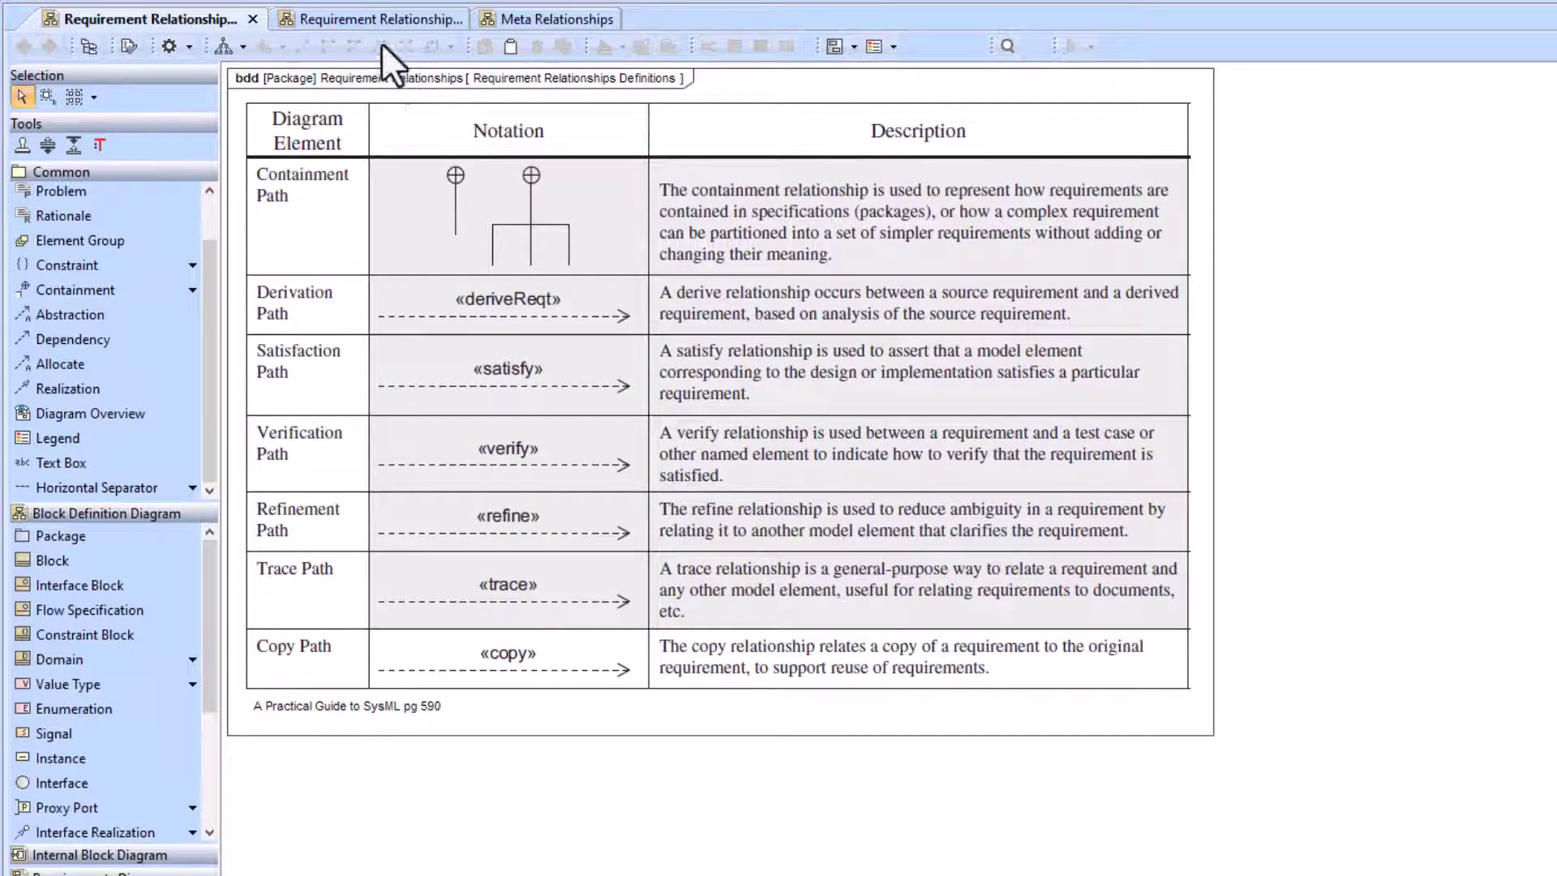
# Open the Requirement Relationships diagram showing requirement A with its deriveReqt, copy, verify, trace, refine, satisfy and allocate links
pyautogui.click(369, 18)
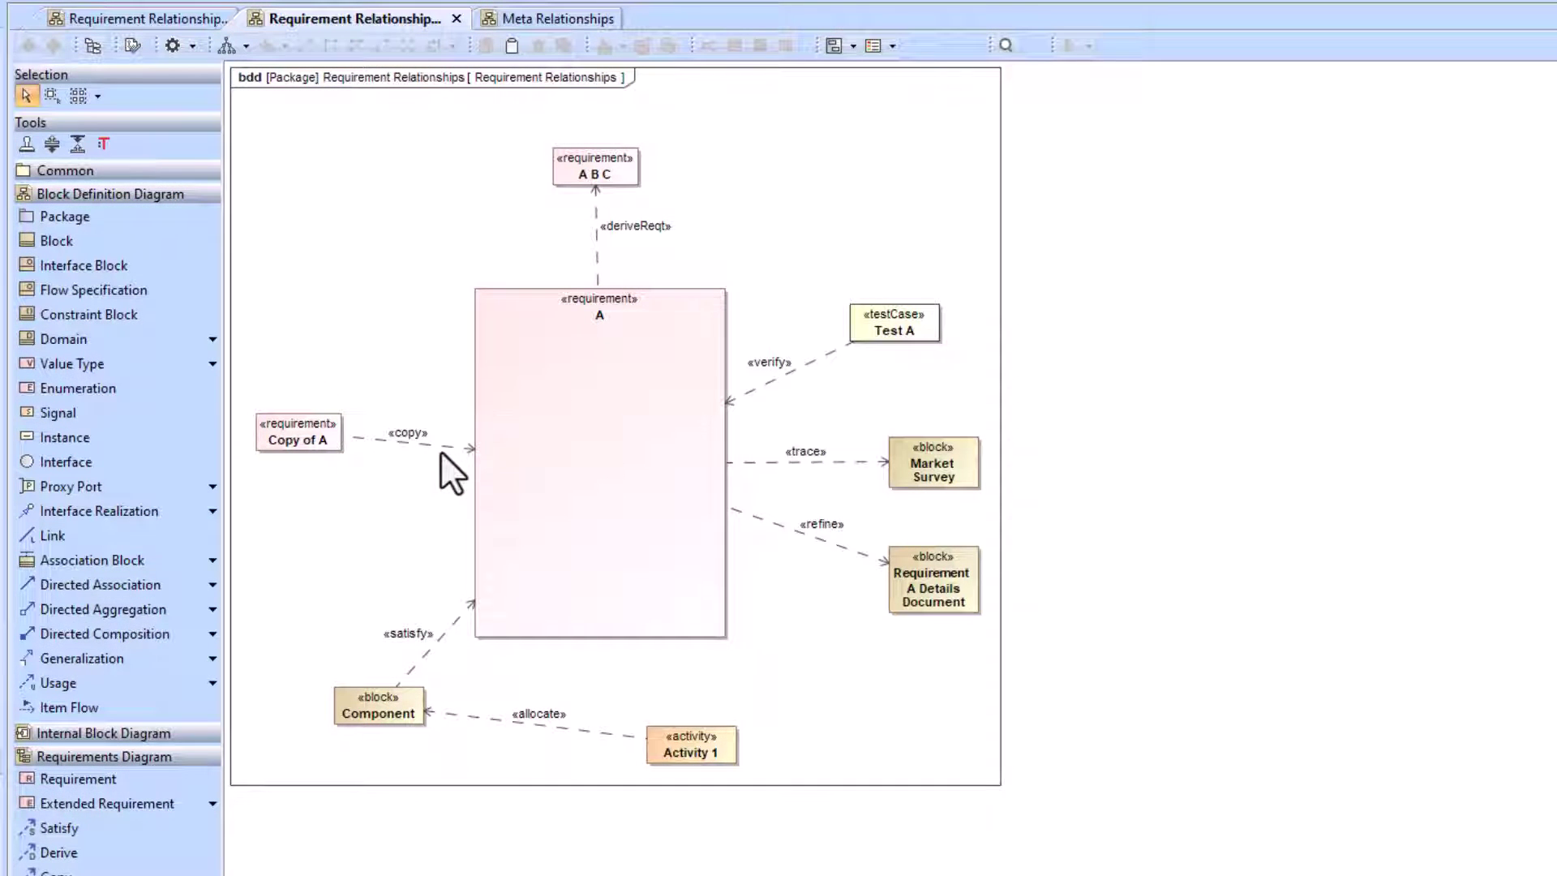
pyautogui.click(374, 442)
pyautogui.click(313, 431)
pyautogui.click(552, 426)
pyautogui.click(403, 442)
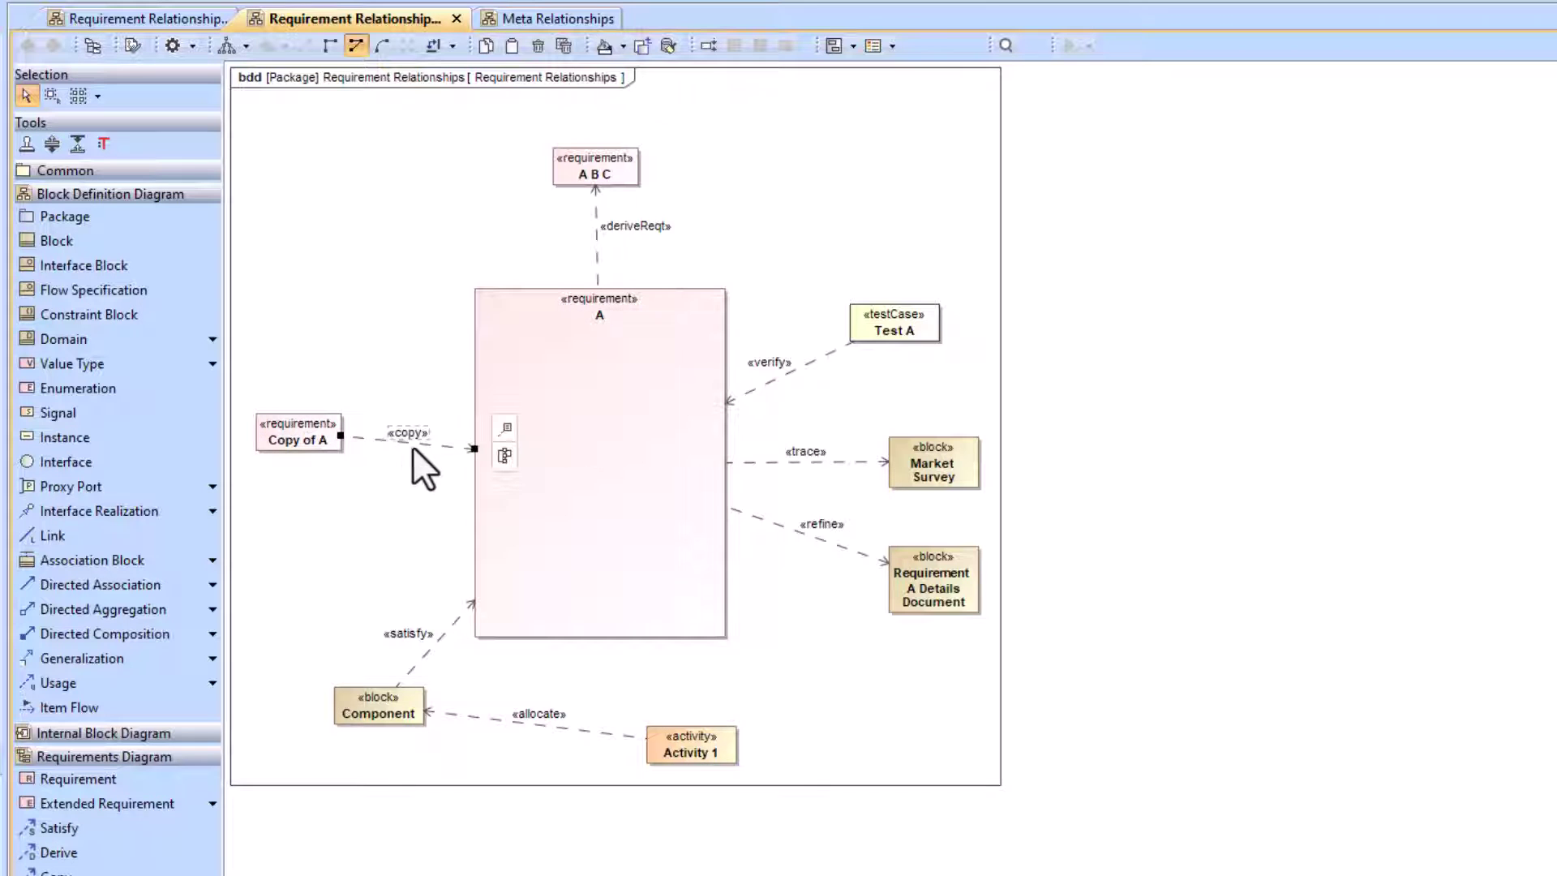
pyautogui.click(735, 616)
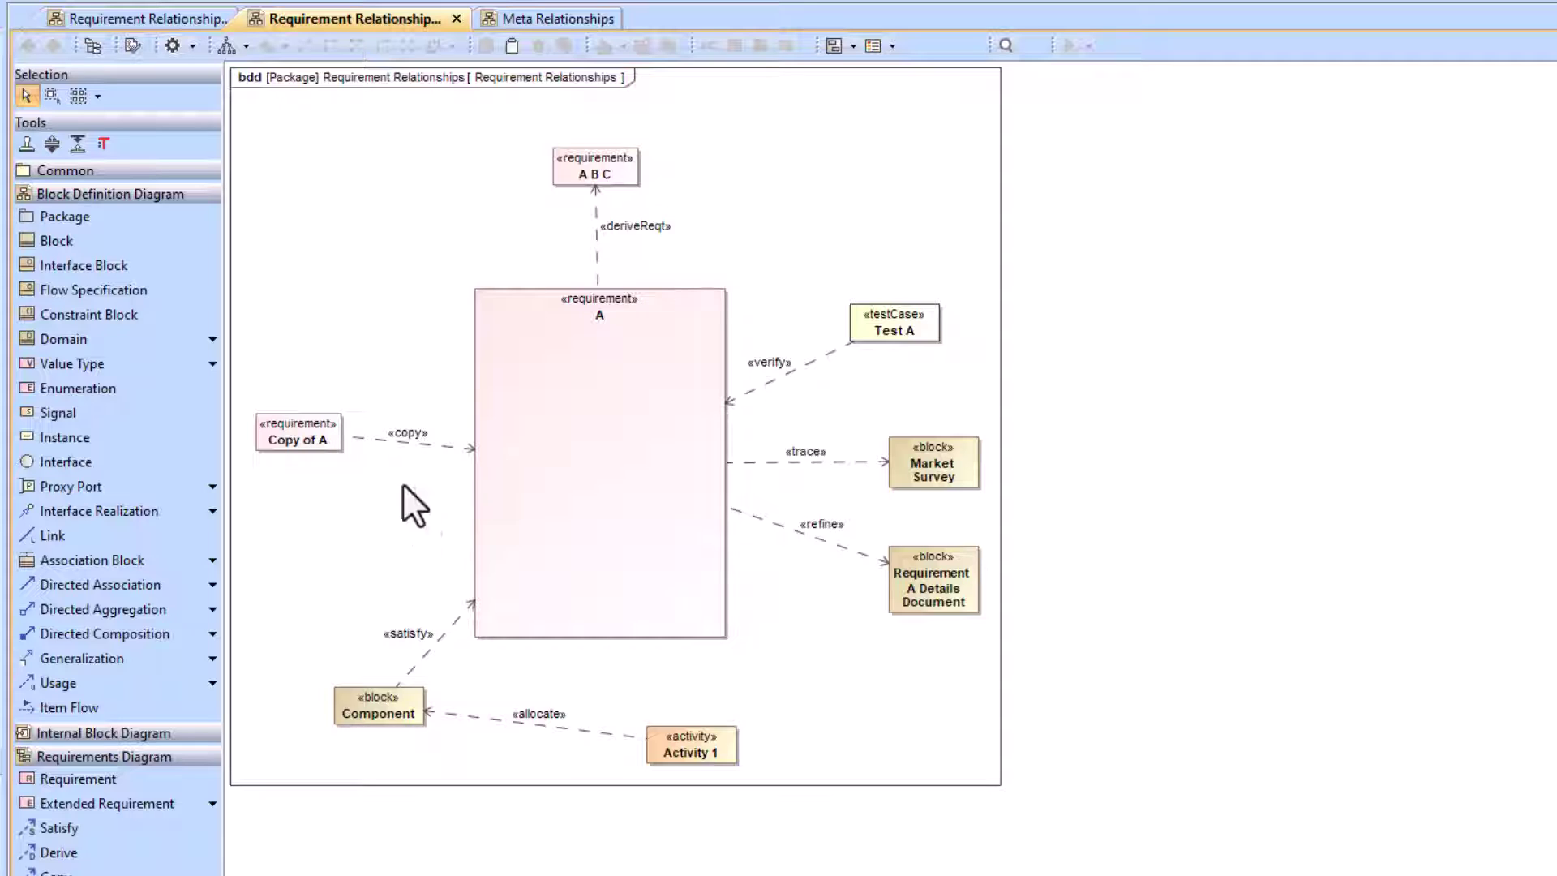
pyautogui.moveTo(299, 423); pyautogui.dragTo(290, 424)
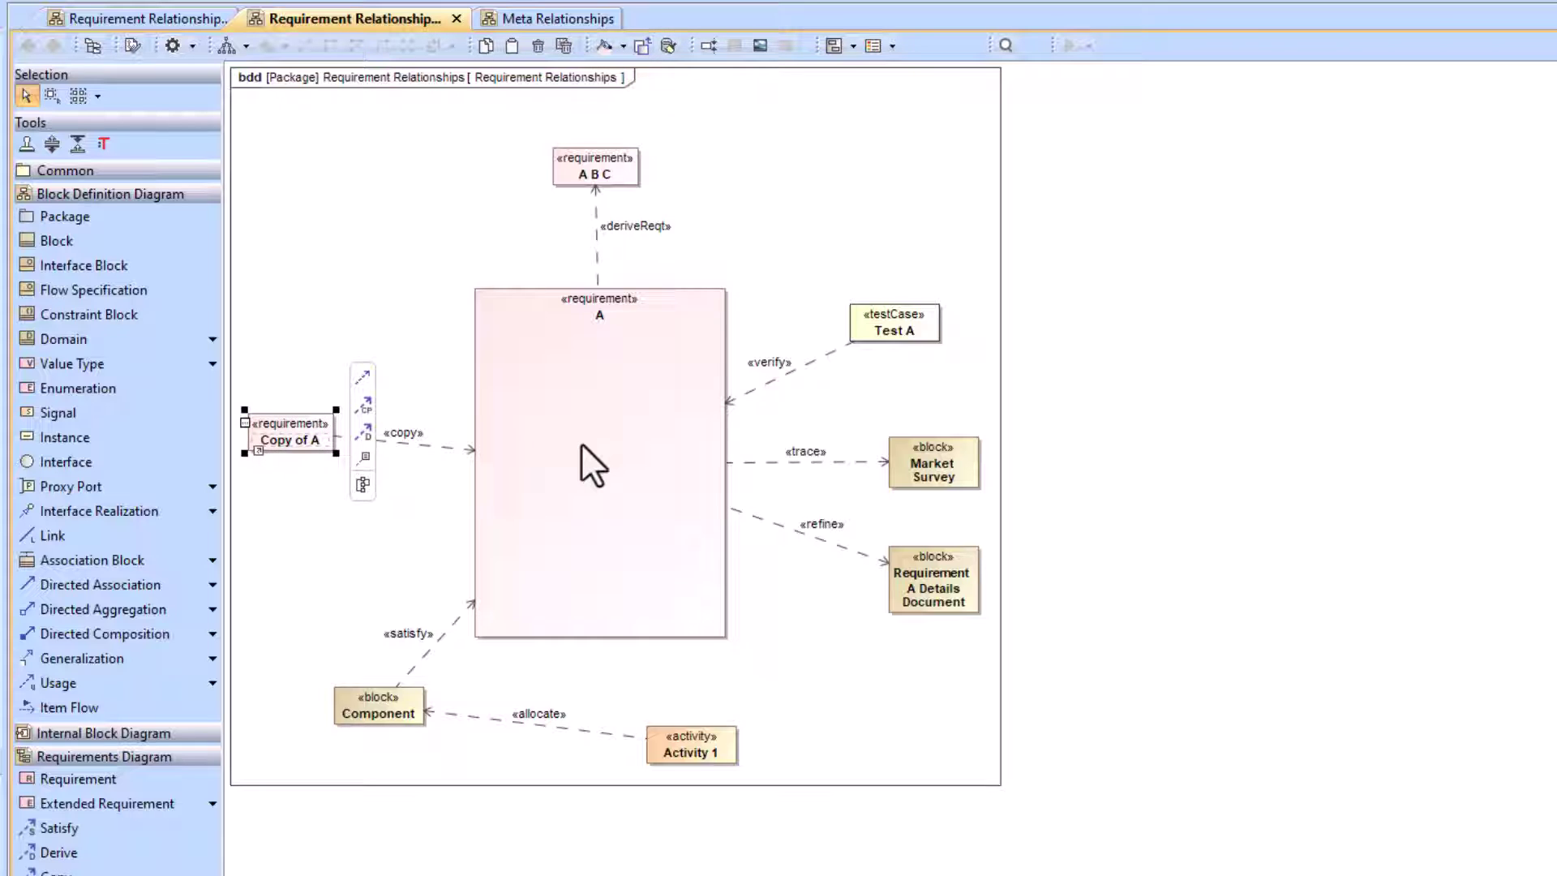
pyautogui.click(593, 466)
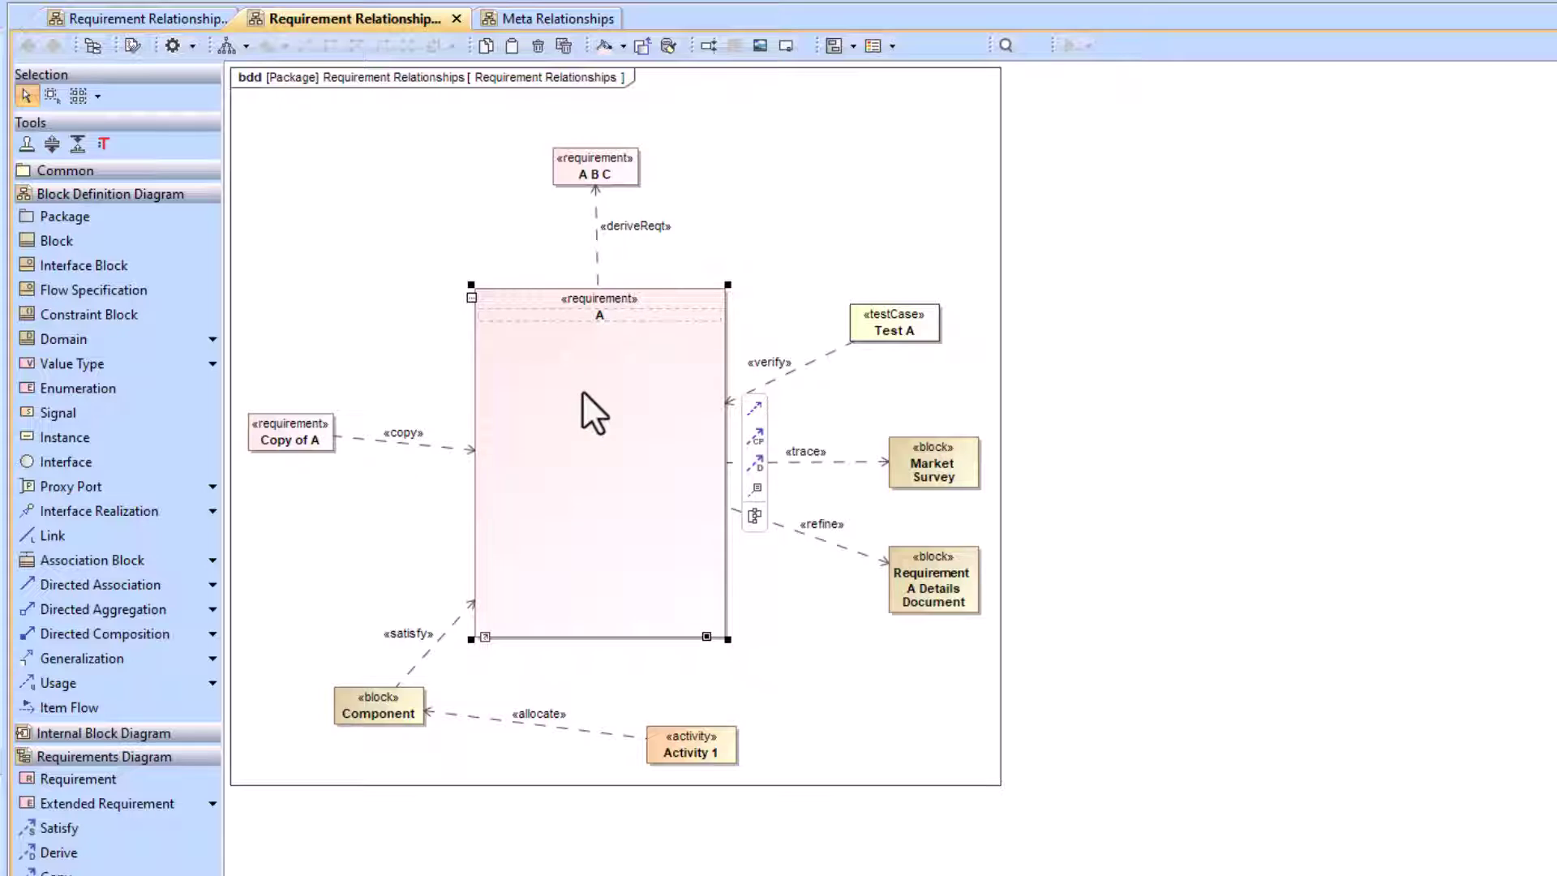
pyautogui.click(284, 438)
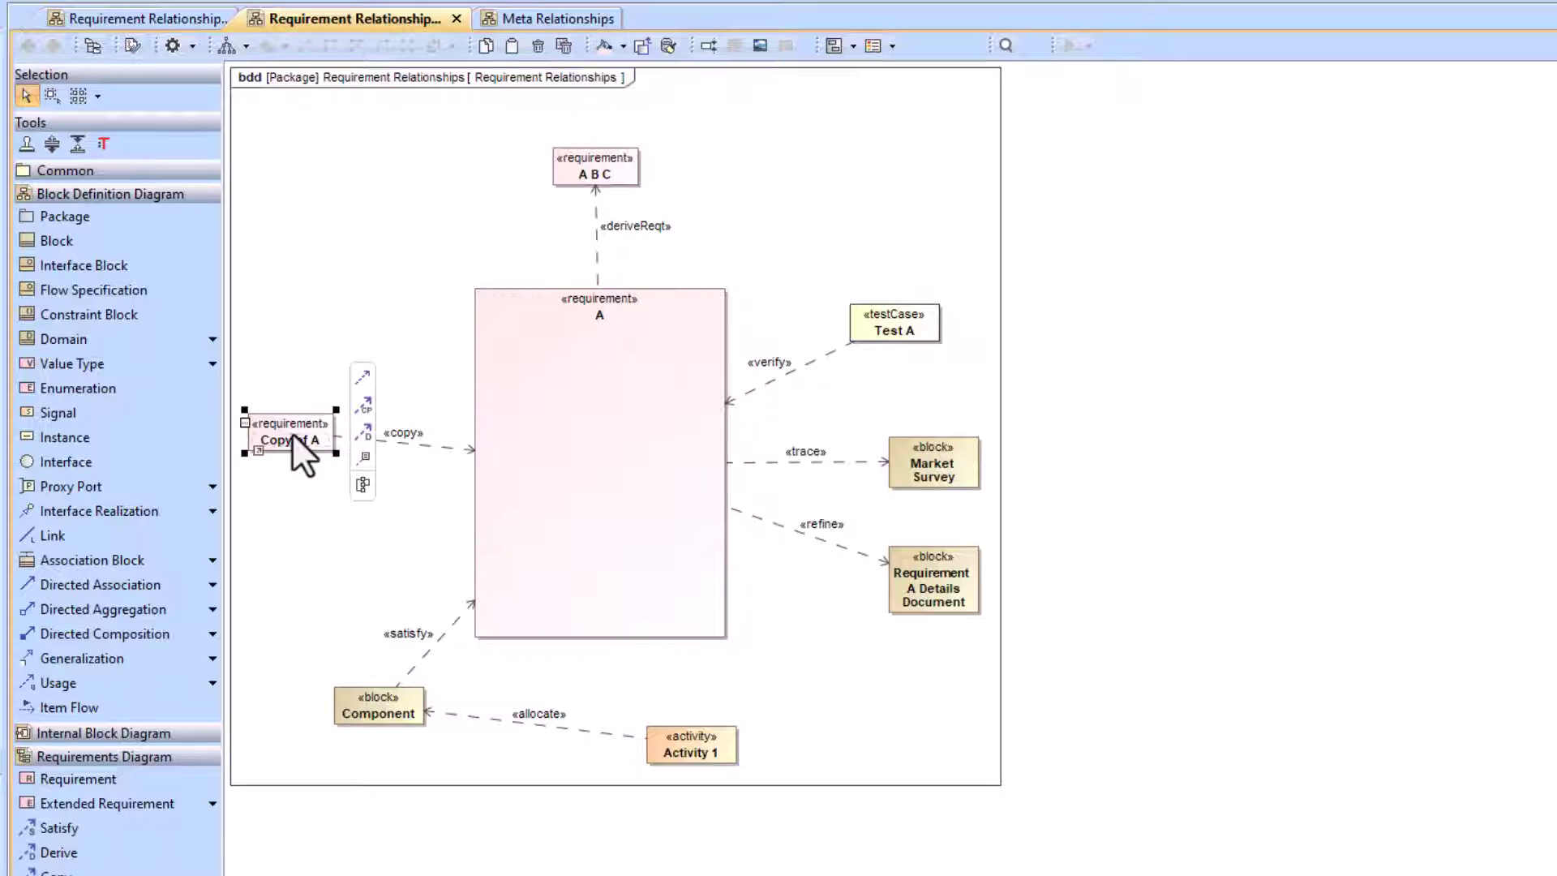
pyautogui.click(394, 295)
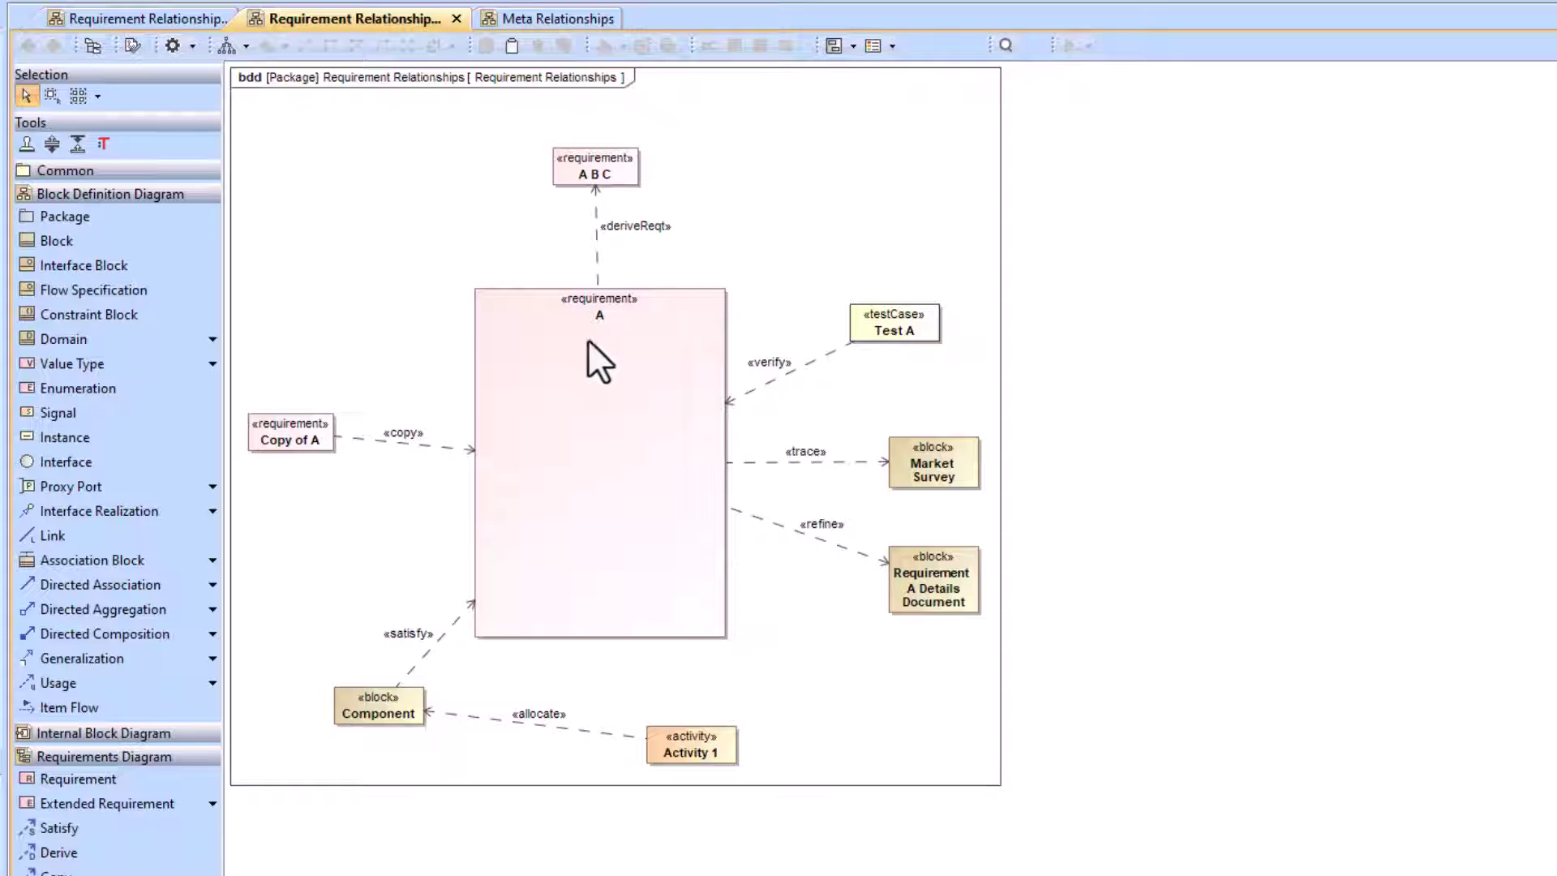
pyautogui.click(581, 371)
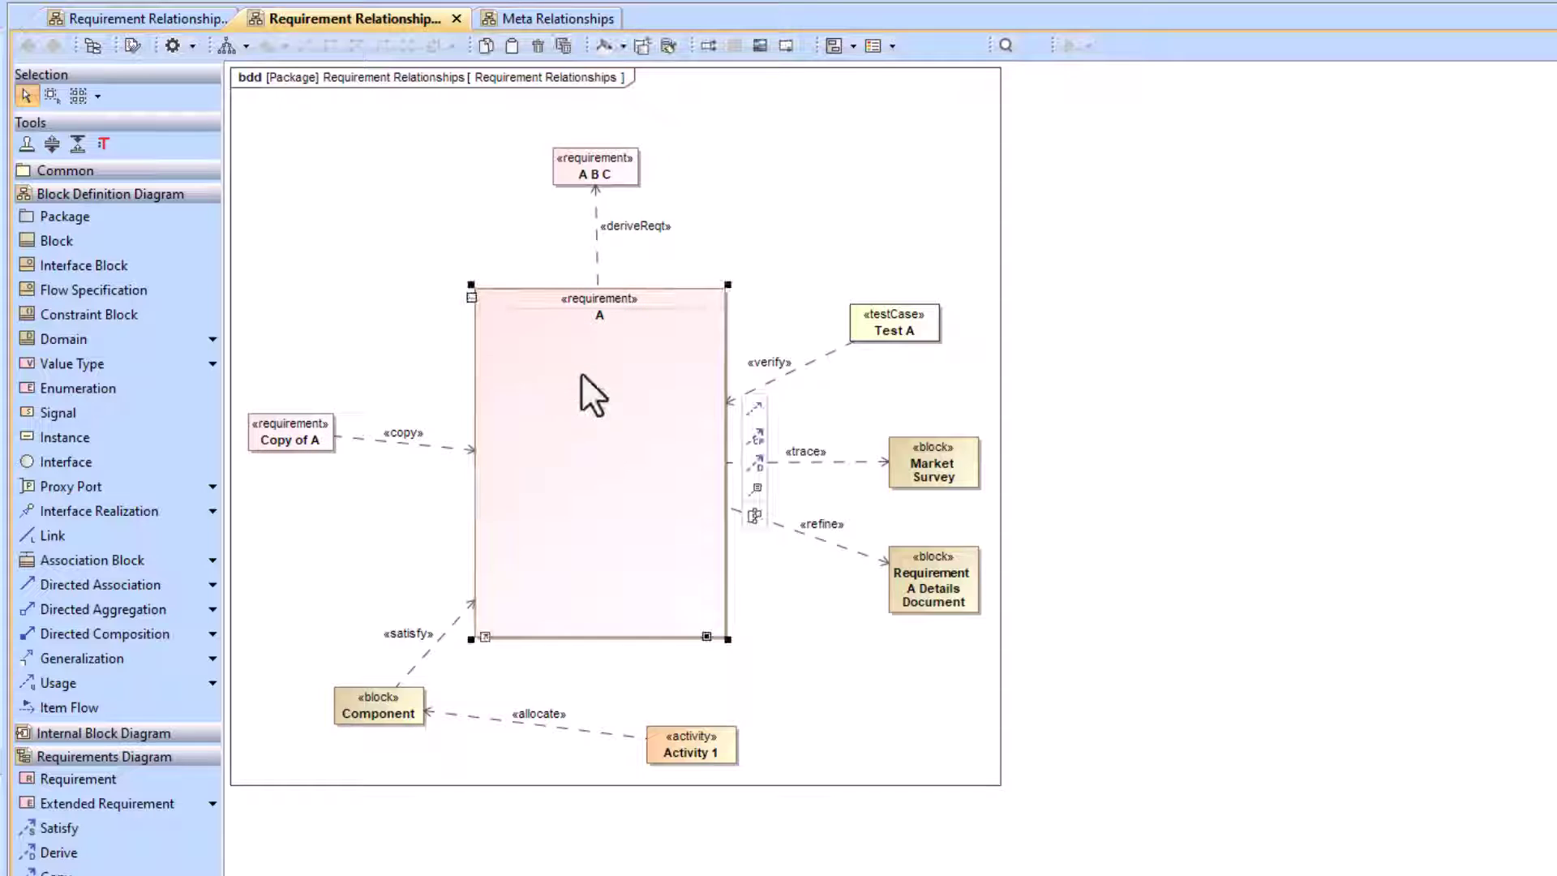
pyautogui.click(606, 170)
pyautogui.click(811, 169)
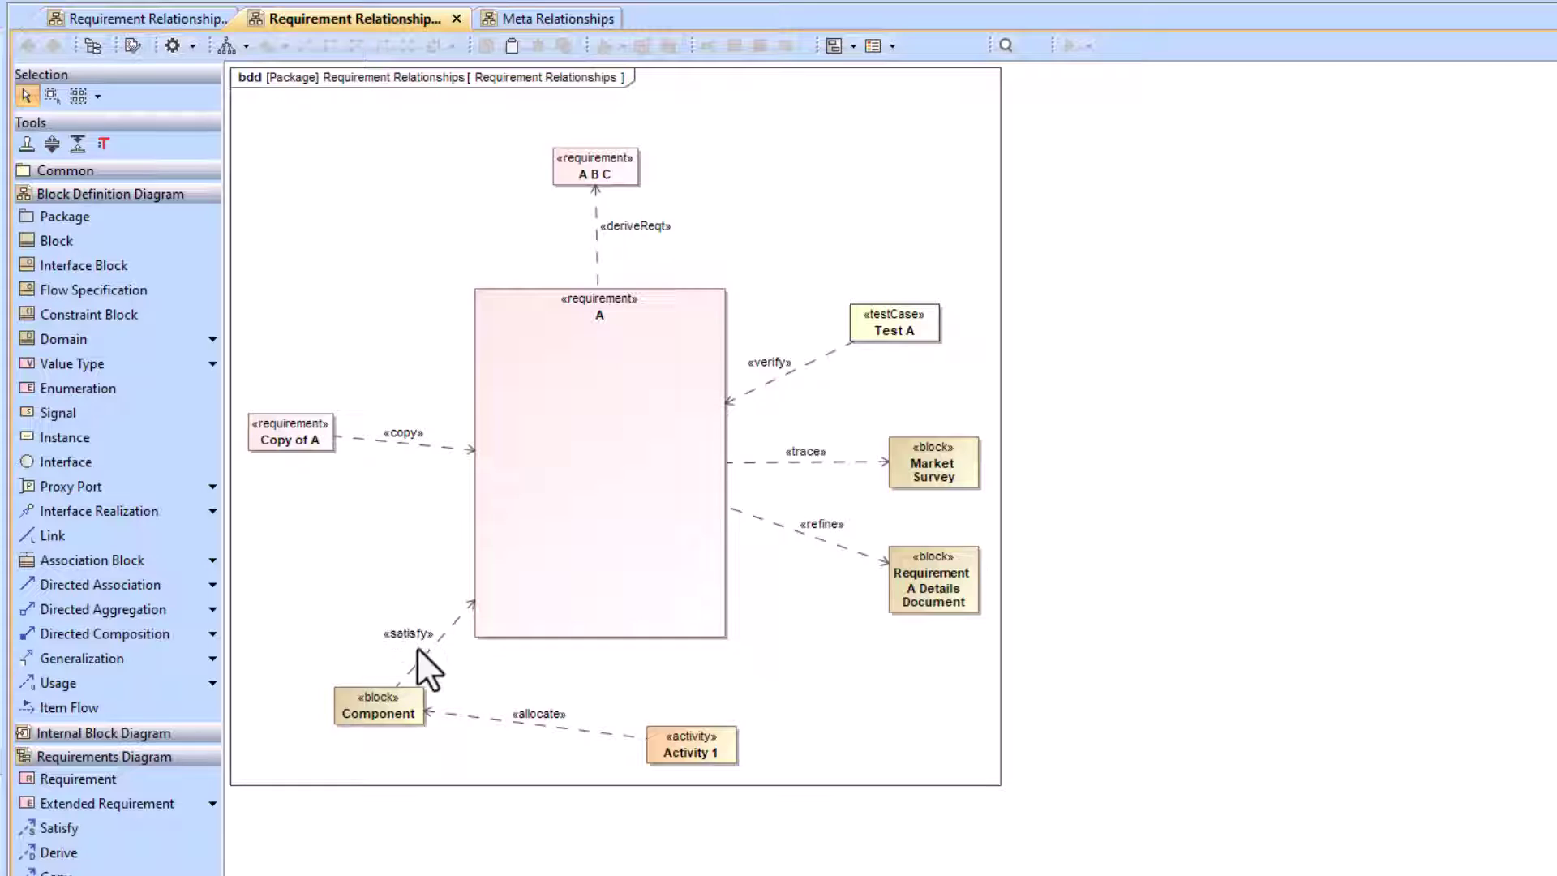
pyautogui.click(386, 712)
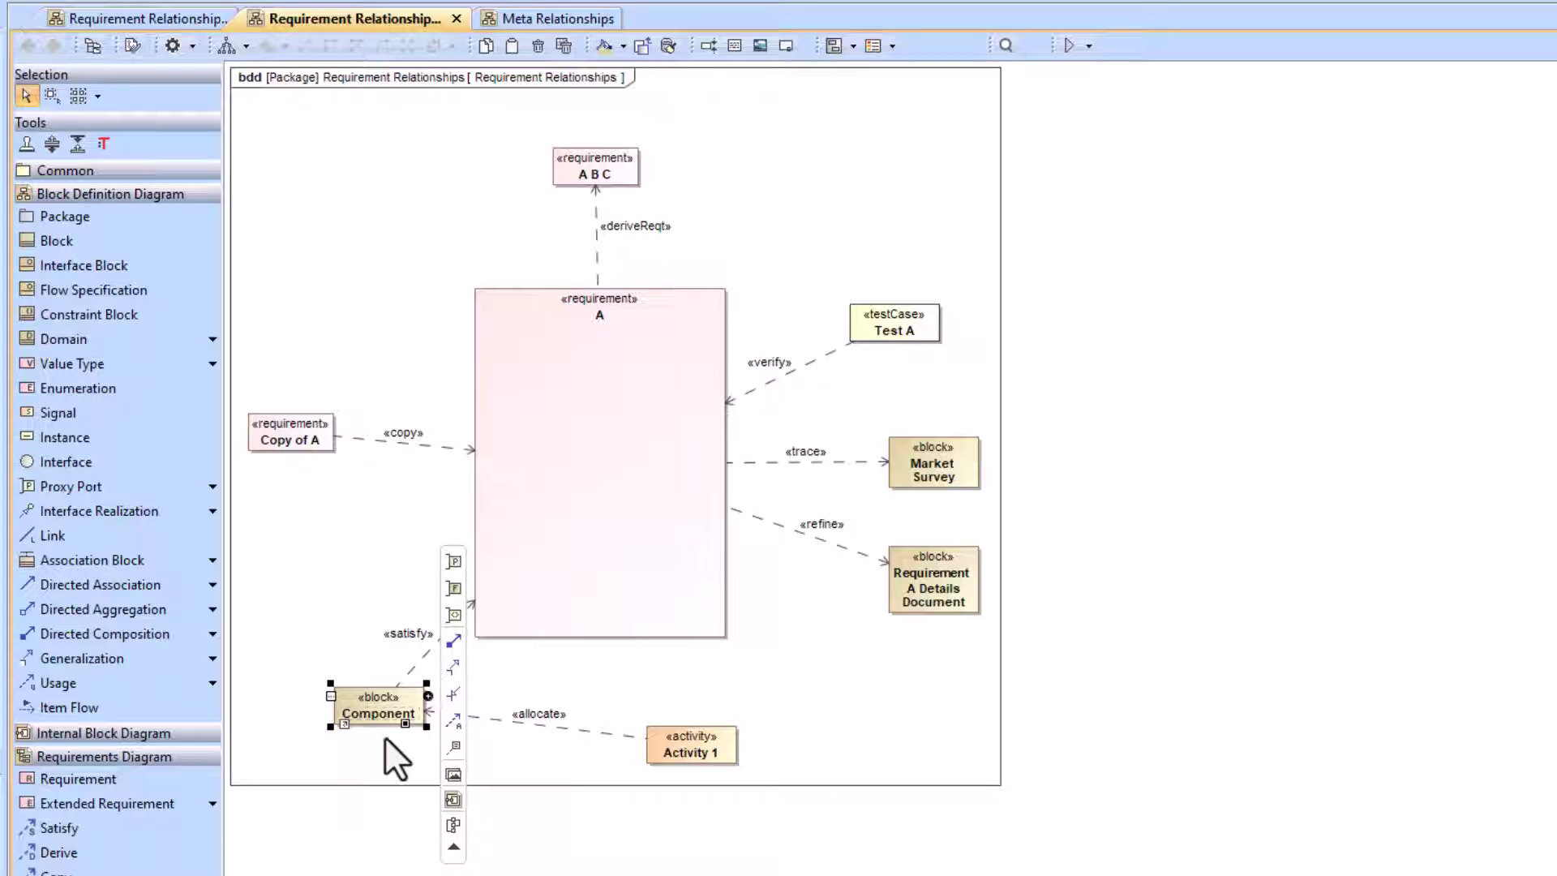
pyautogui.click(386, 734)
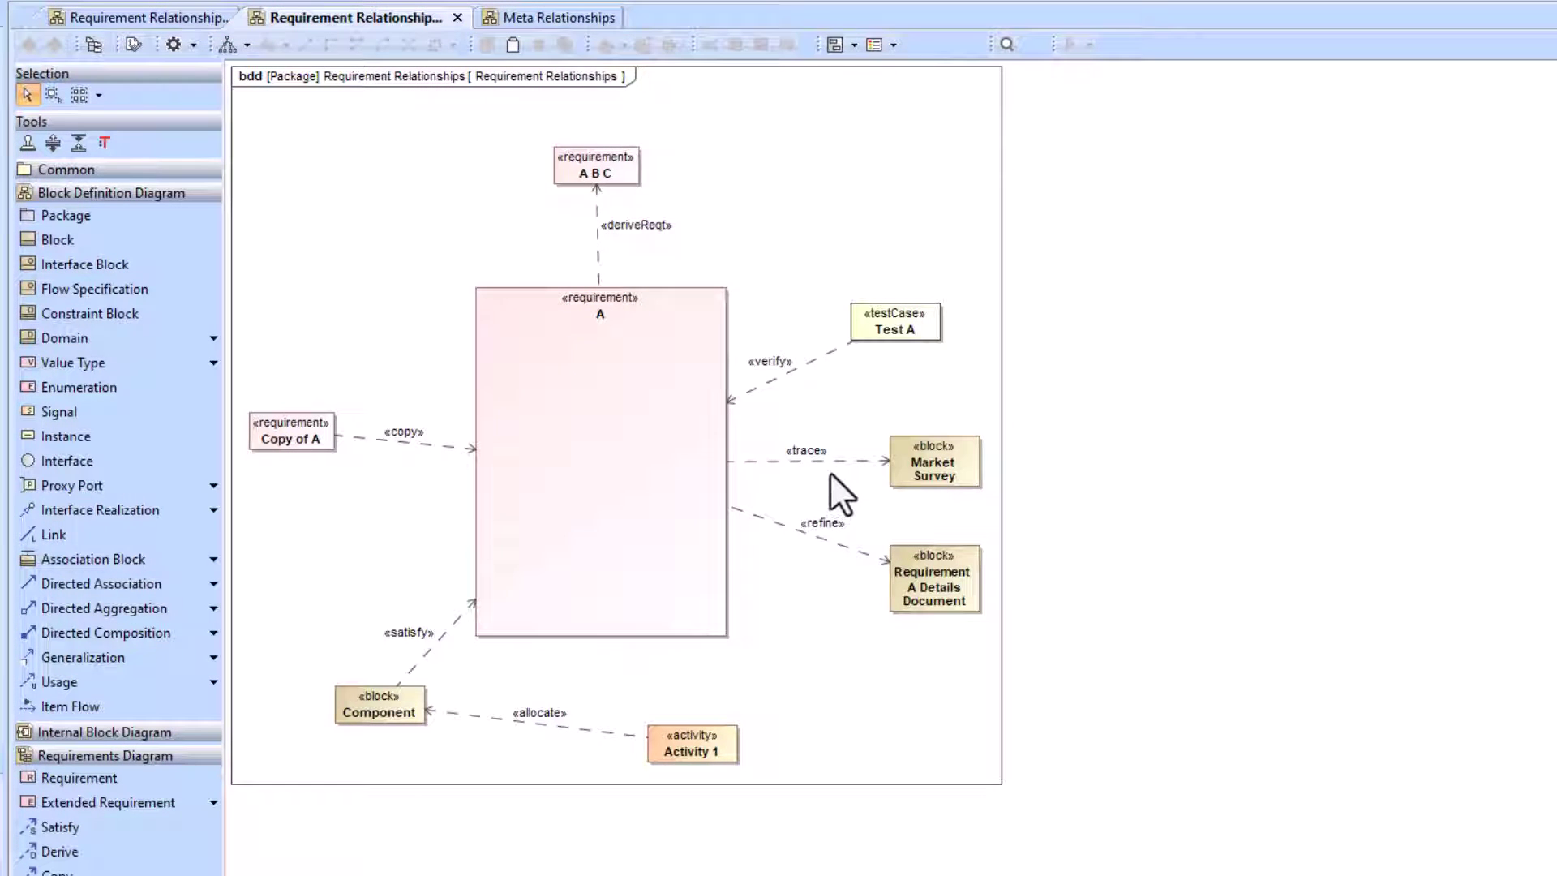
pyautogui.click(833, 463)
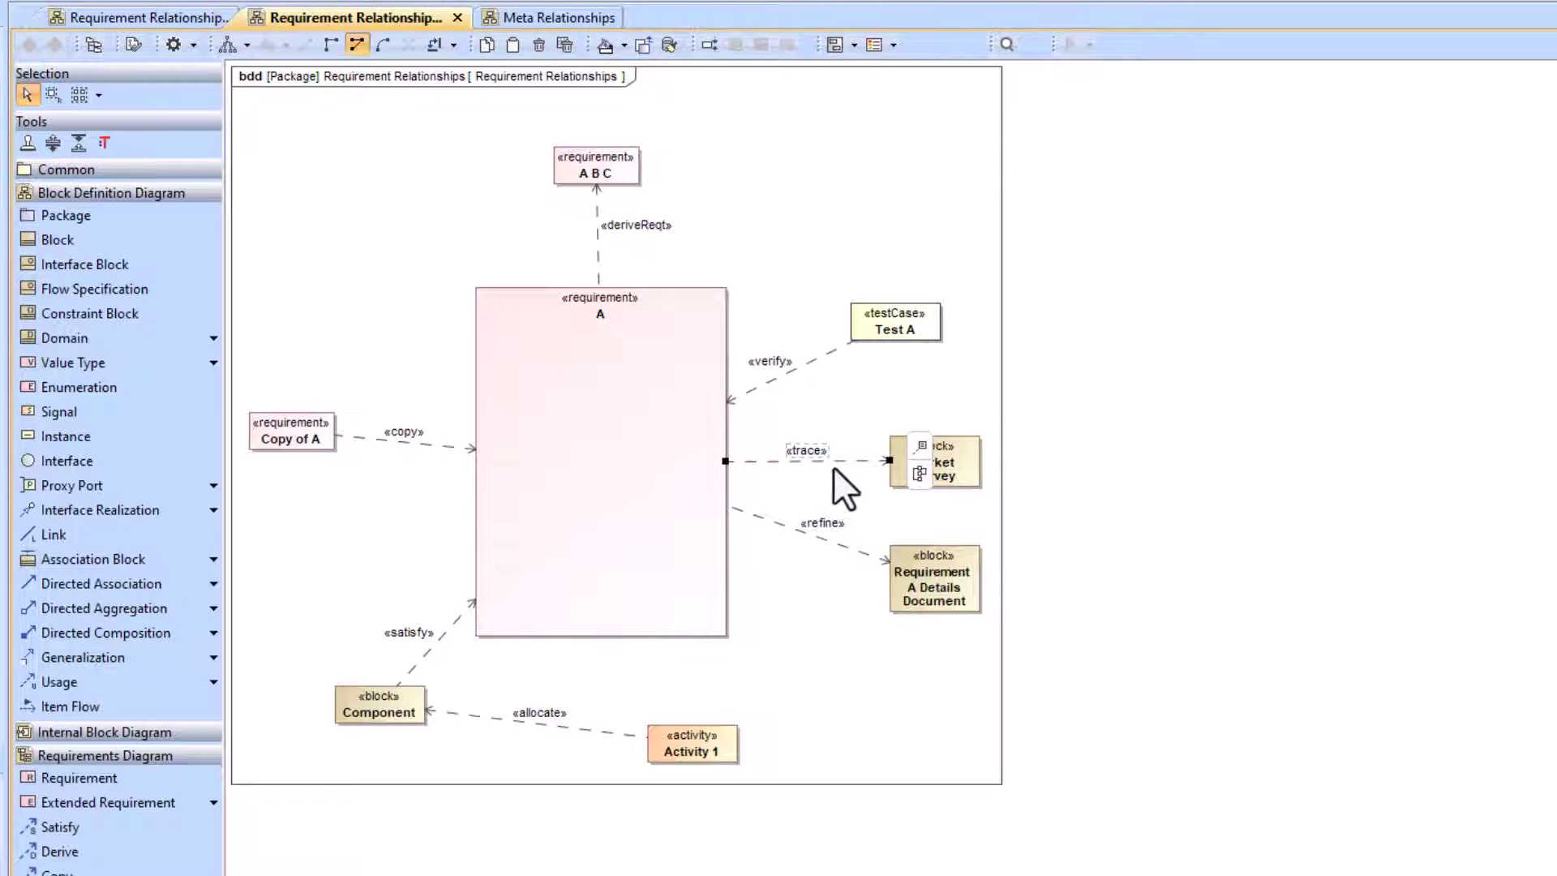
pyautogui.click(792, 476)
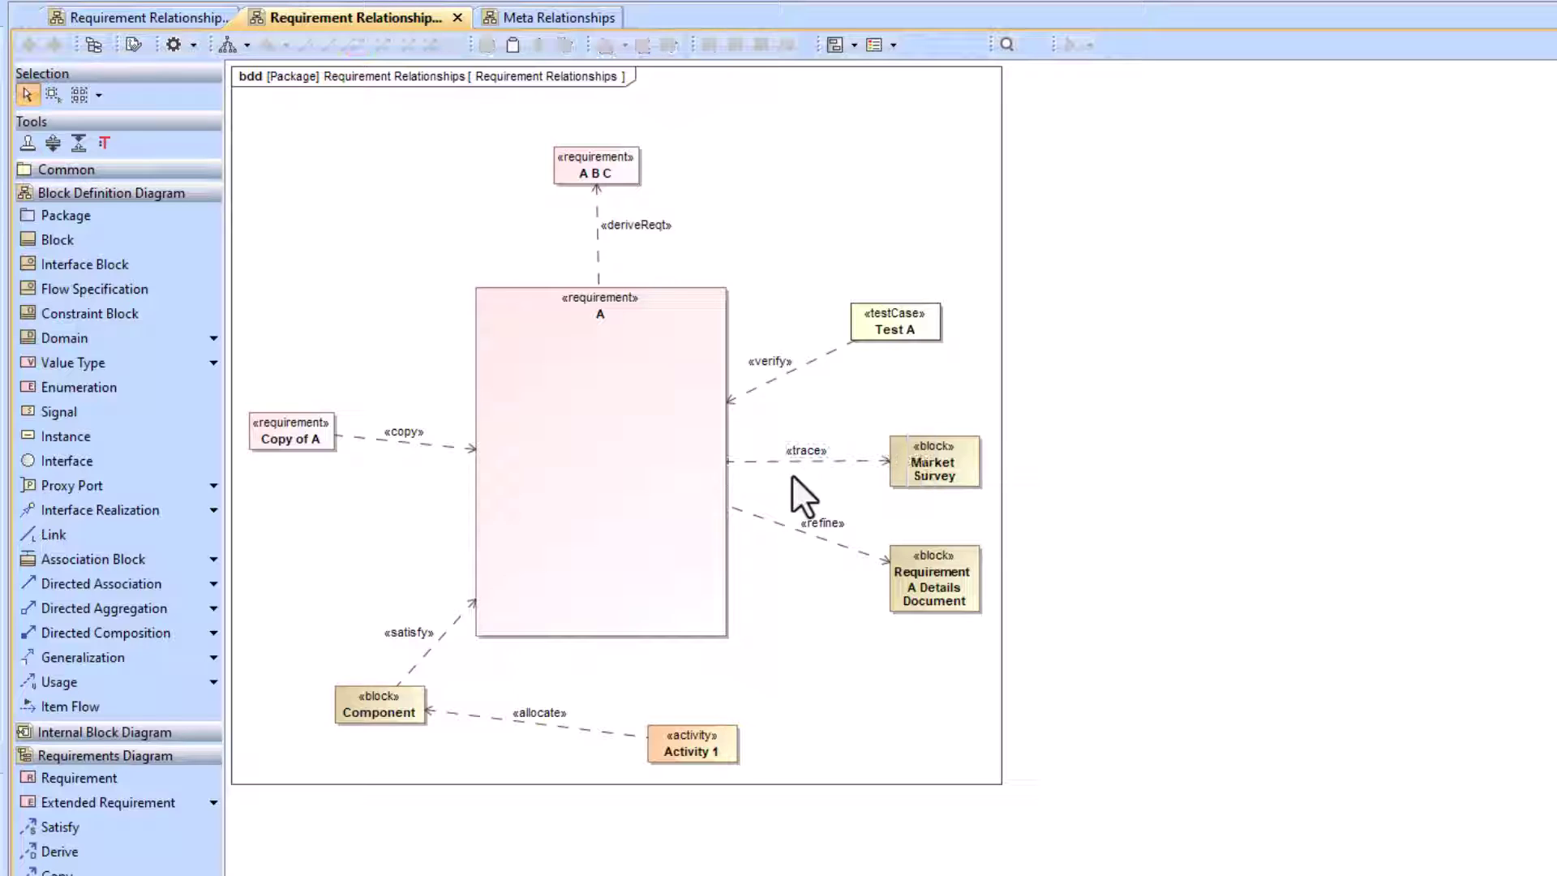
pyautogui.click(542, 723)
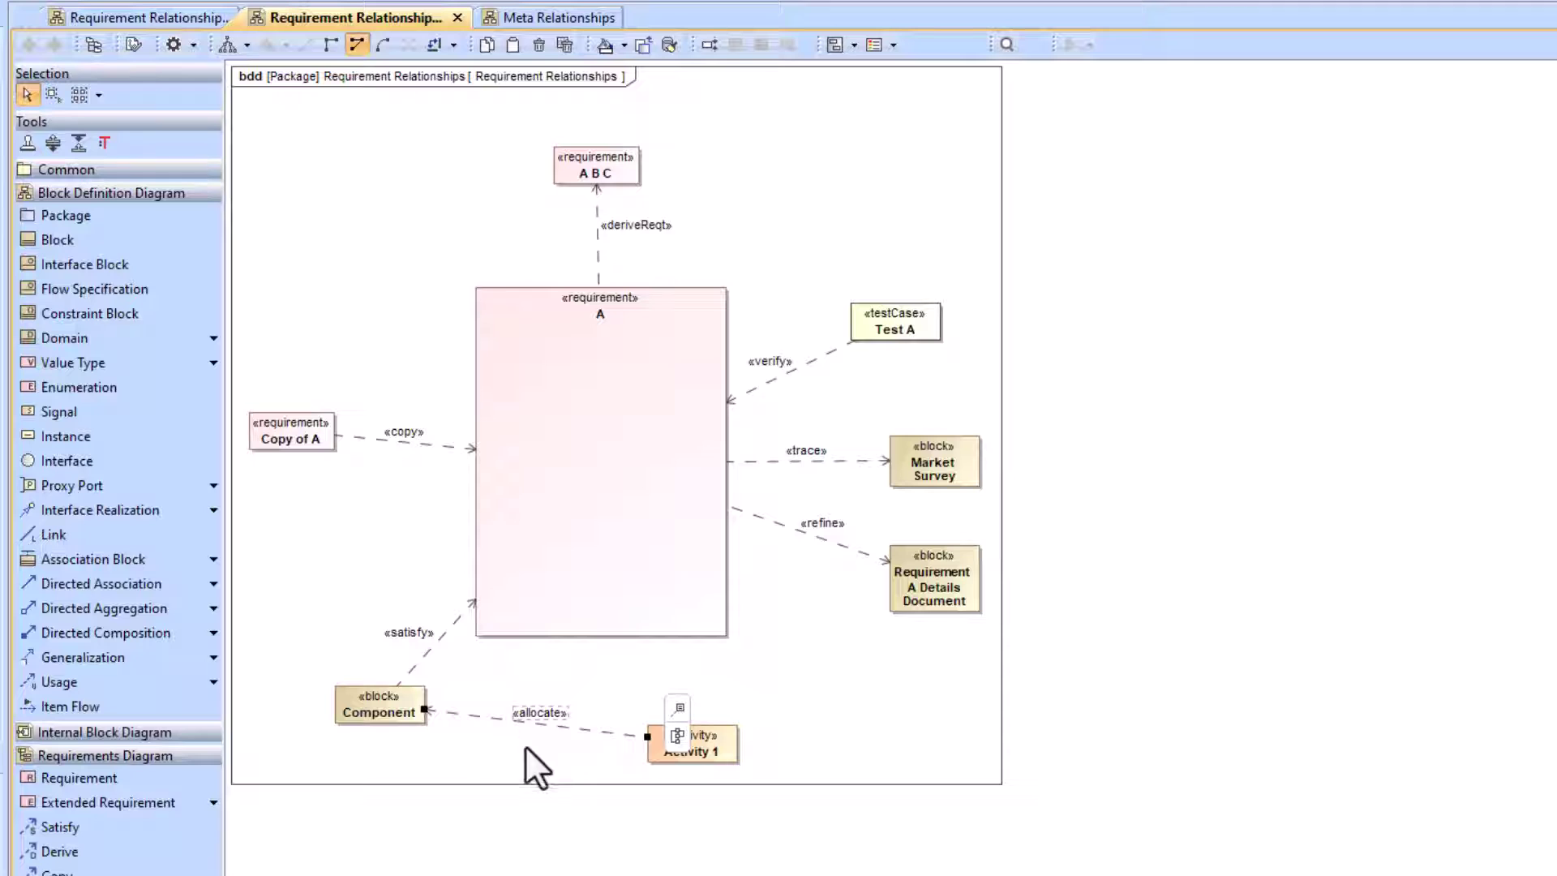
pyautogui.click(602, 701)
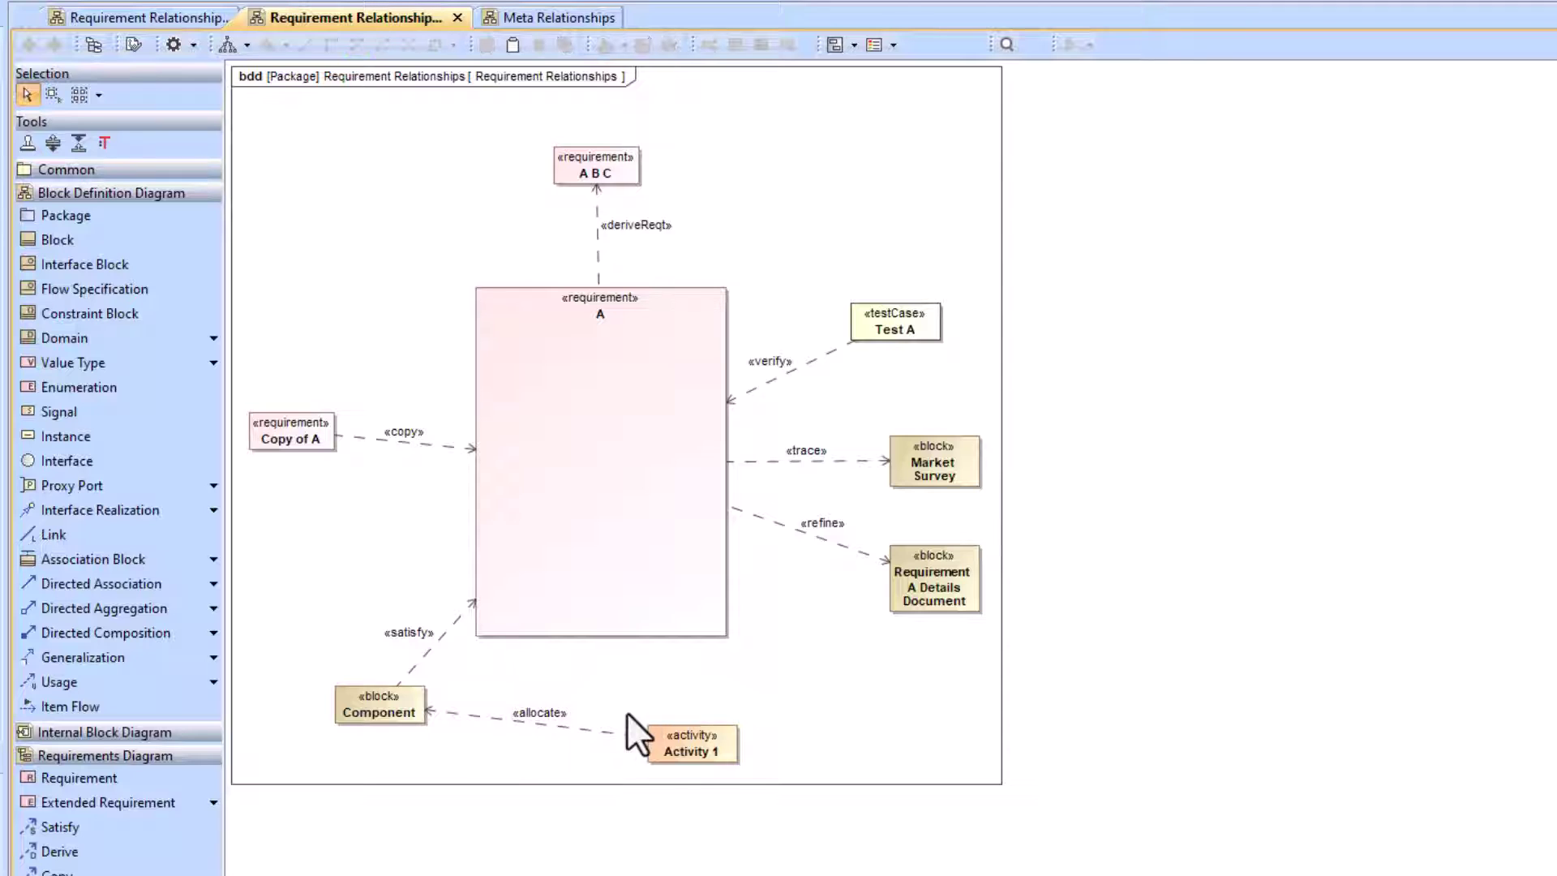
pyautogui.click(694, 742)
pyautogui.click(371, 710)
pyautogui.click(689, 748)
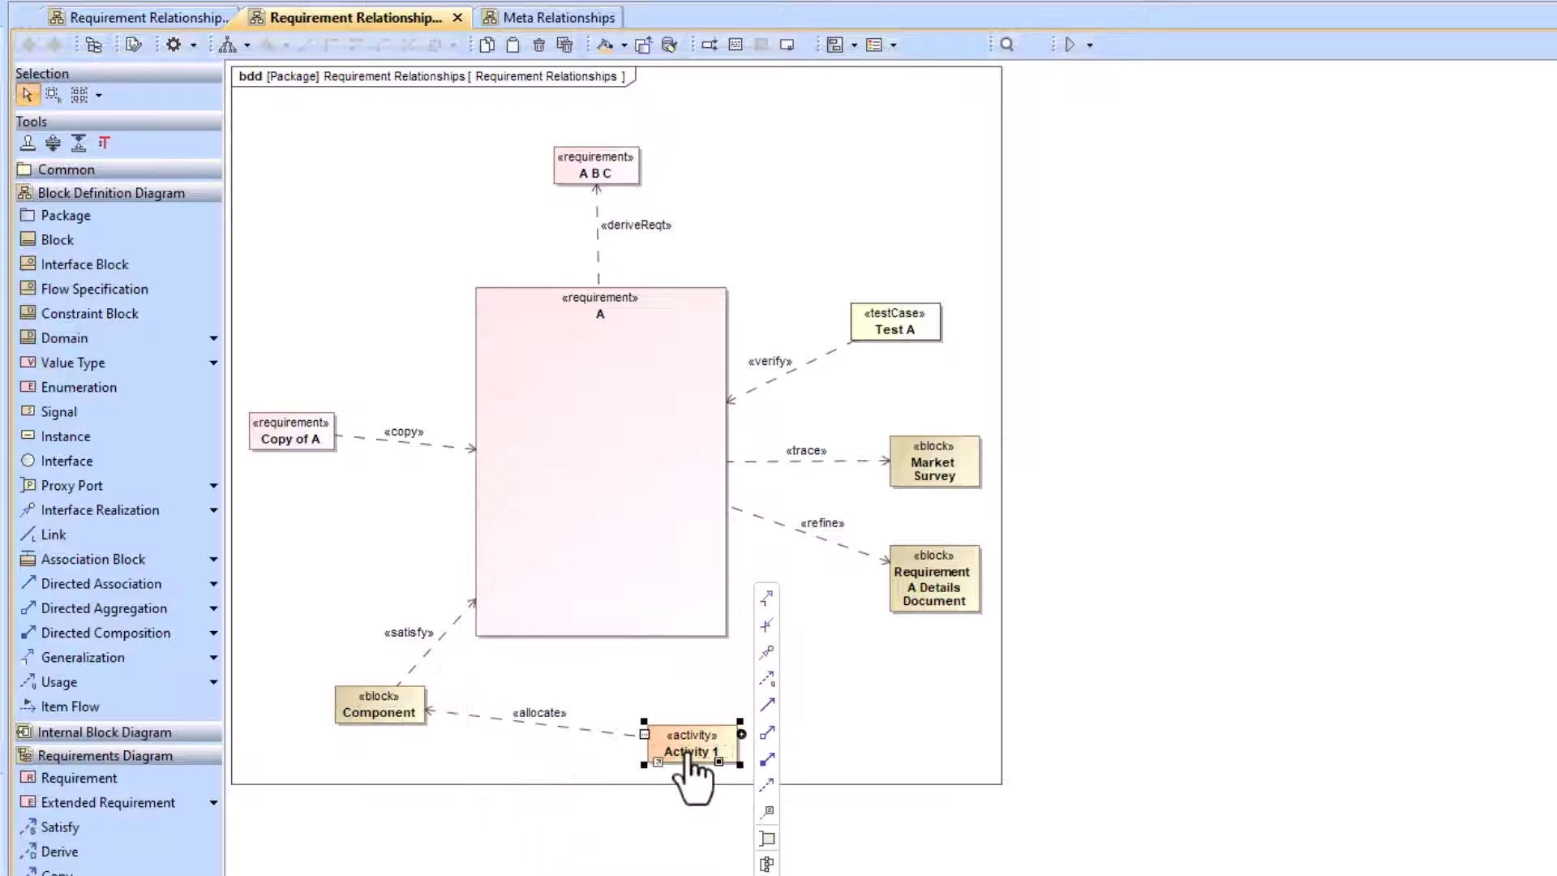
pyautogui.click(370, 700)
pyautogui.click(555, 754)
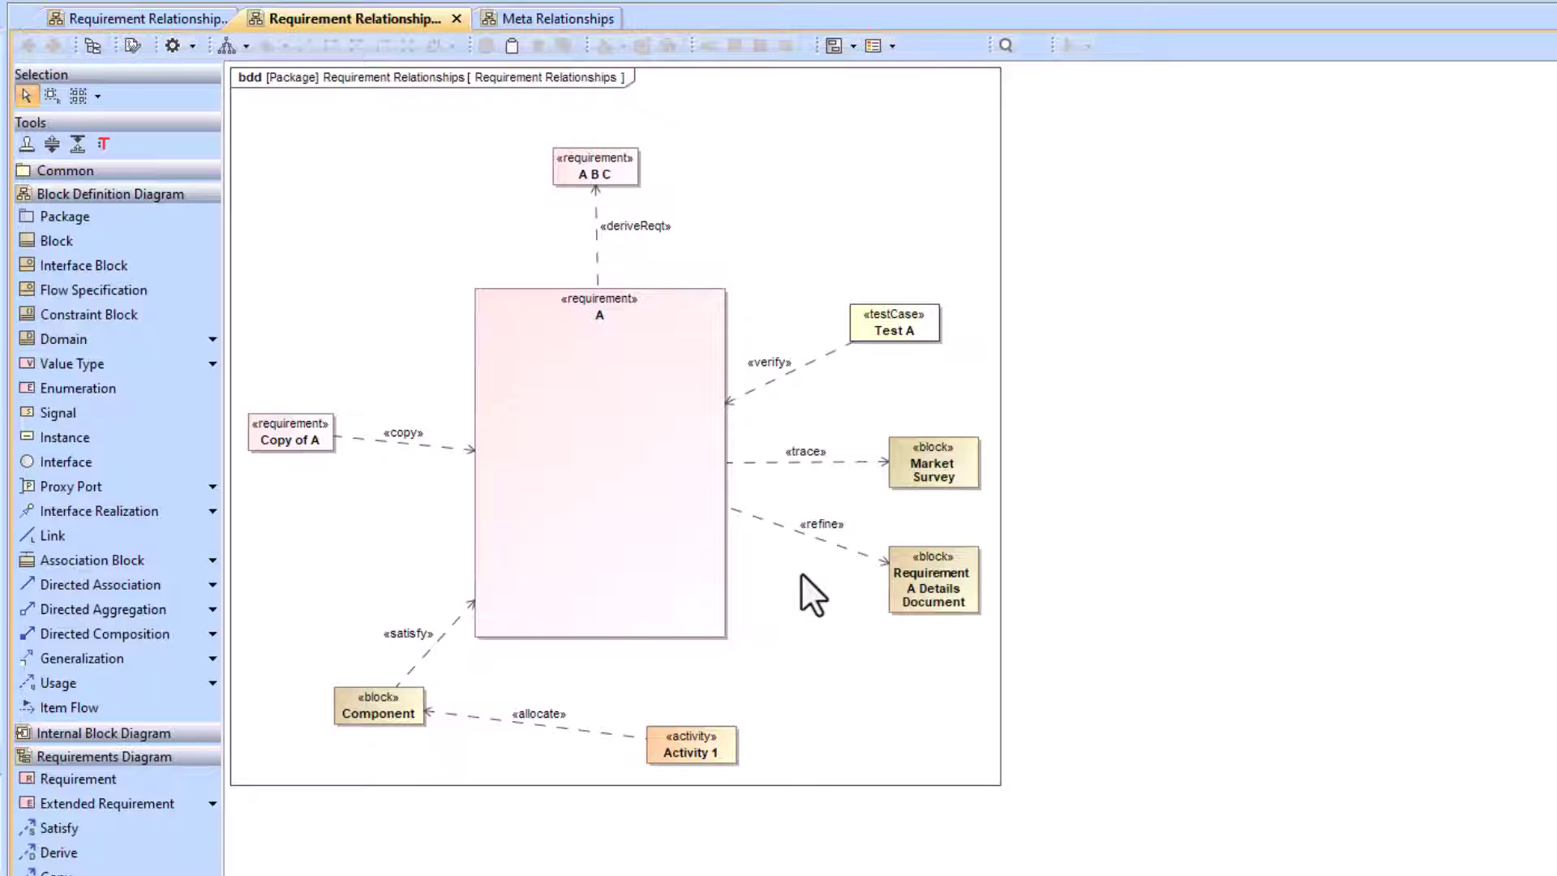
# Open the specification of the «copy» relationship from Copy of A to A and inspect its applied stereotype
pyautogui.click(438, 446)
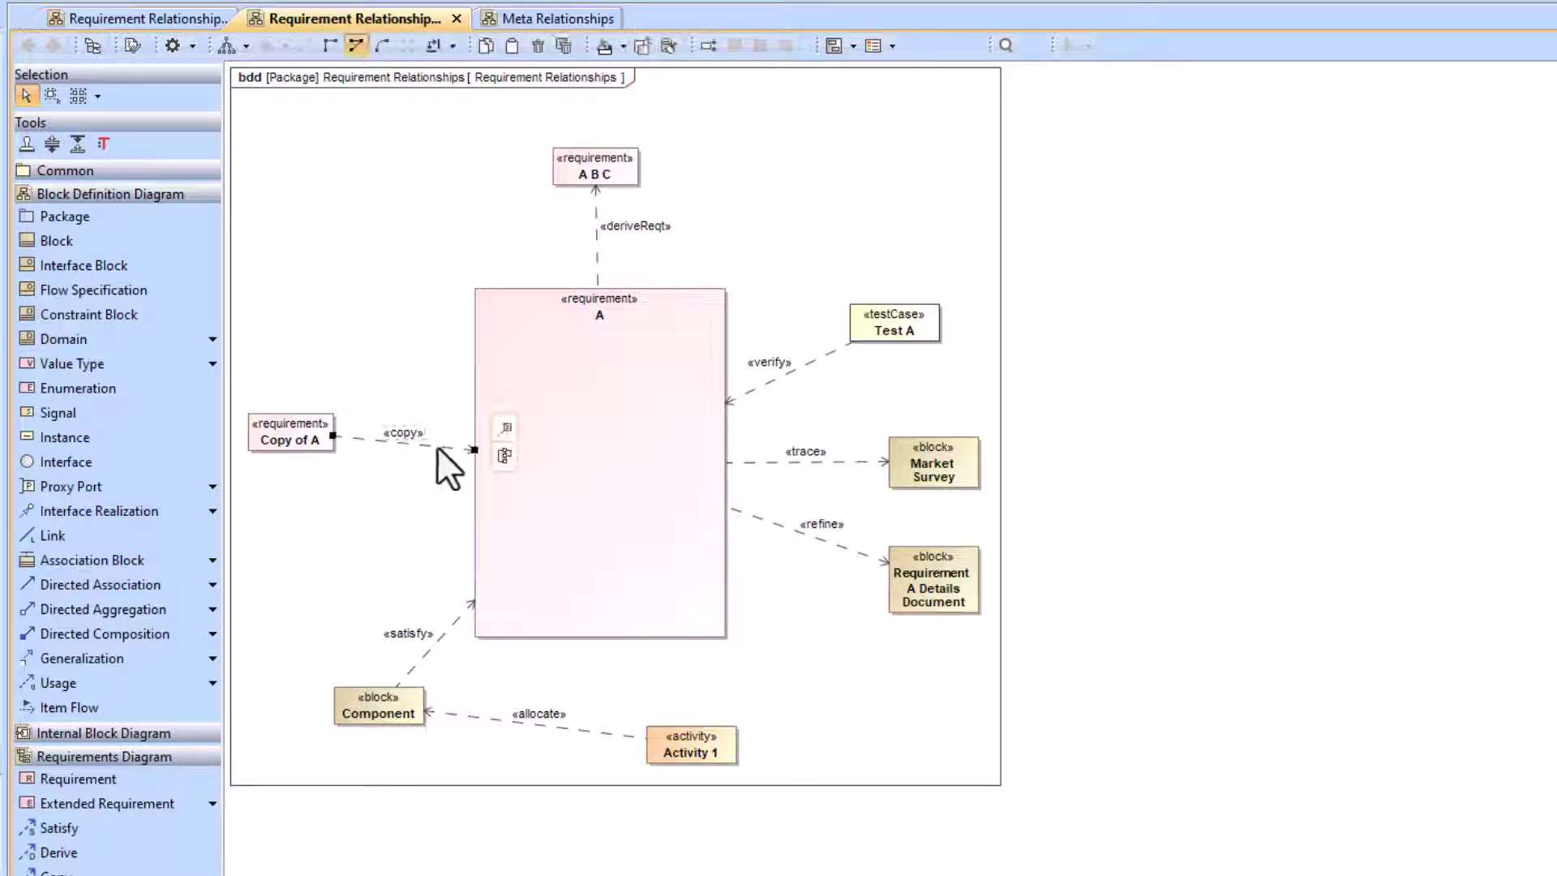
pyautogui.click(154, 19)
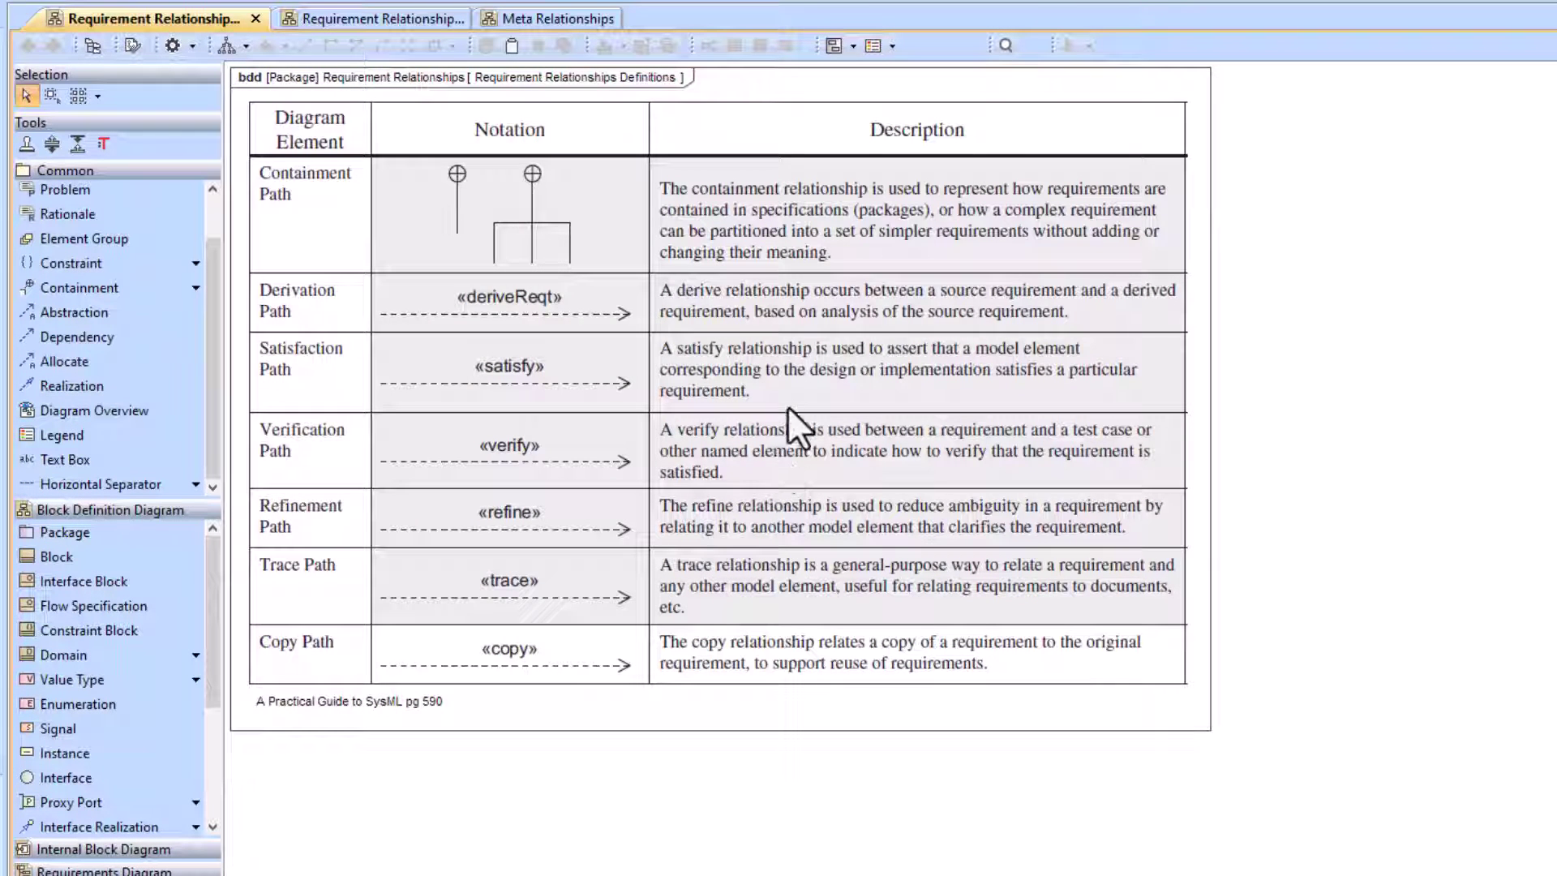
pyautogui.click(367, 17)
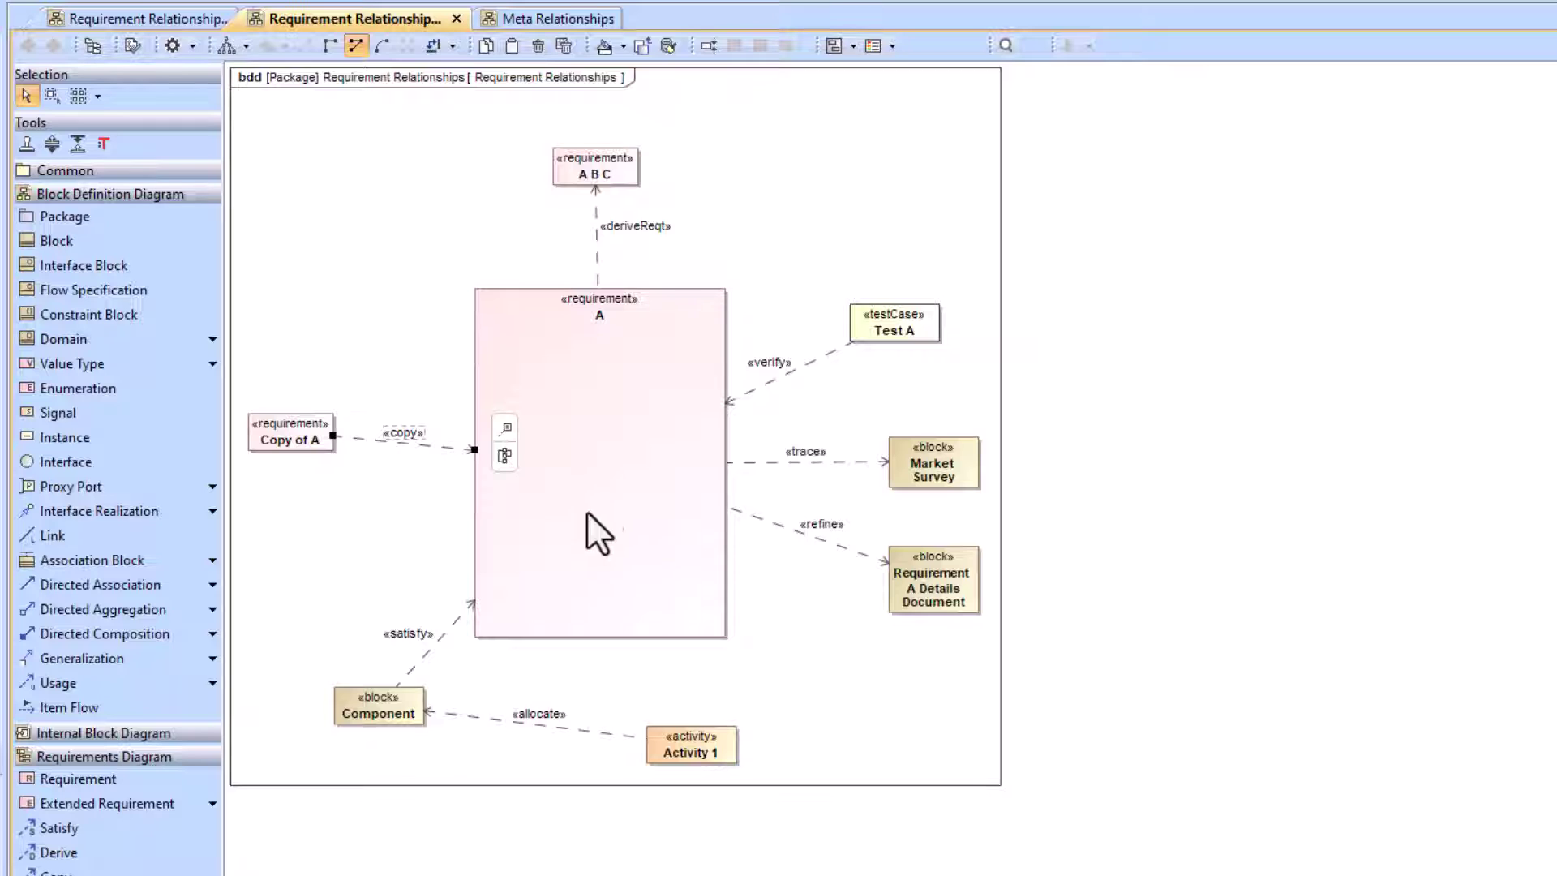
pyautogui.rightClick(439, 444)
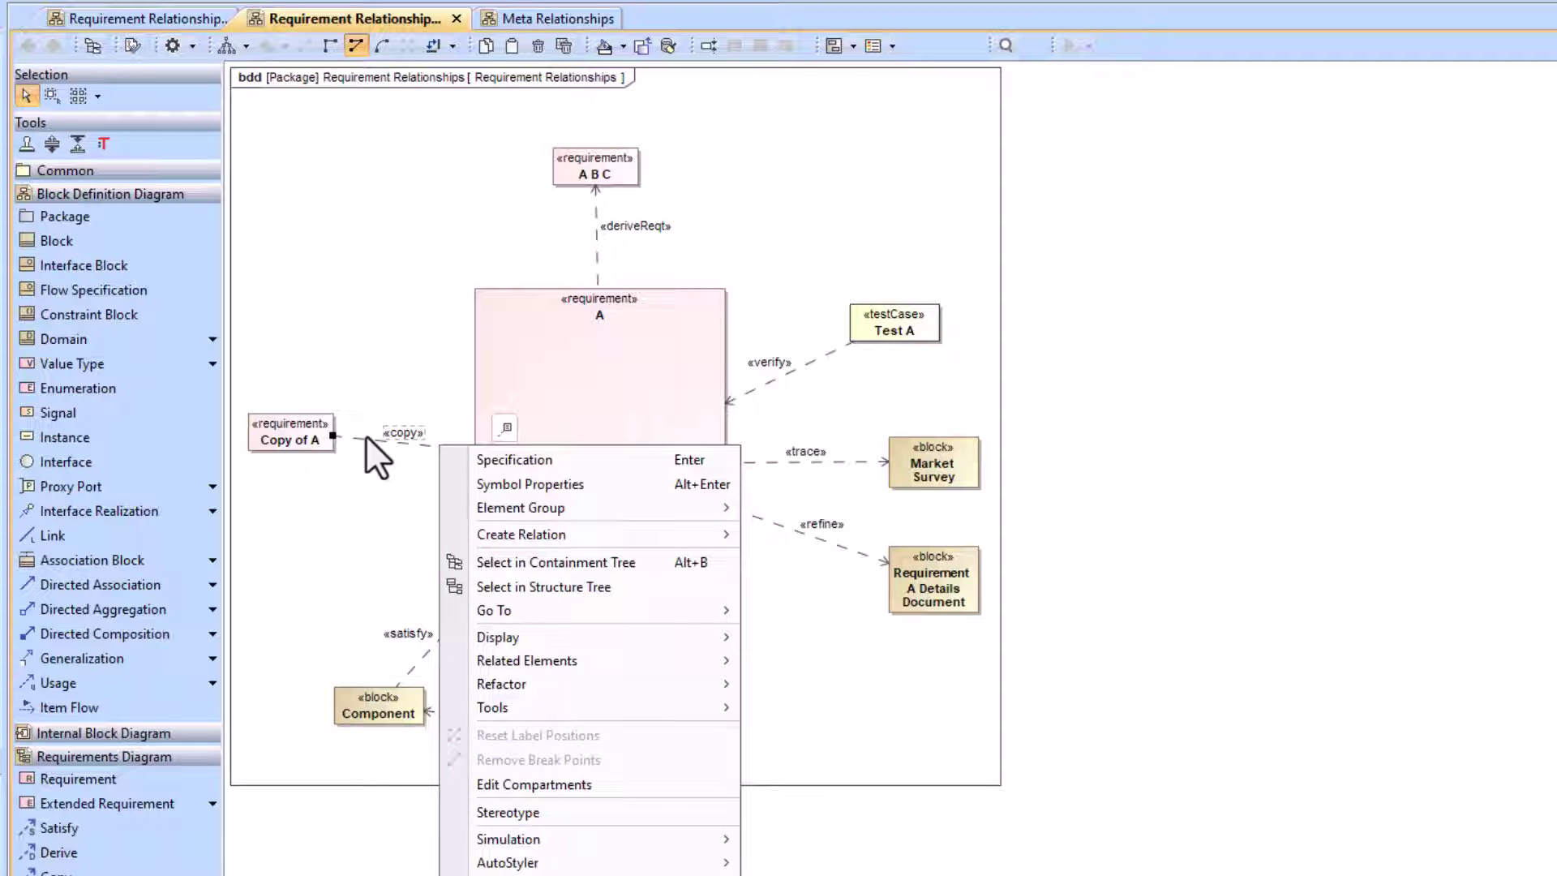
pyautogui.click(547, 460)
pyautogui.rightClick(824, 637)
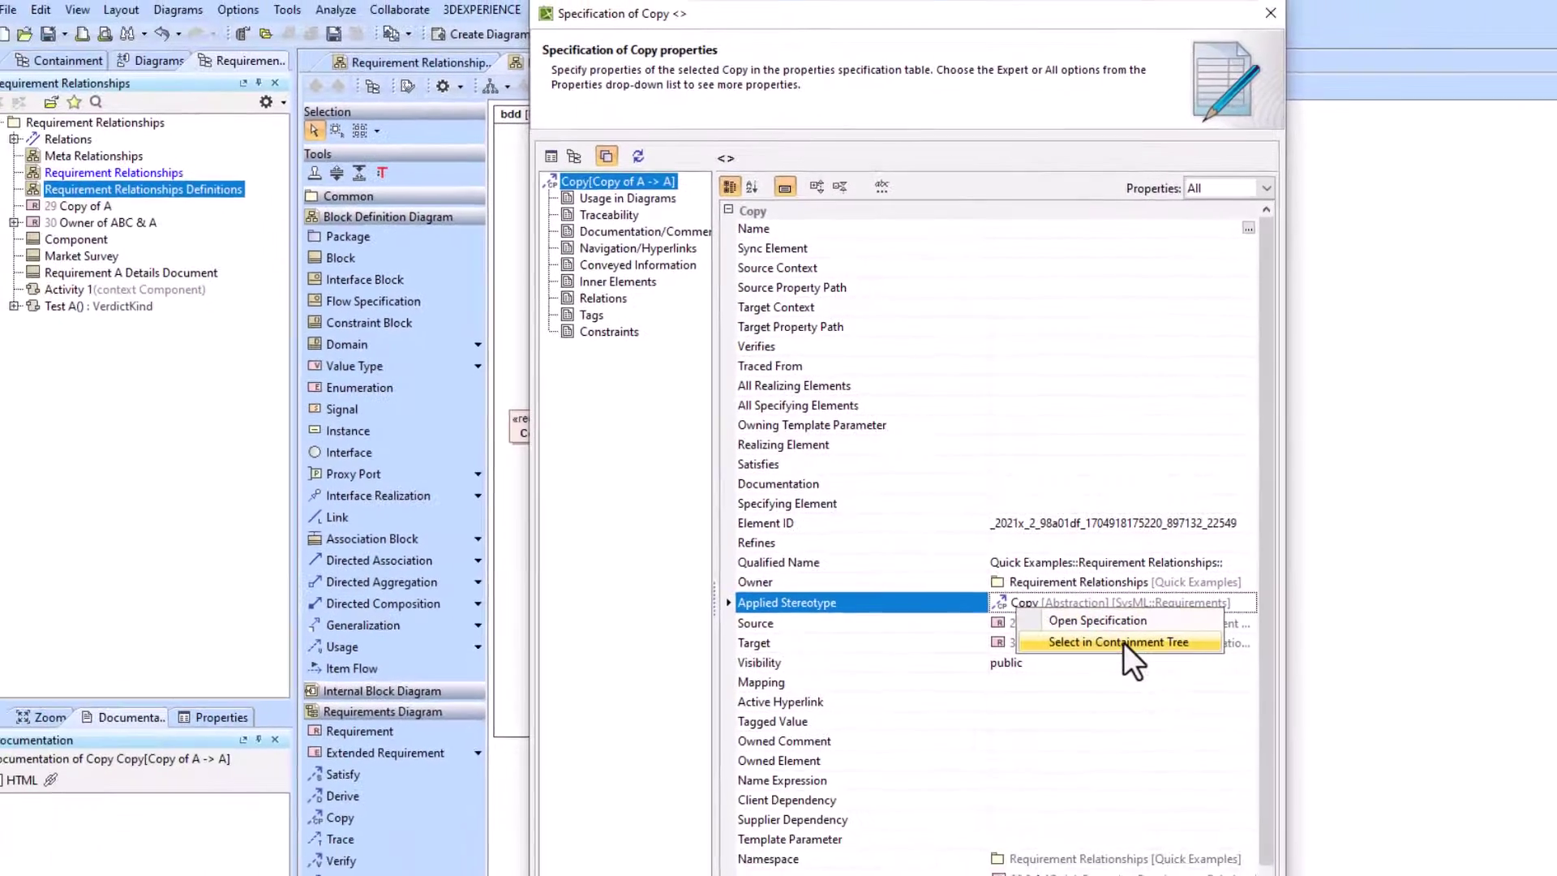
pyautogui.click(947, 678)
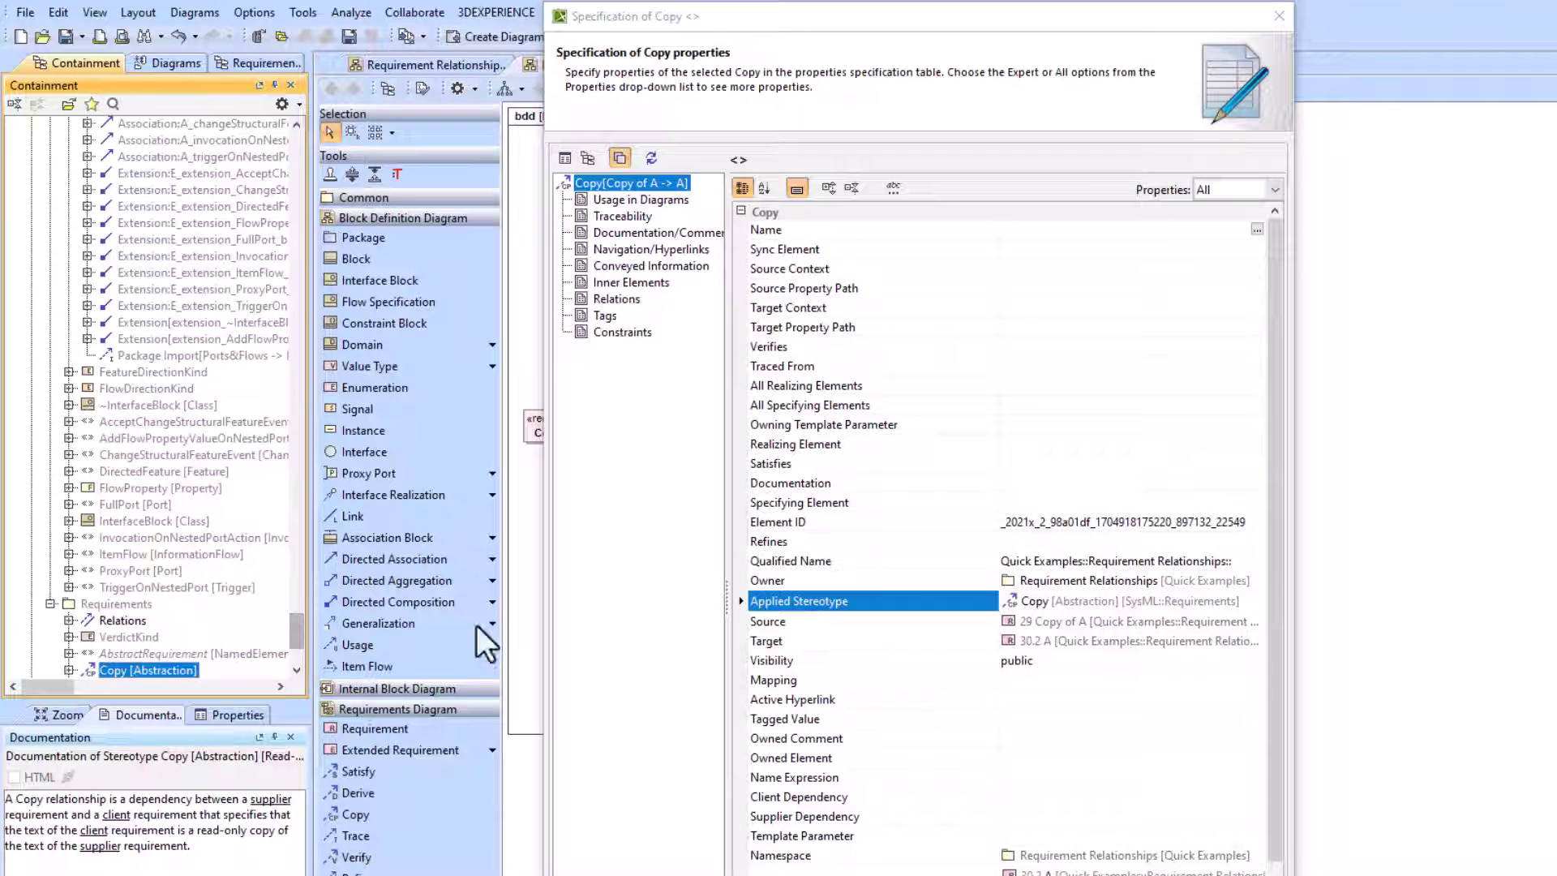
pyautogui.click(300, 106)
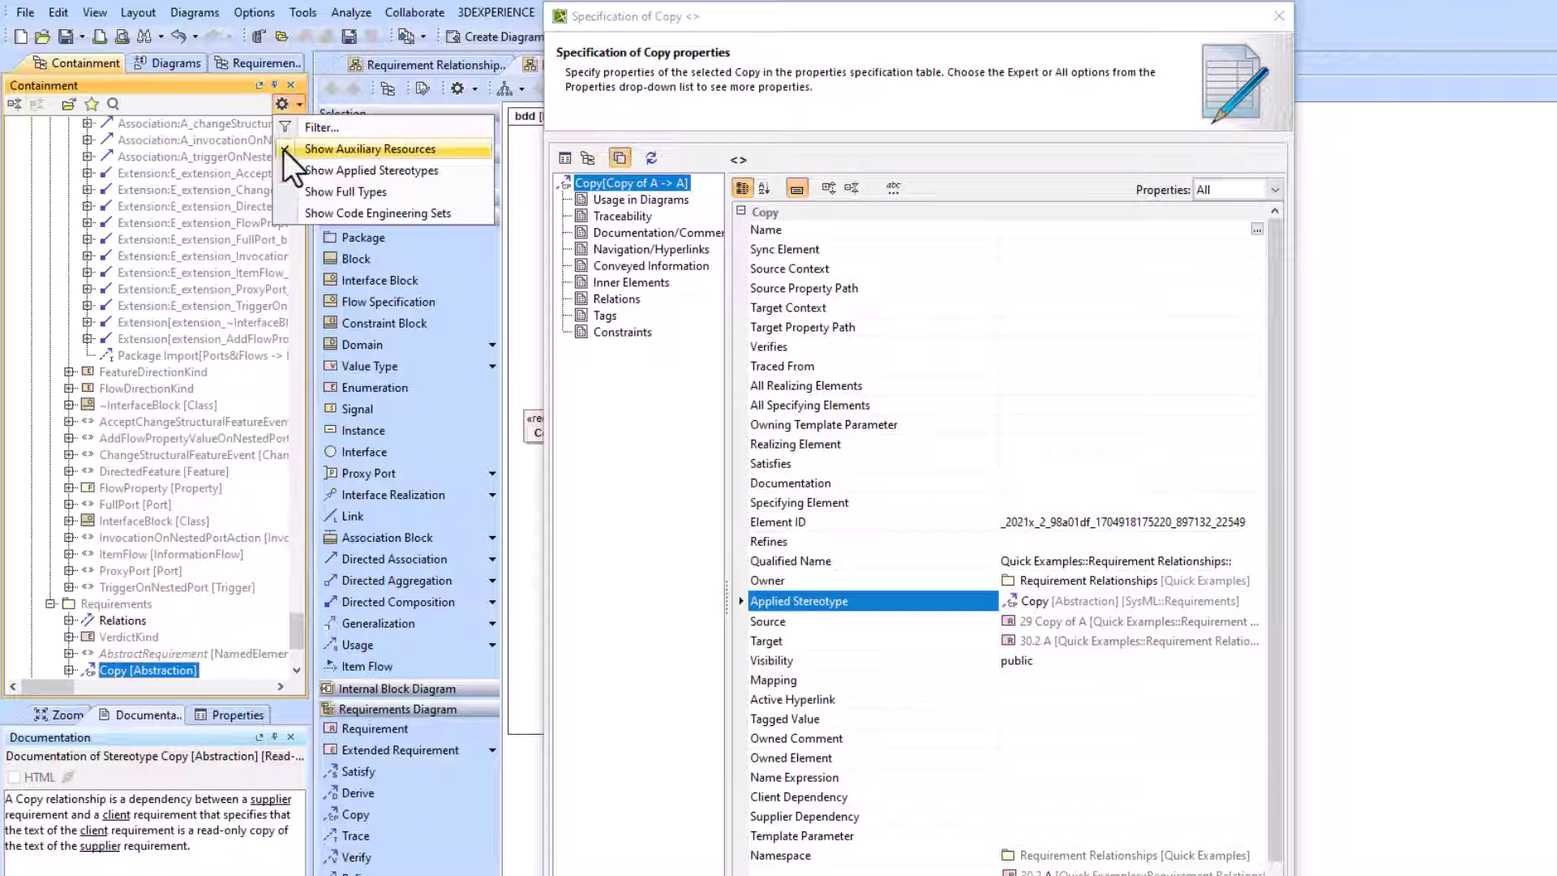
pyautogui.click(295, 106)
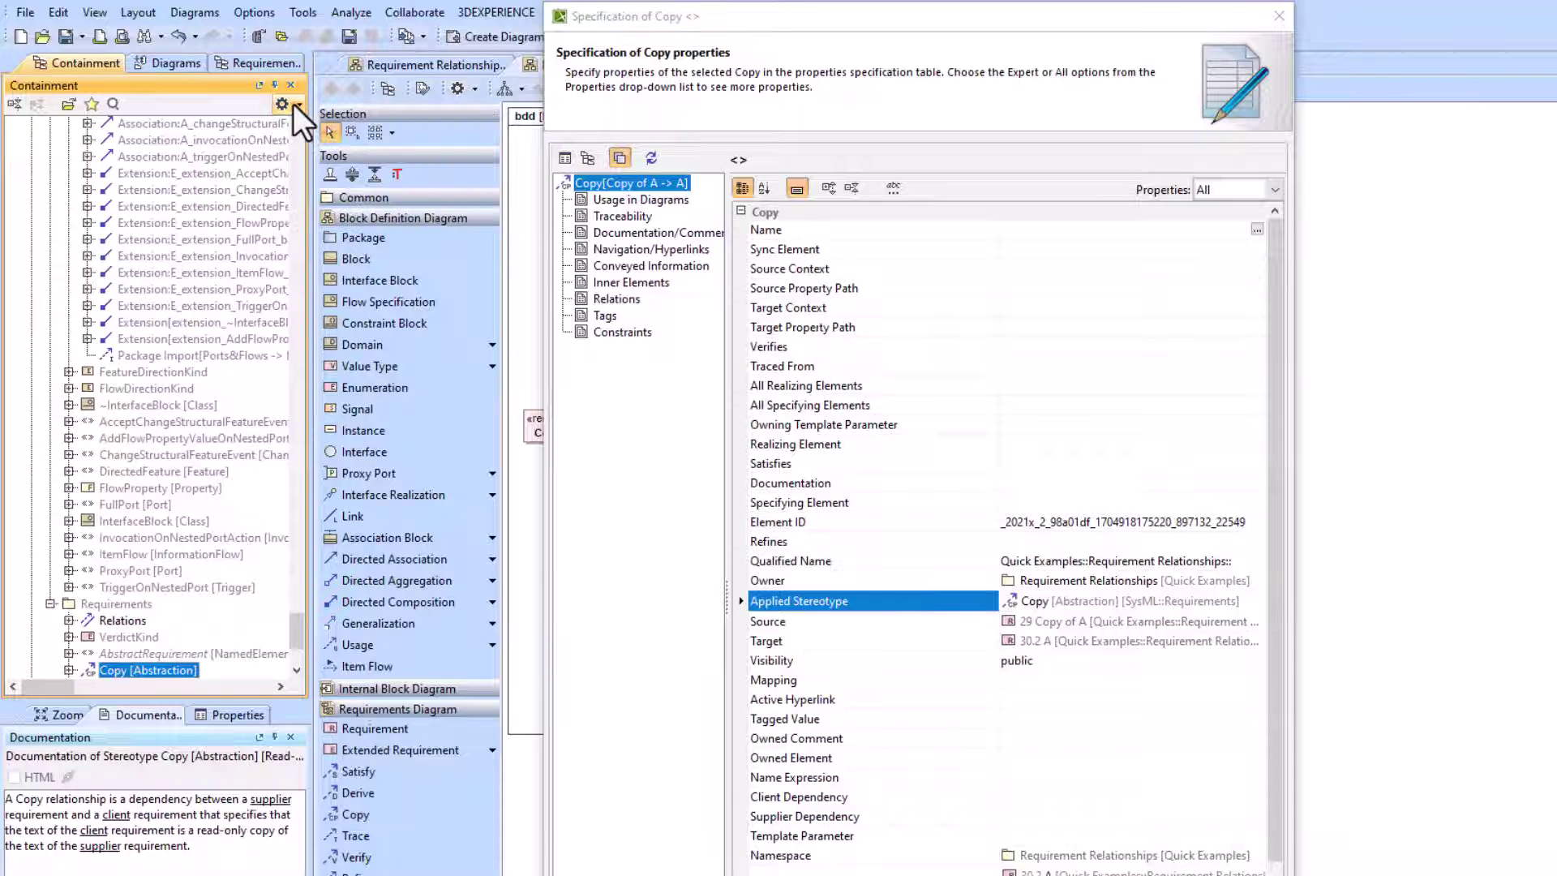
pyautogui.scroll(-1, 209, 639)
pyautogui.scroll(9, 210, 639)
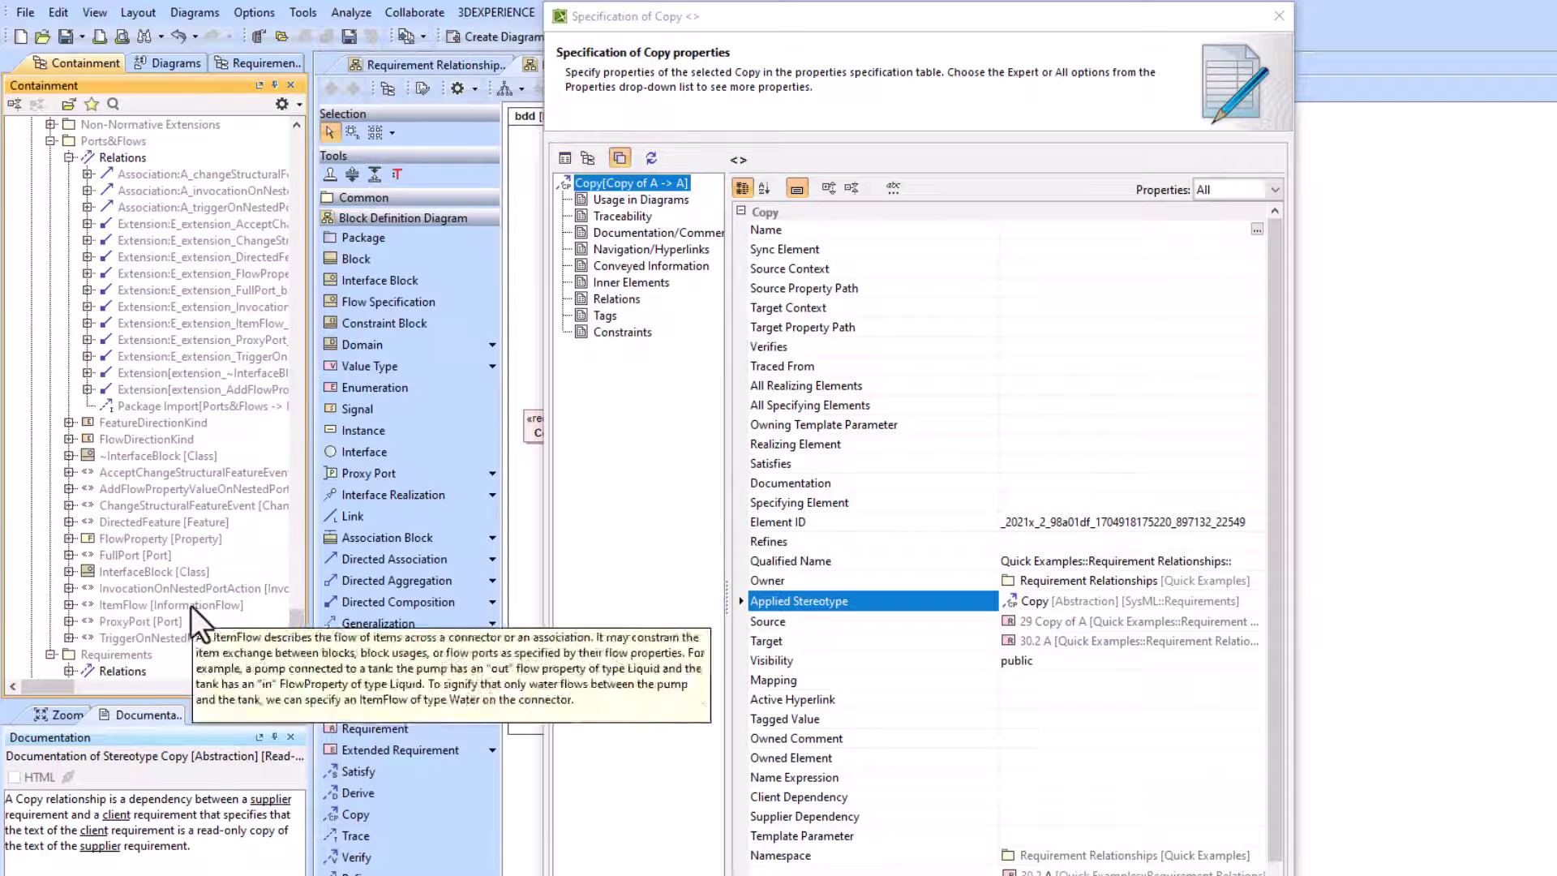
pyautogui.scroll(2, 179, 545)
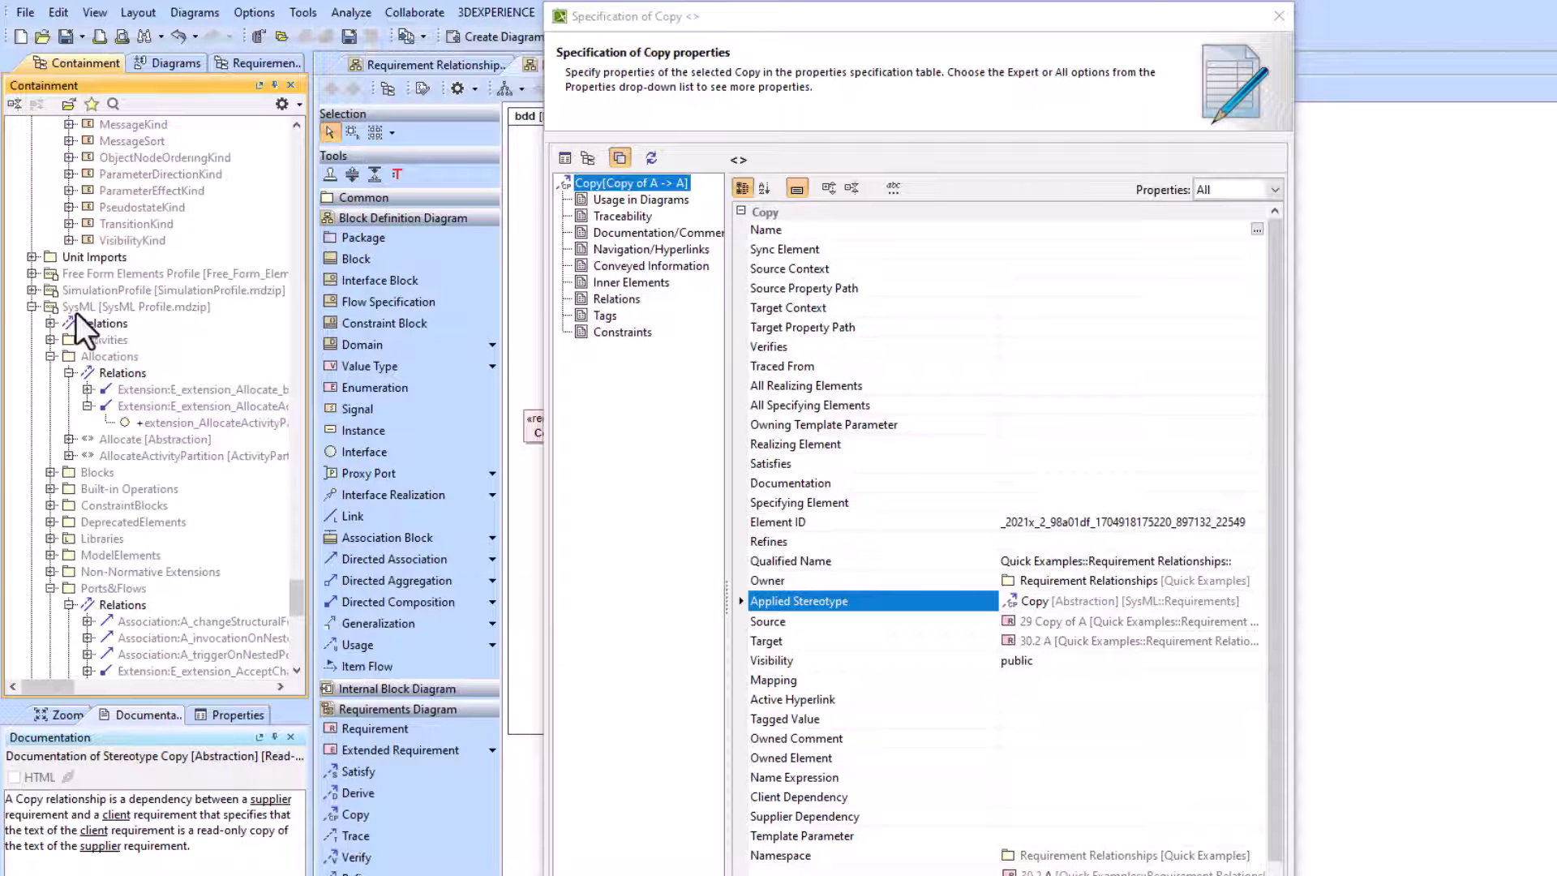
pyautogui.scroll(-7, 97, 334)
pyautogui.scroll(-7, 97, 334)
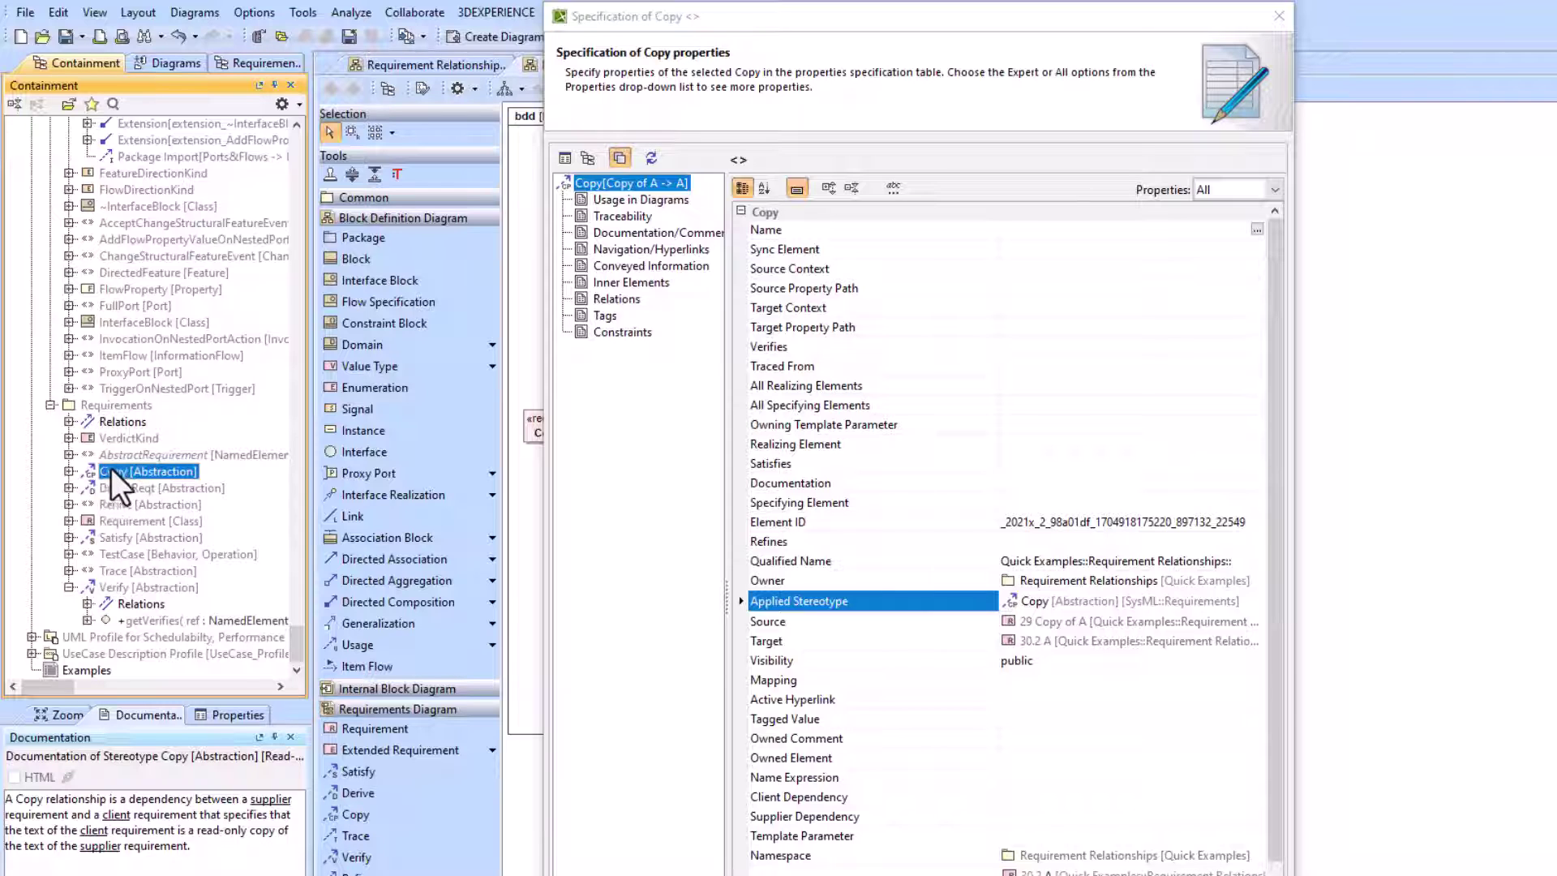
pyautogui.moveTo(115, 473)
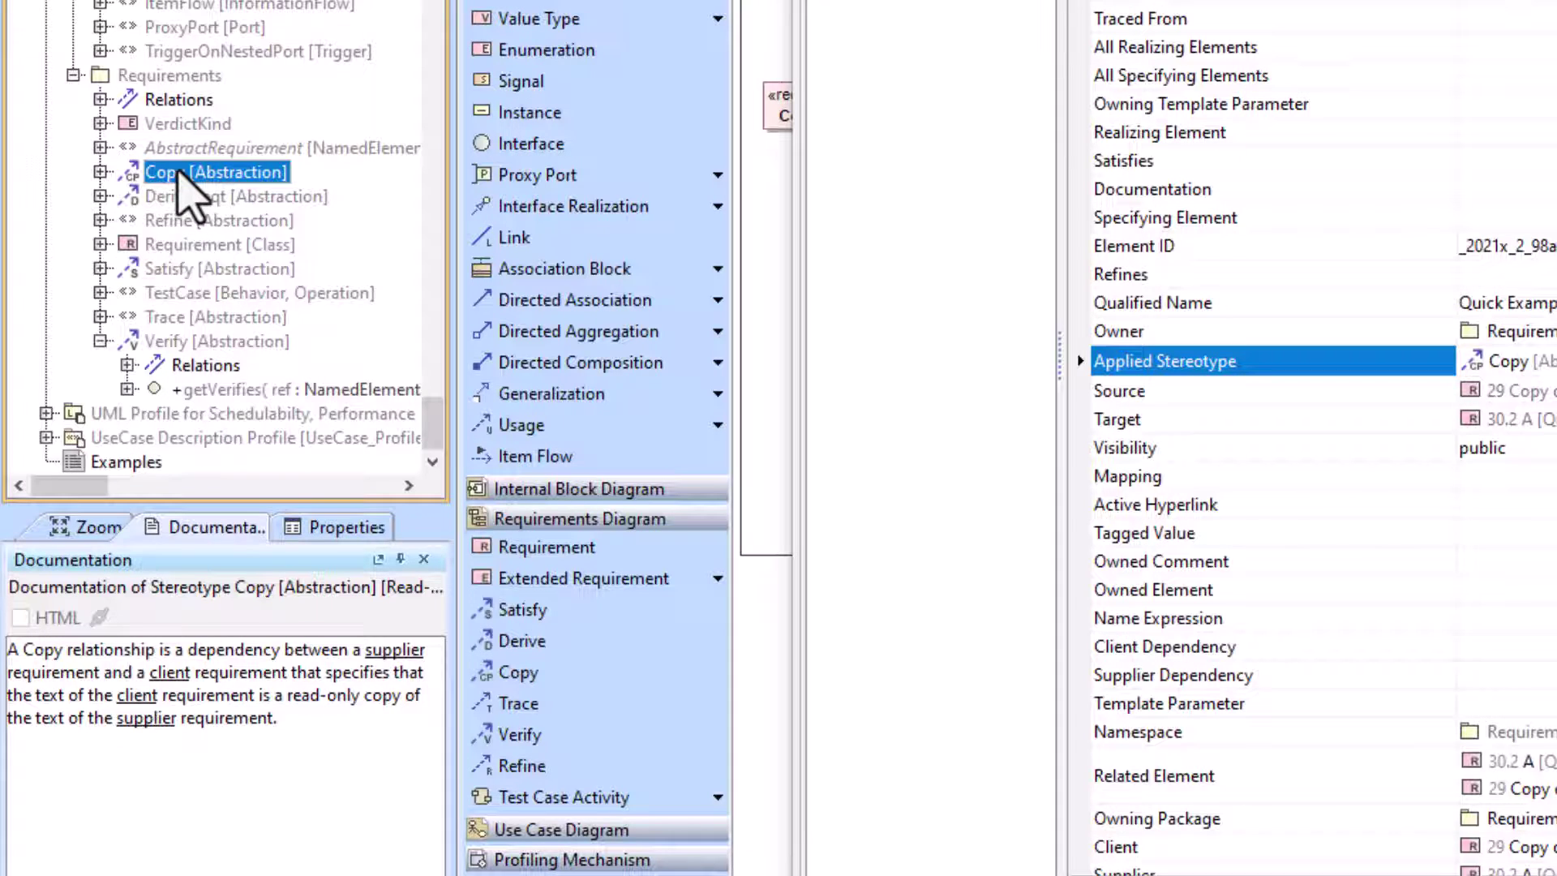
# Read the documentation of the DeriveReqt, Refine, Satisfy, TestCase, Trace and Verify stereotypes
pyautogui.click(180, 198)
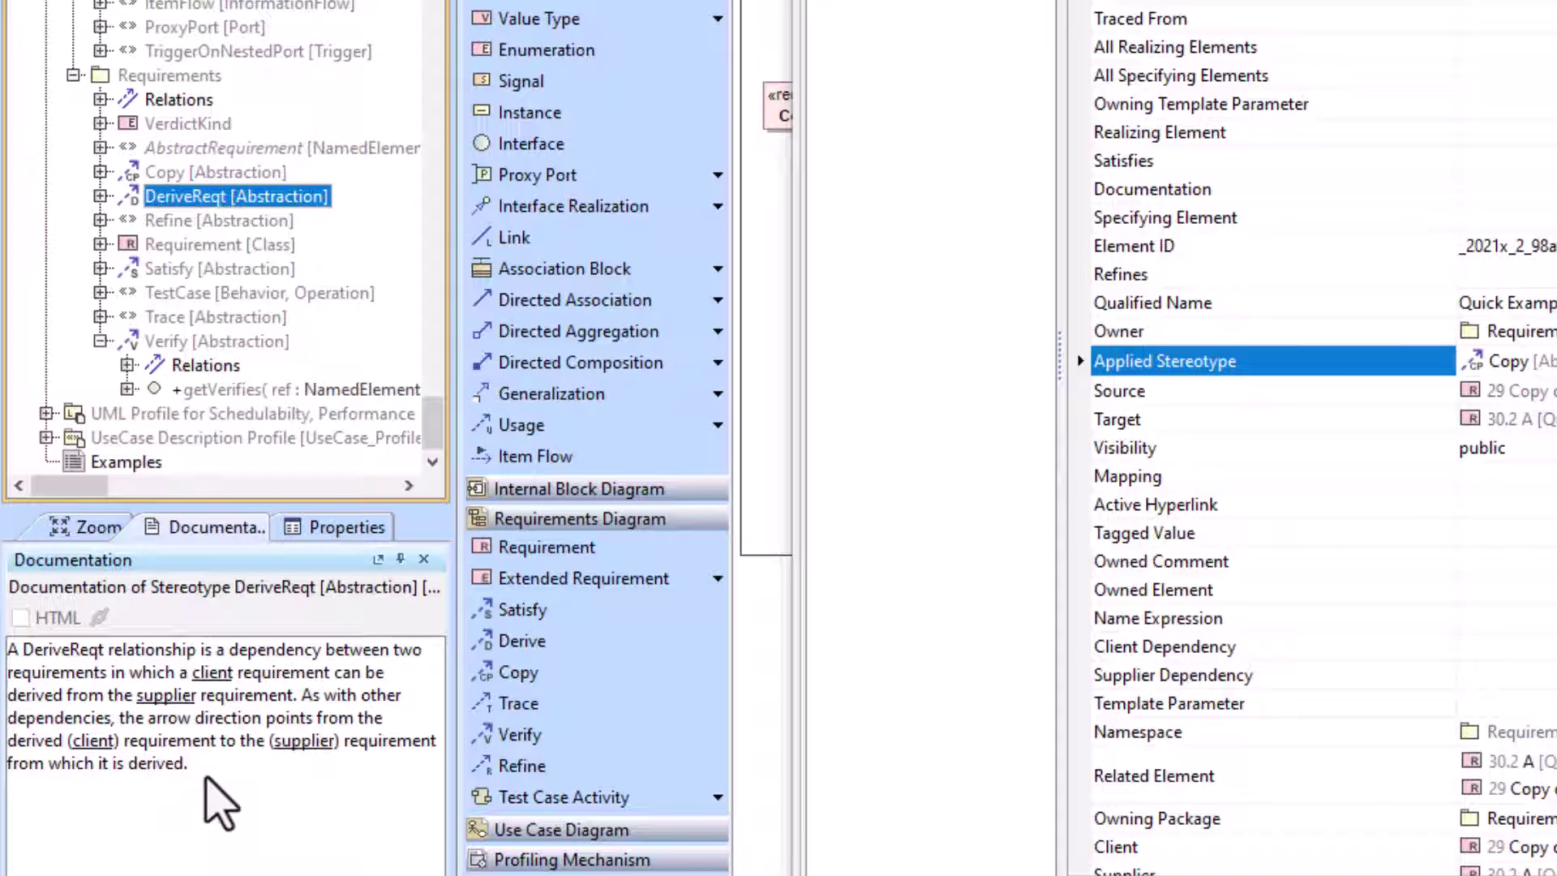
pyautogui.click(185, 228)
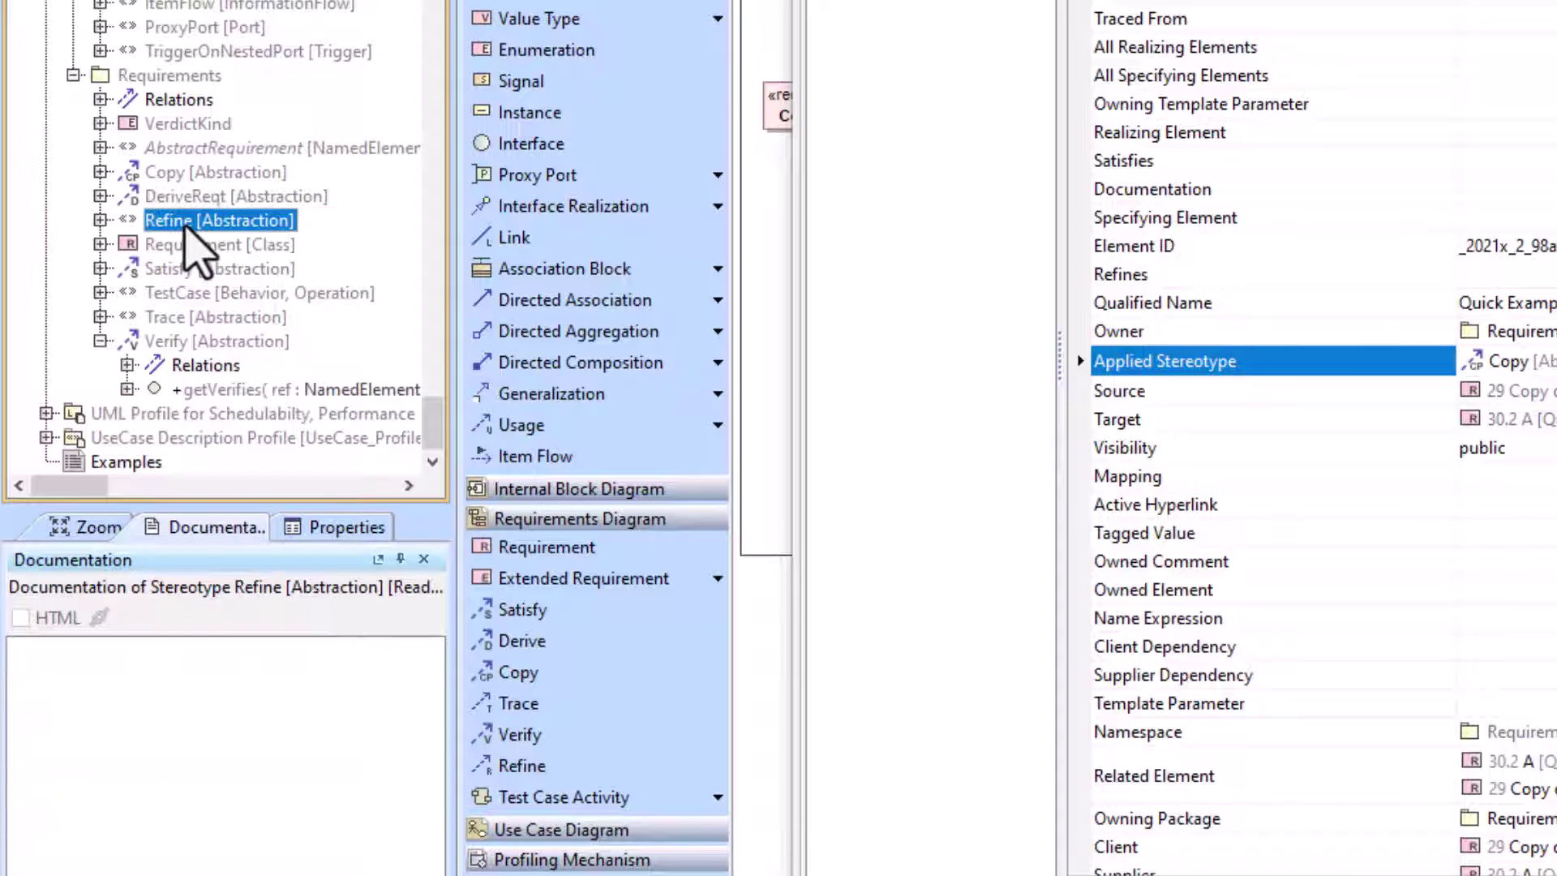
pyautogui.click(180, 270)
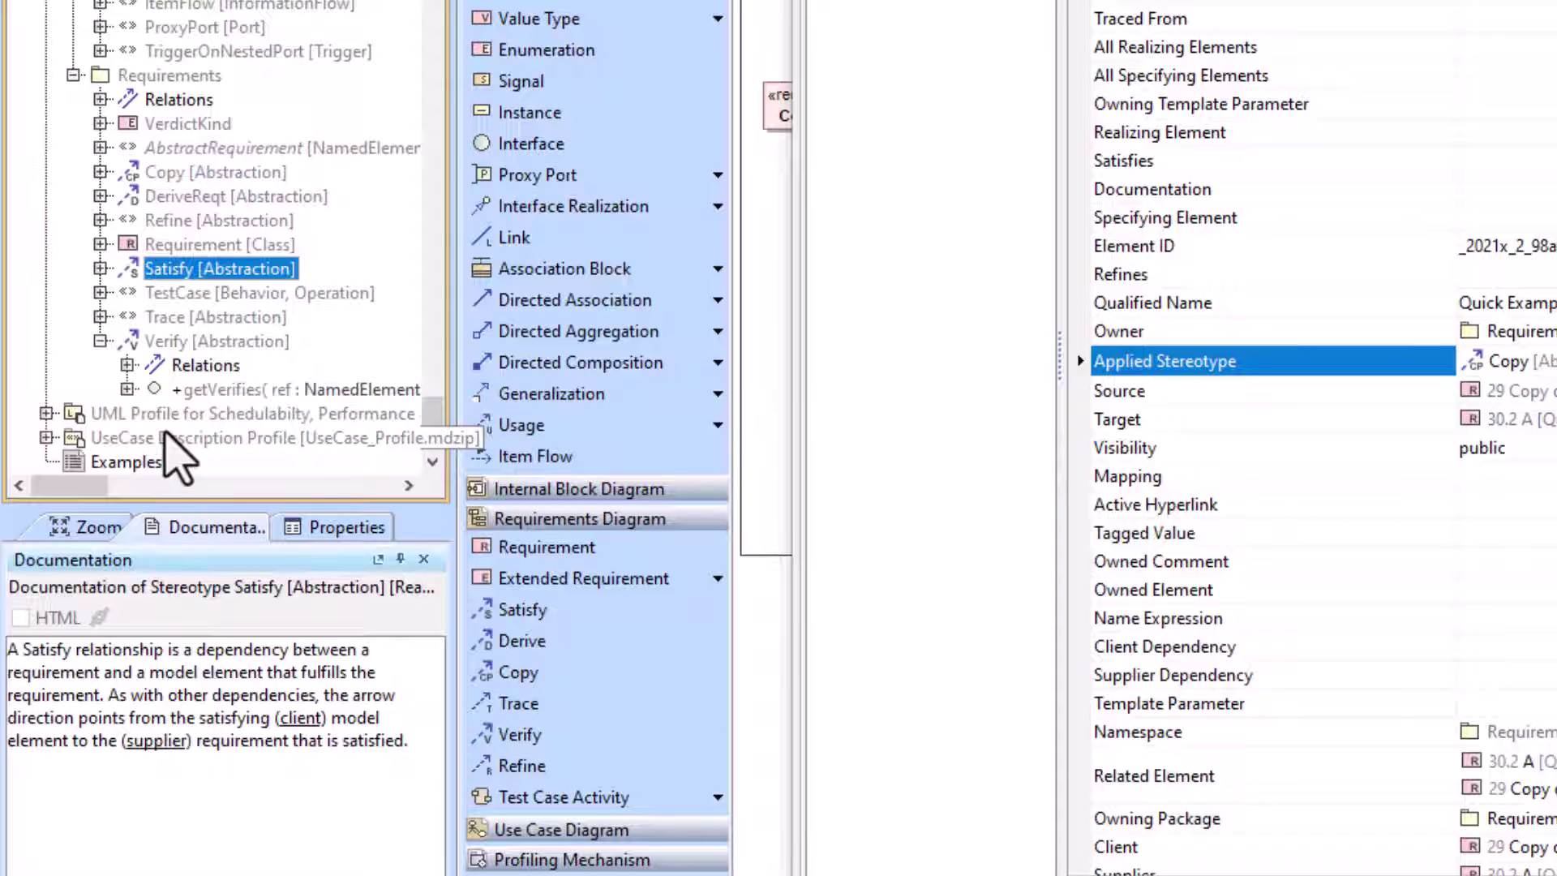
pyautogui.click(180, 297)
pyautogui.click(174, 317)
pyautogui.click(170, 340)
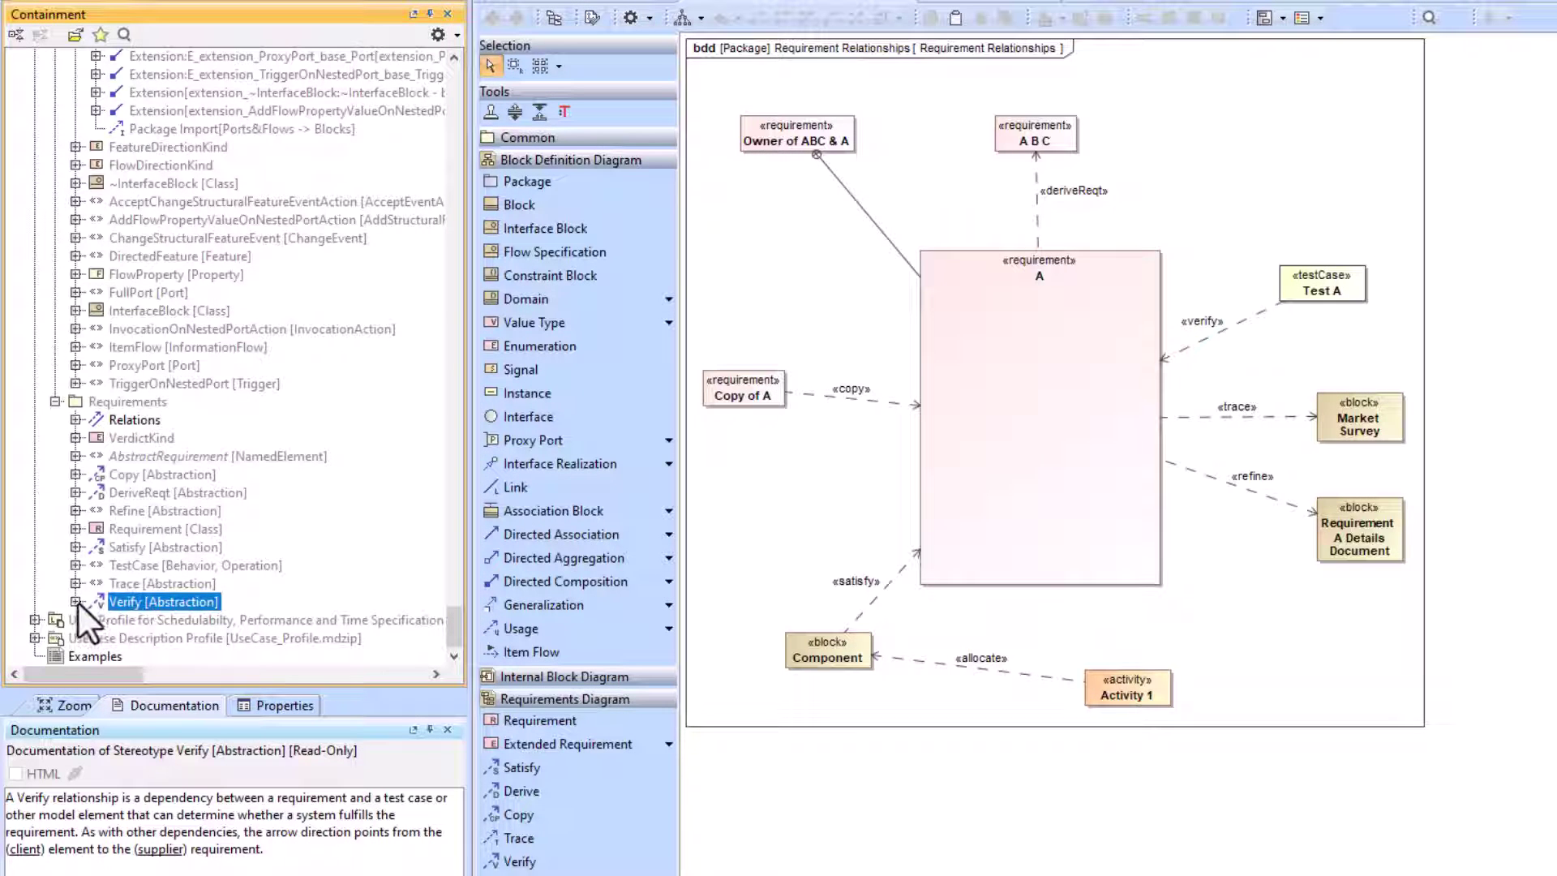
# Expand Verify's getVerifies operation and inspect its return result and ref parameters, then select requirement A
pyautogui.click(75, 602)
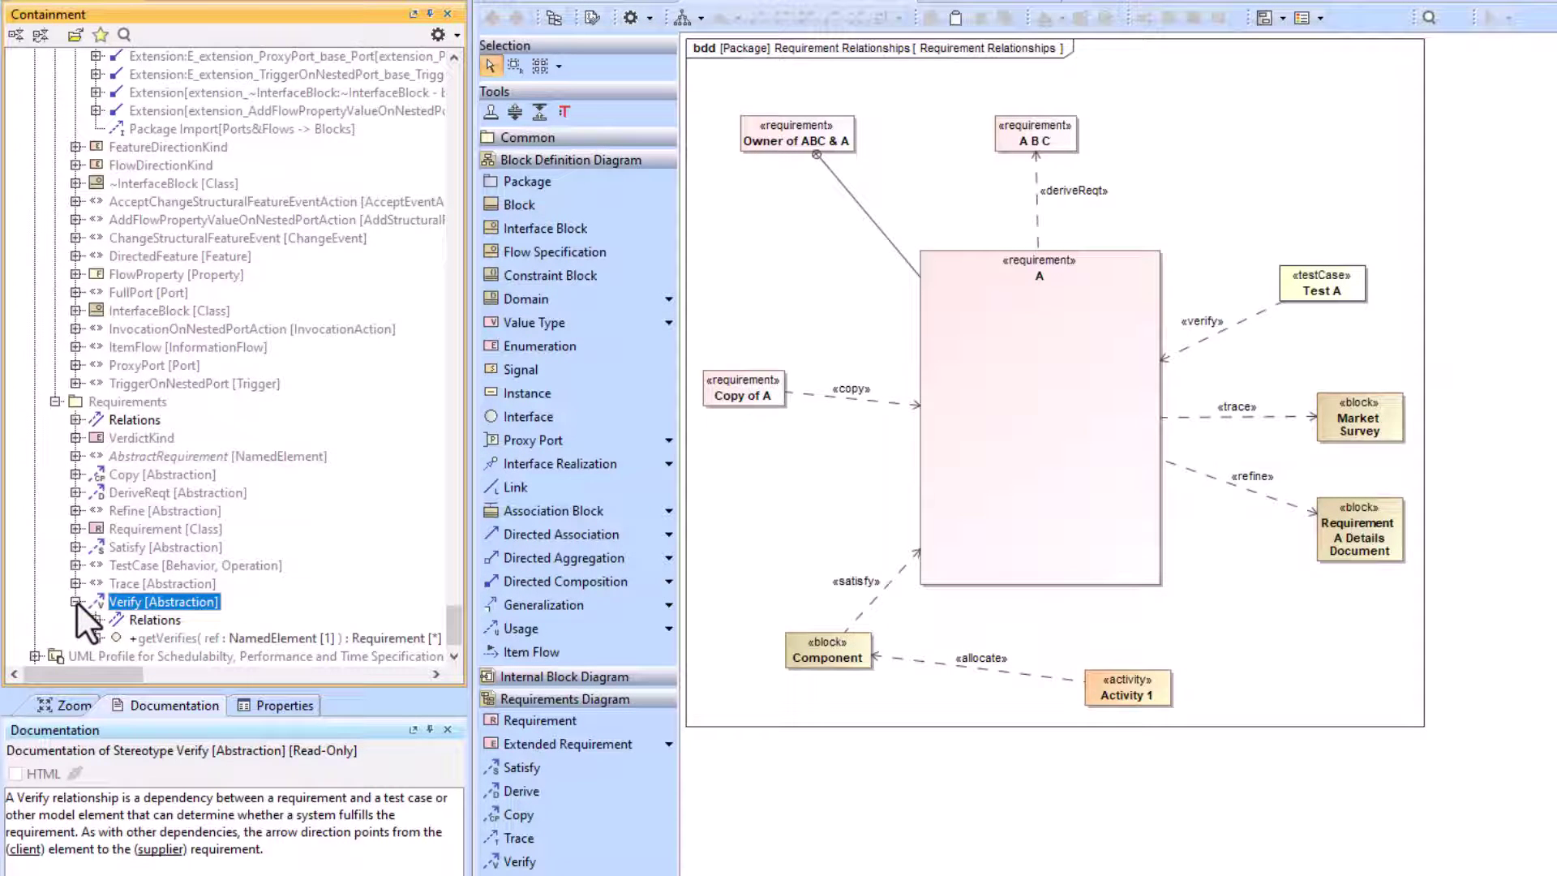
pyautogui.scroll(-1, 161, 612)
pyautogui.click(96, 602)
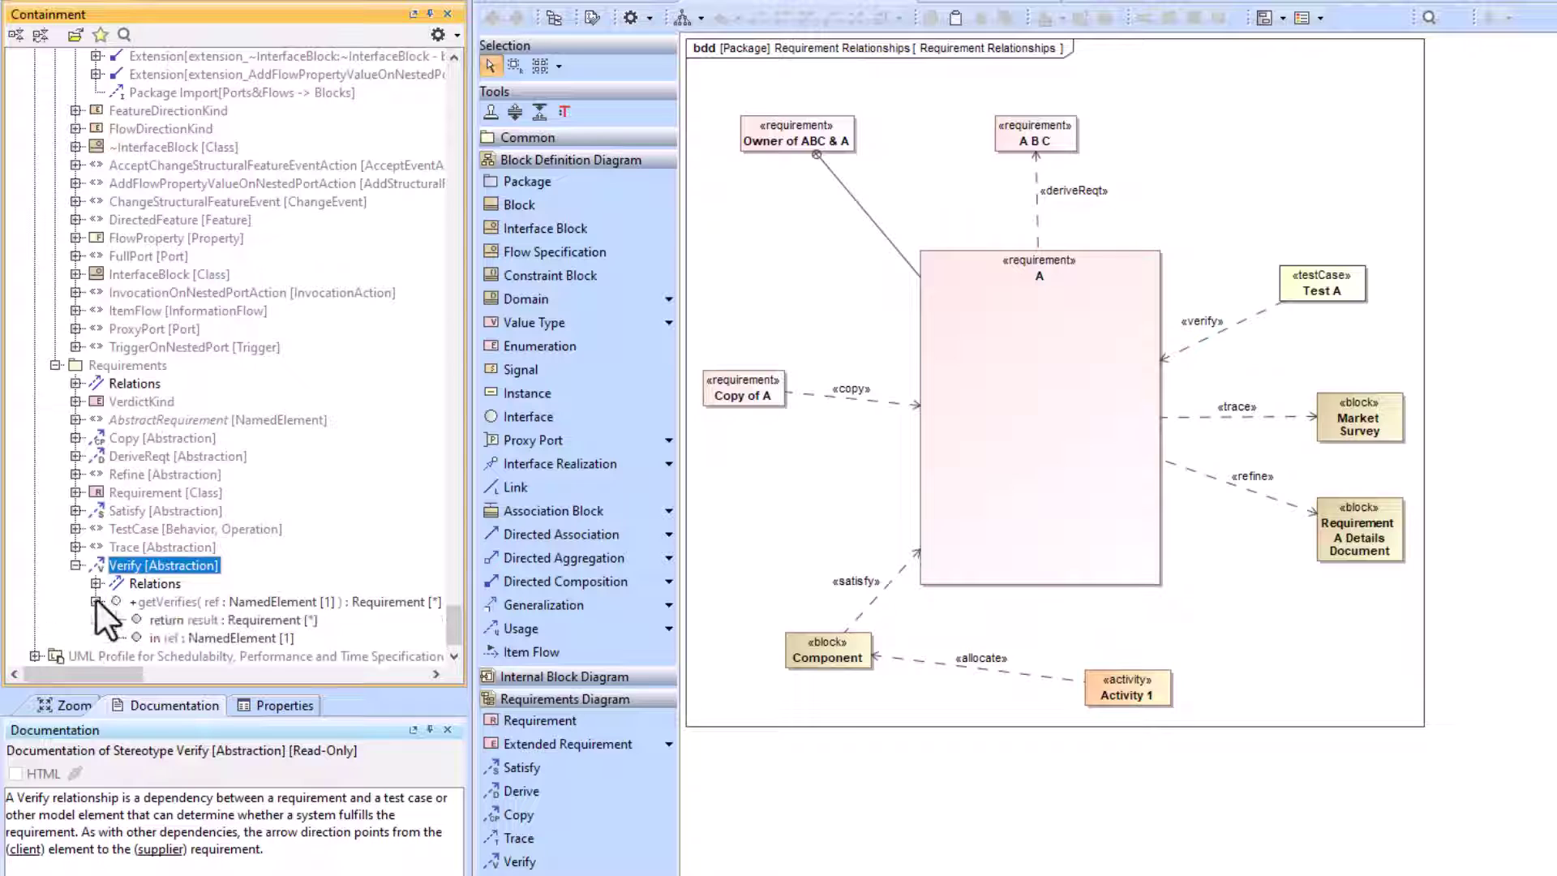
pyautogui.scroll(-1, 96, 599)
pyautogui.click(138, 567)
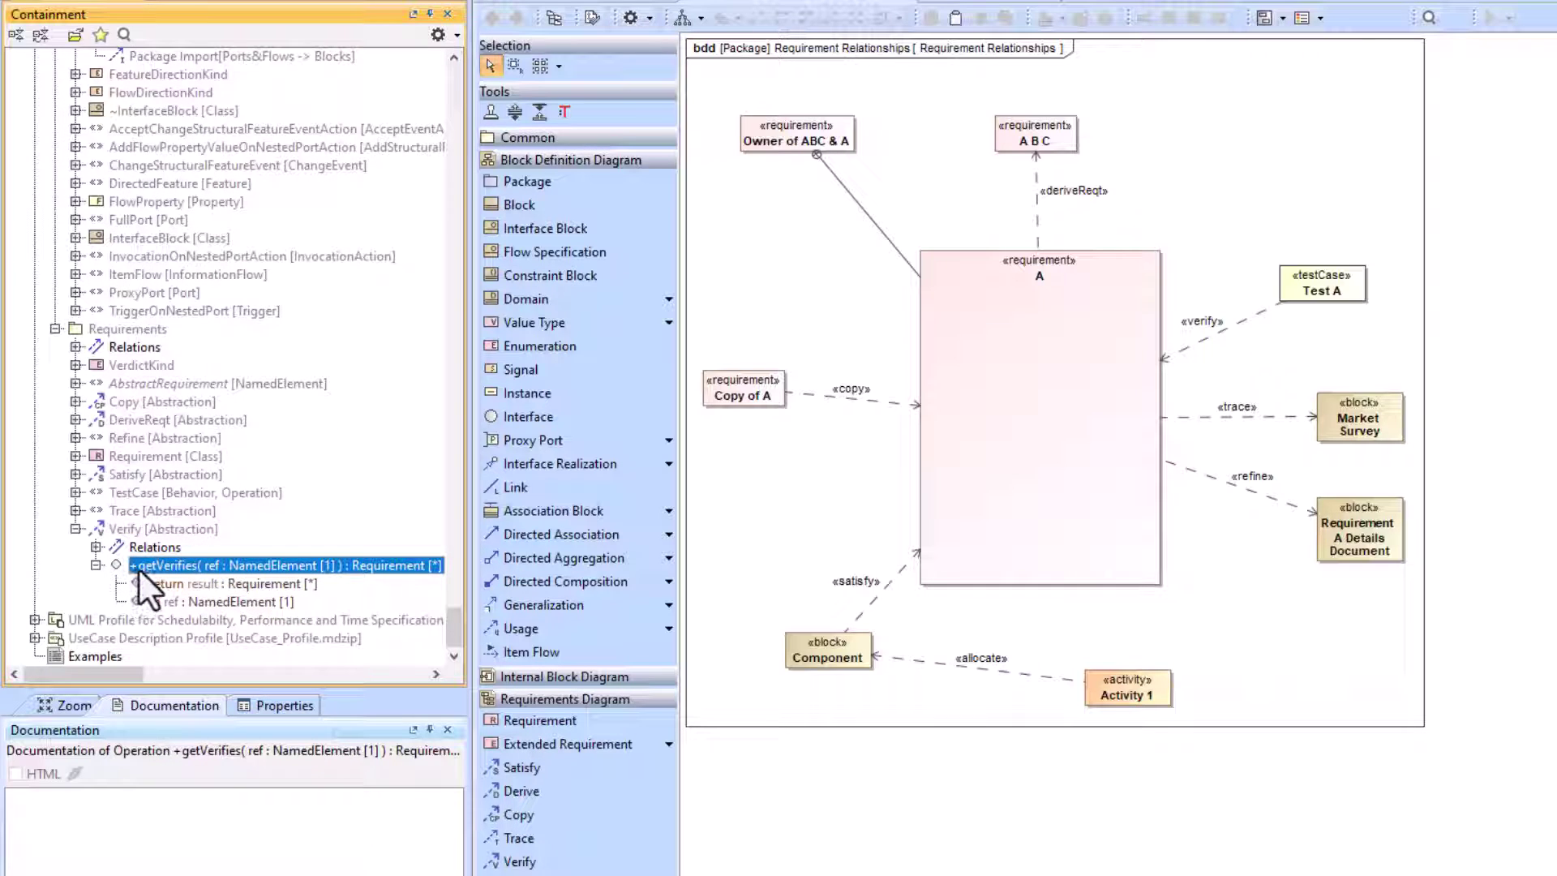
pyautogui.click(176, 586)
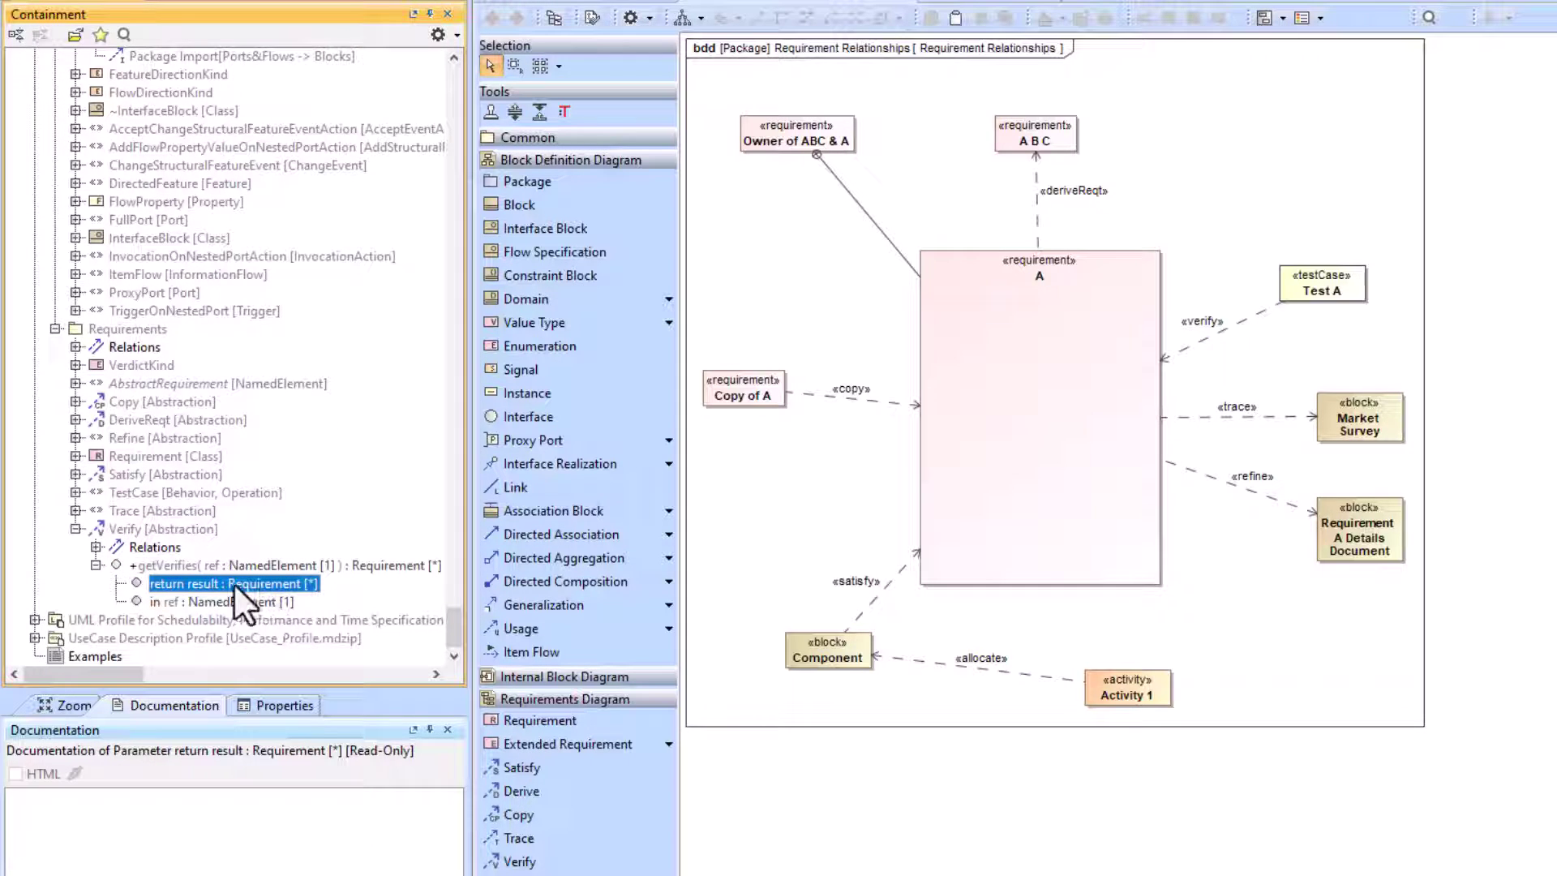
pyautogui.click(158, 604)
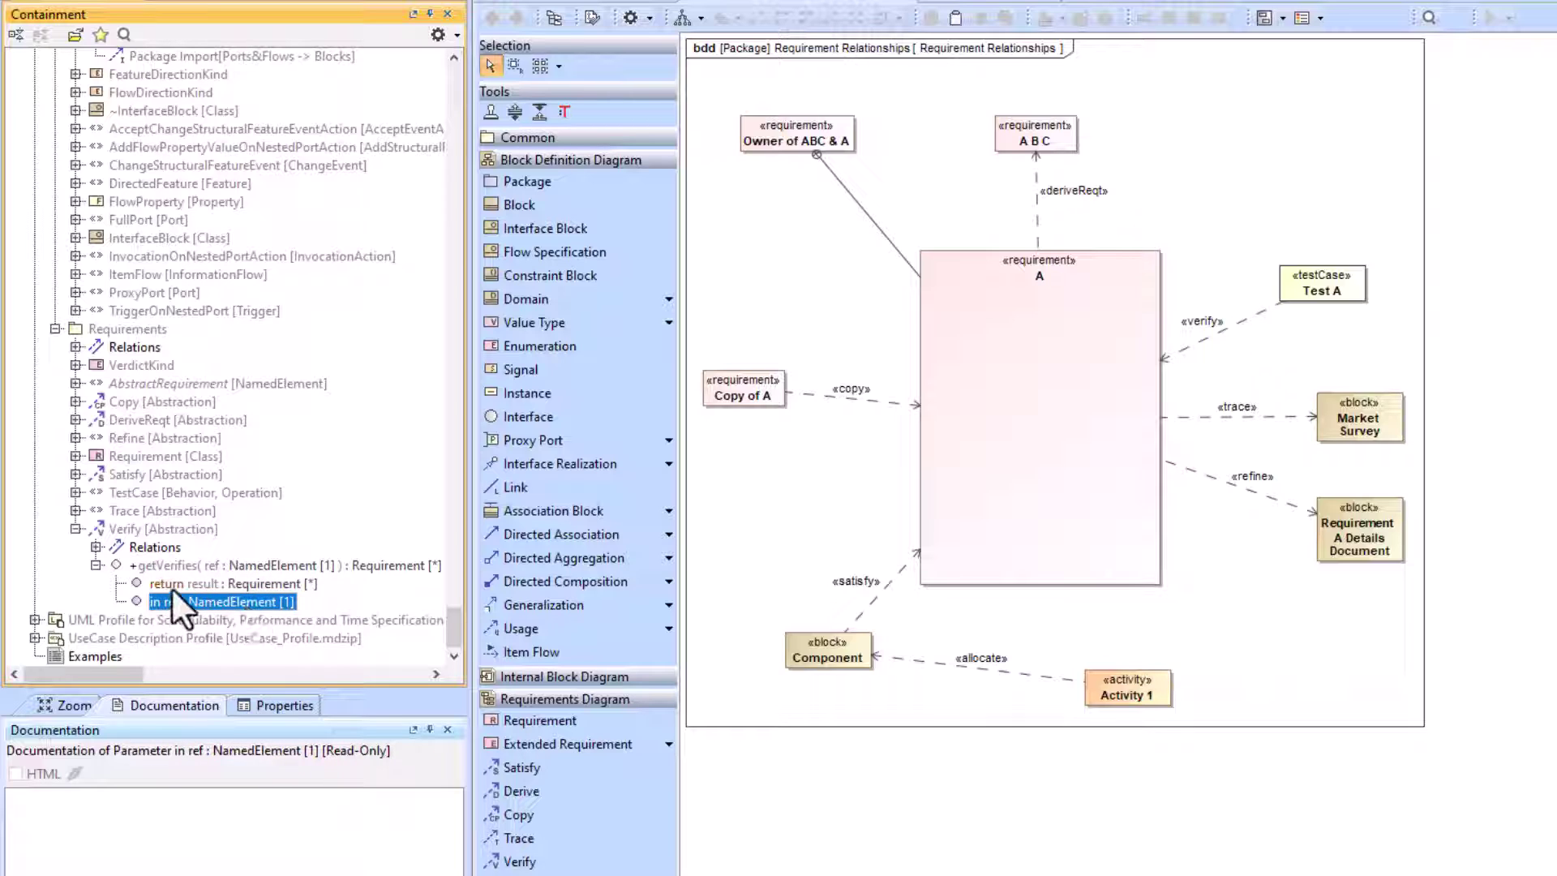
pyautogui.click(214, 585)
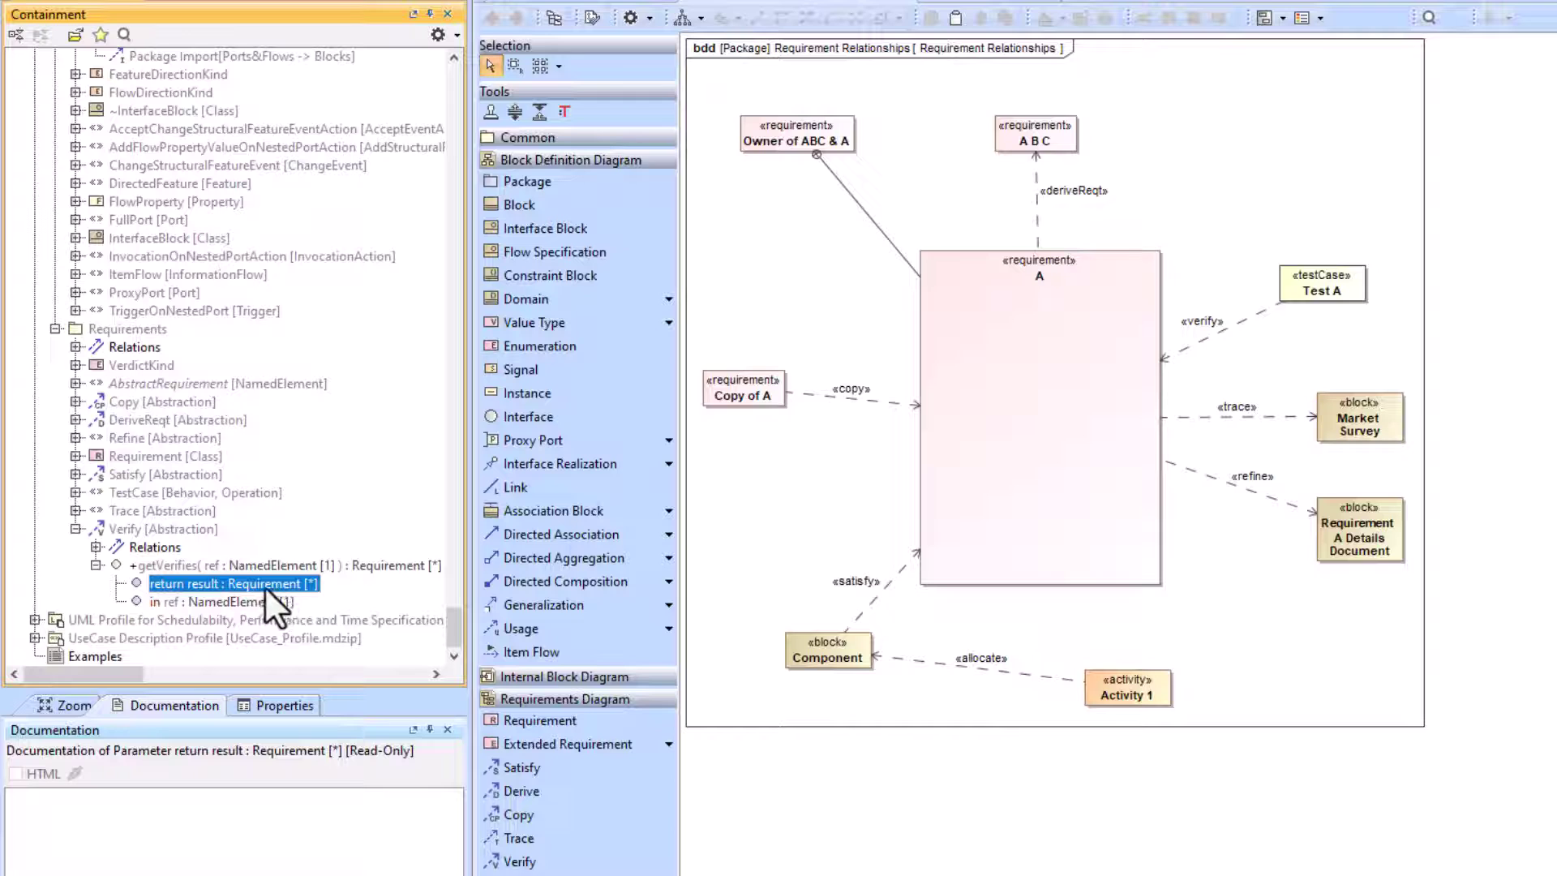
pyautogui.click(764, 484)
pyautogui.click(1015, 415)
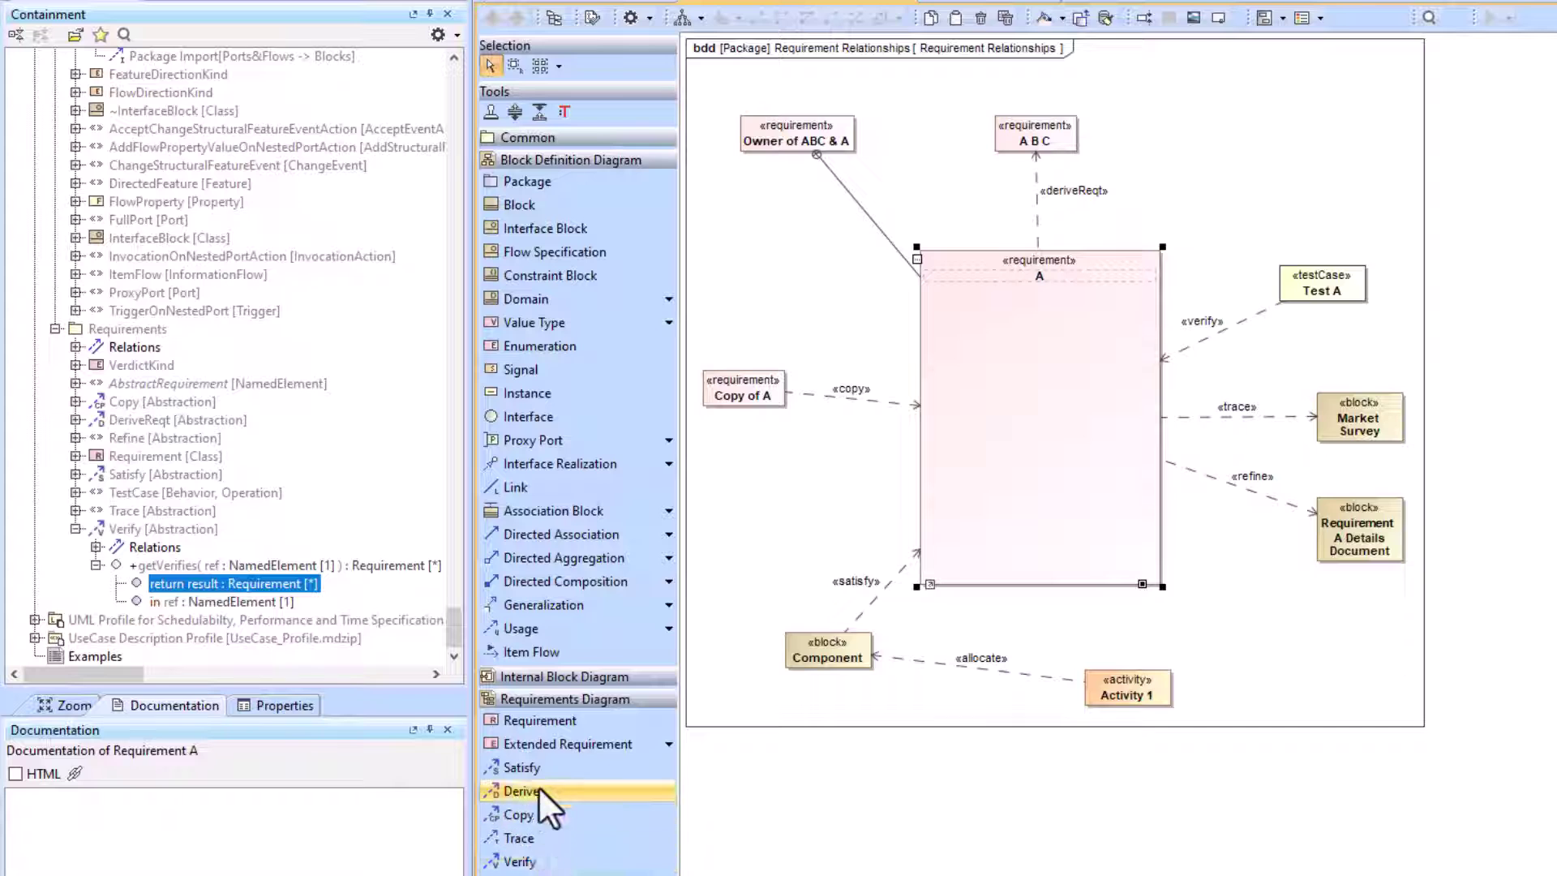
# Draw a Verify relationship from requirement A to requirement A B C
pyautogui.click(535, 861)
pyautogui.click(1042, 414)
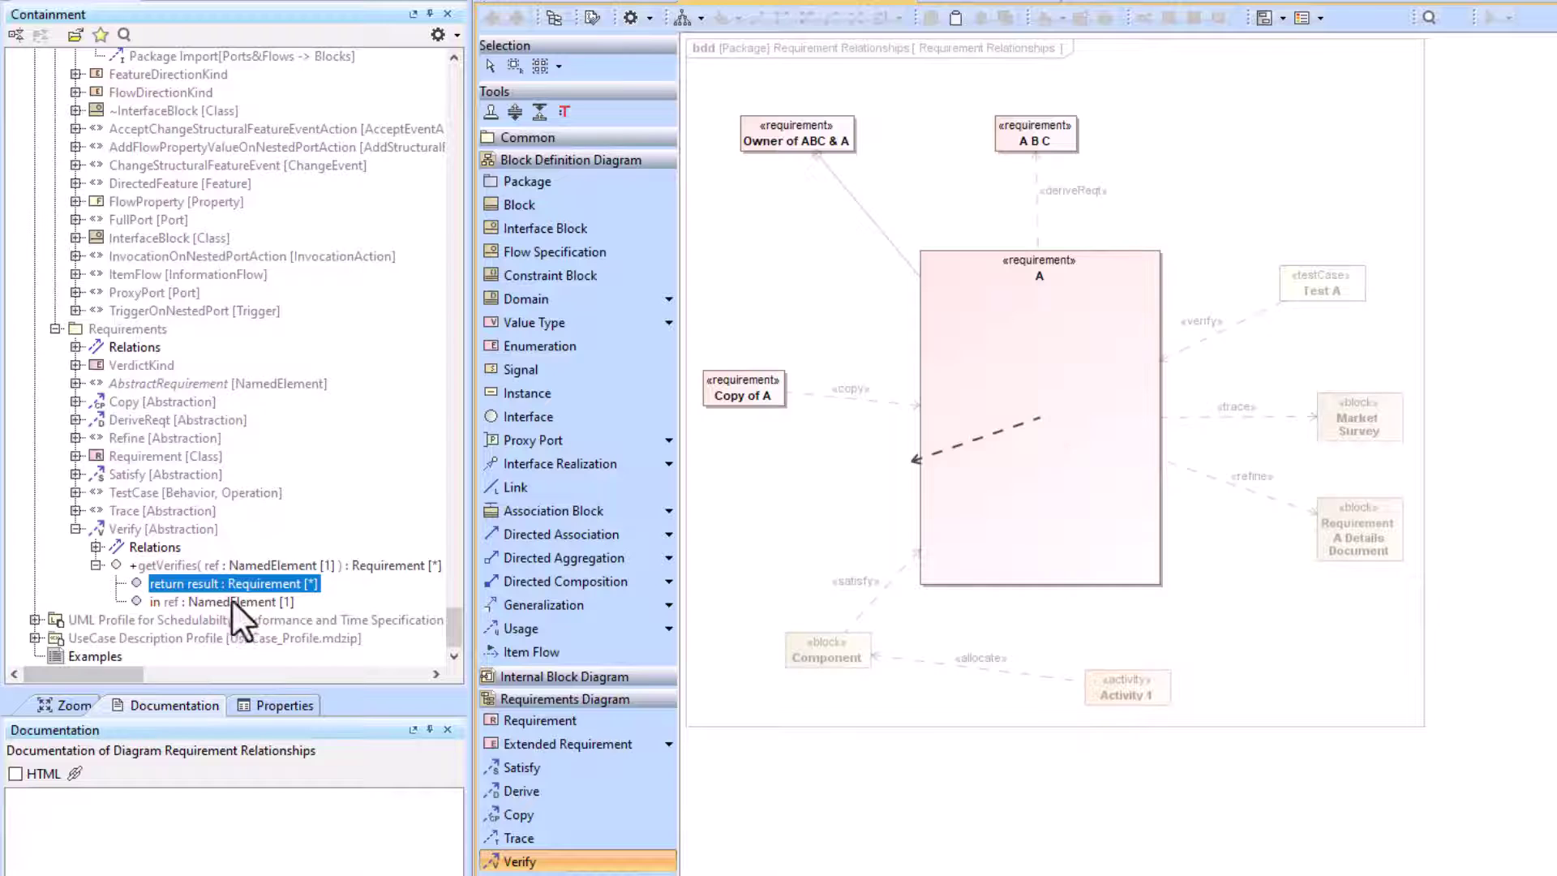
pyautogui.click(1044, 413)
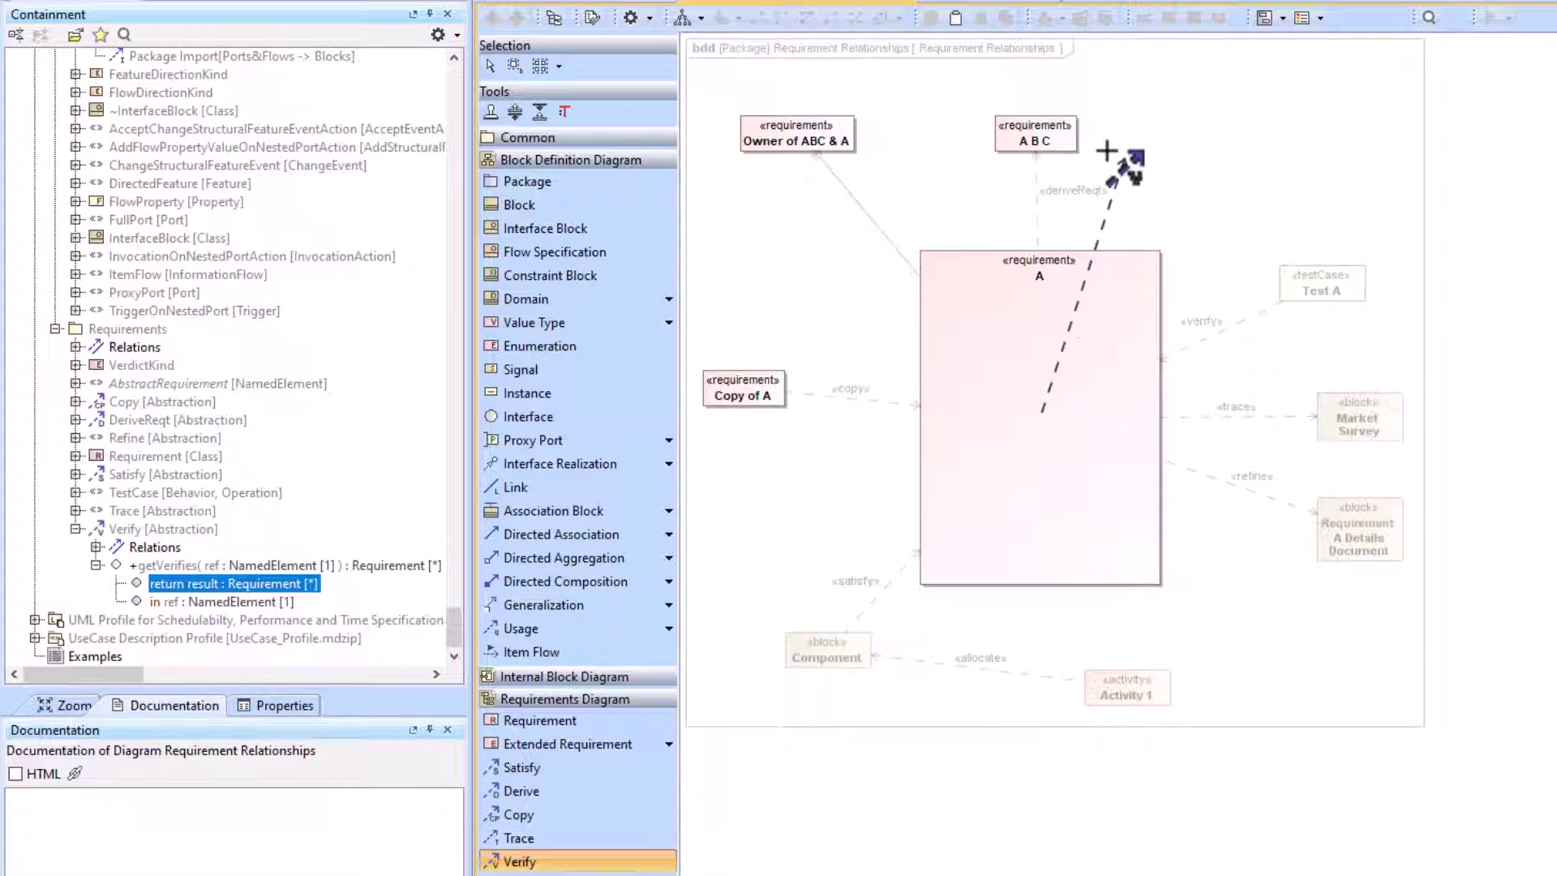
pyautogui.click(1046, 132)
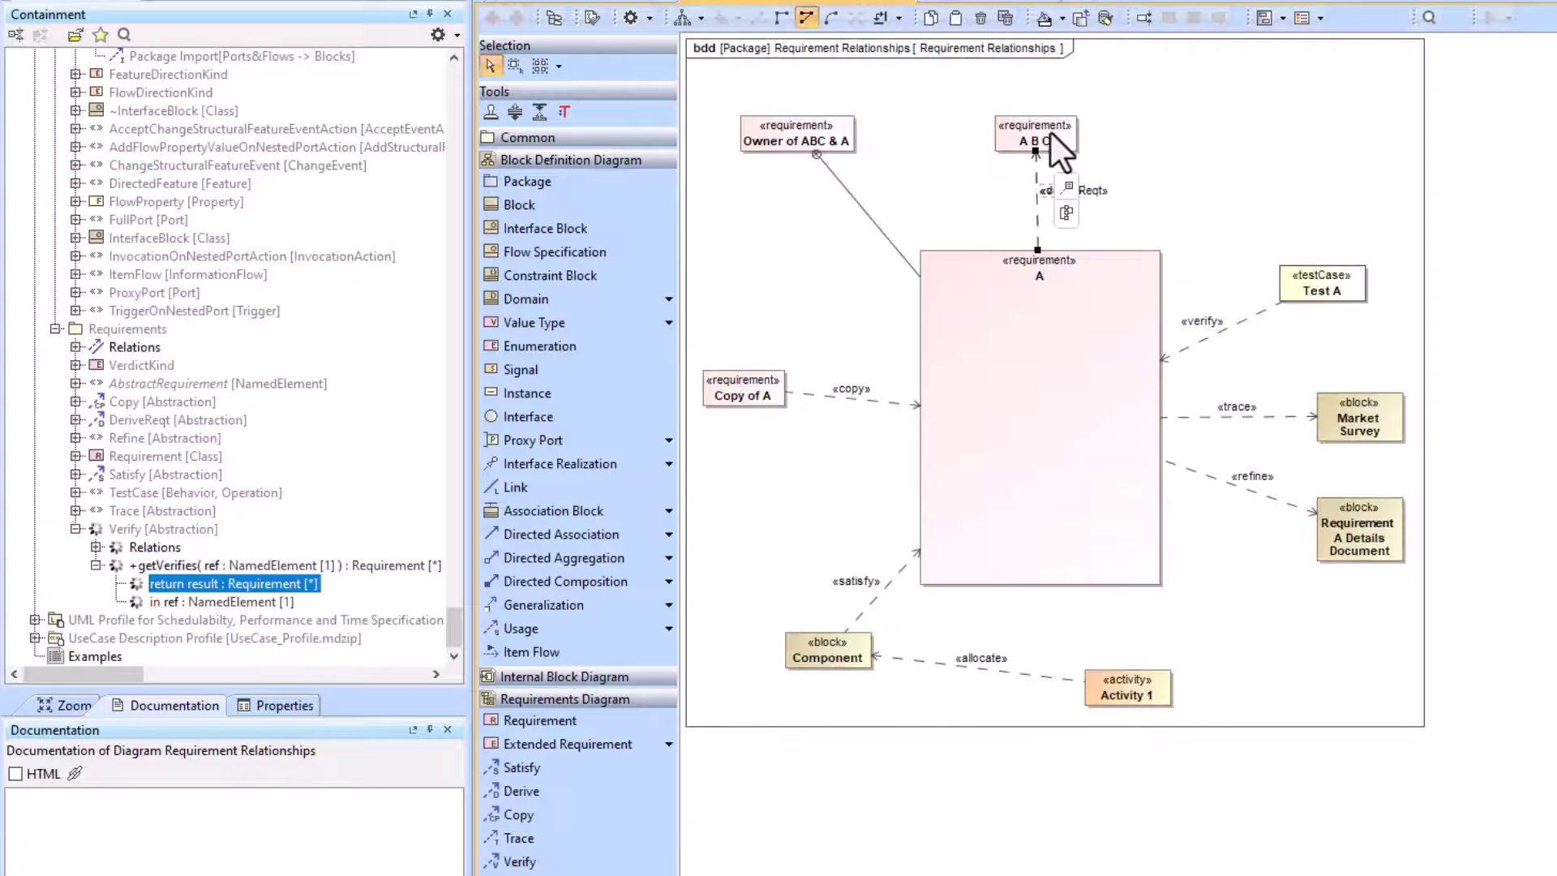
pyautogui.click(1205, 250)
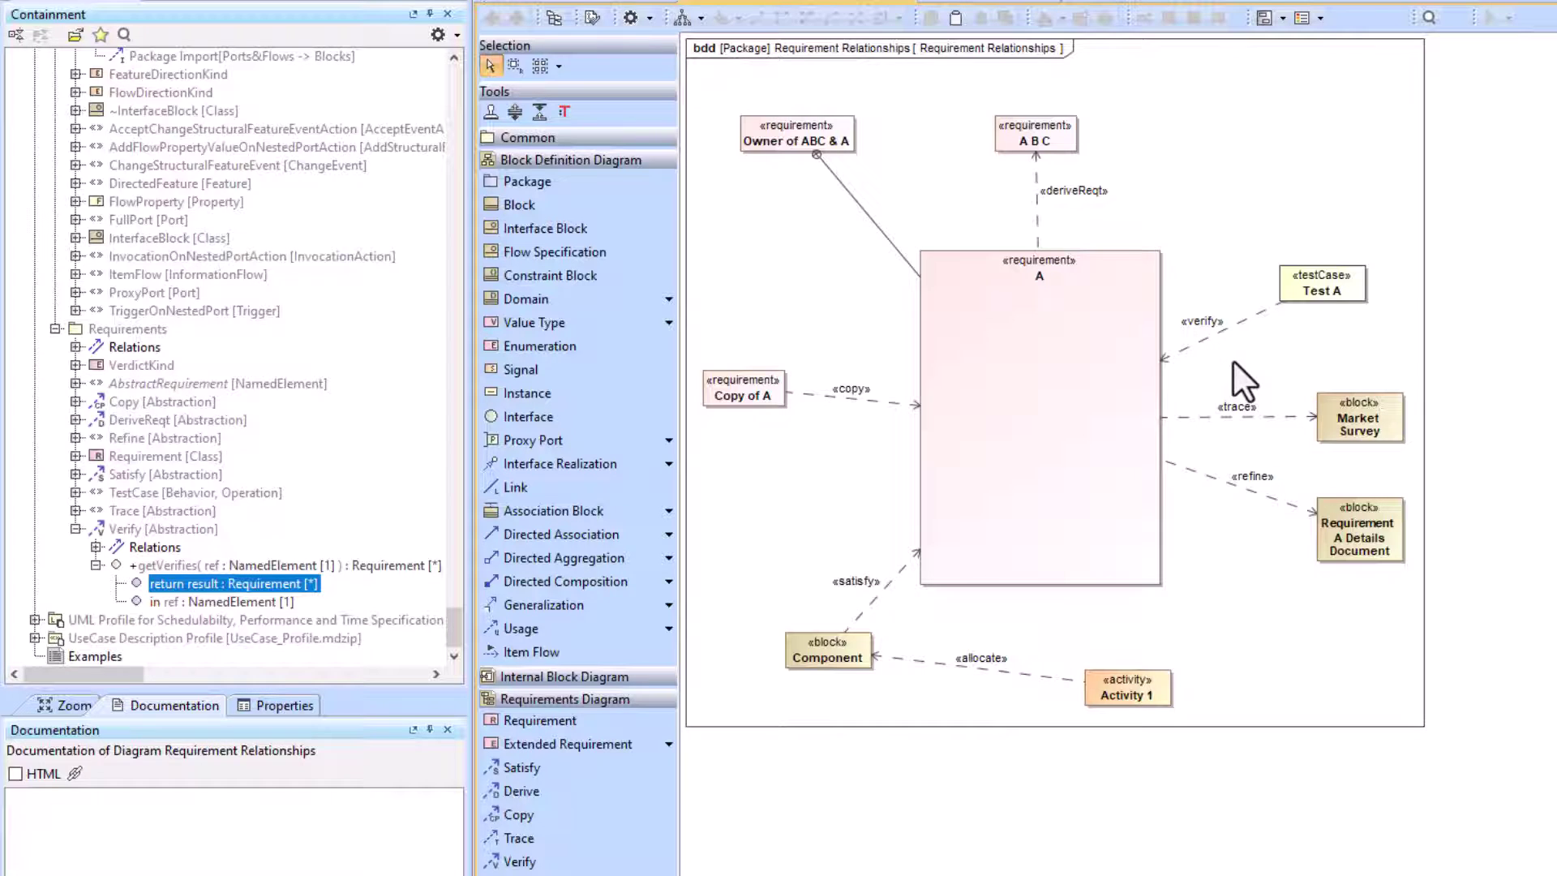
# Place Owner of ABC & A on the diagram and display its in-between containment path to requirement A
pyautogui.click(1272, 309)
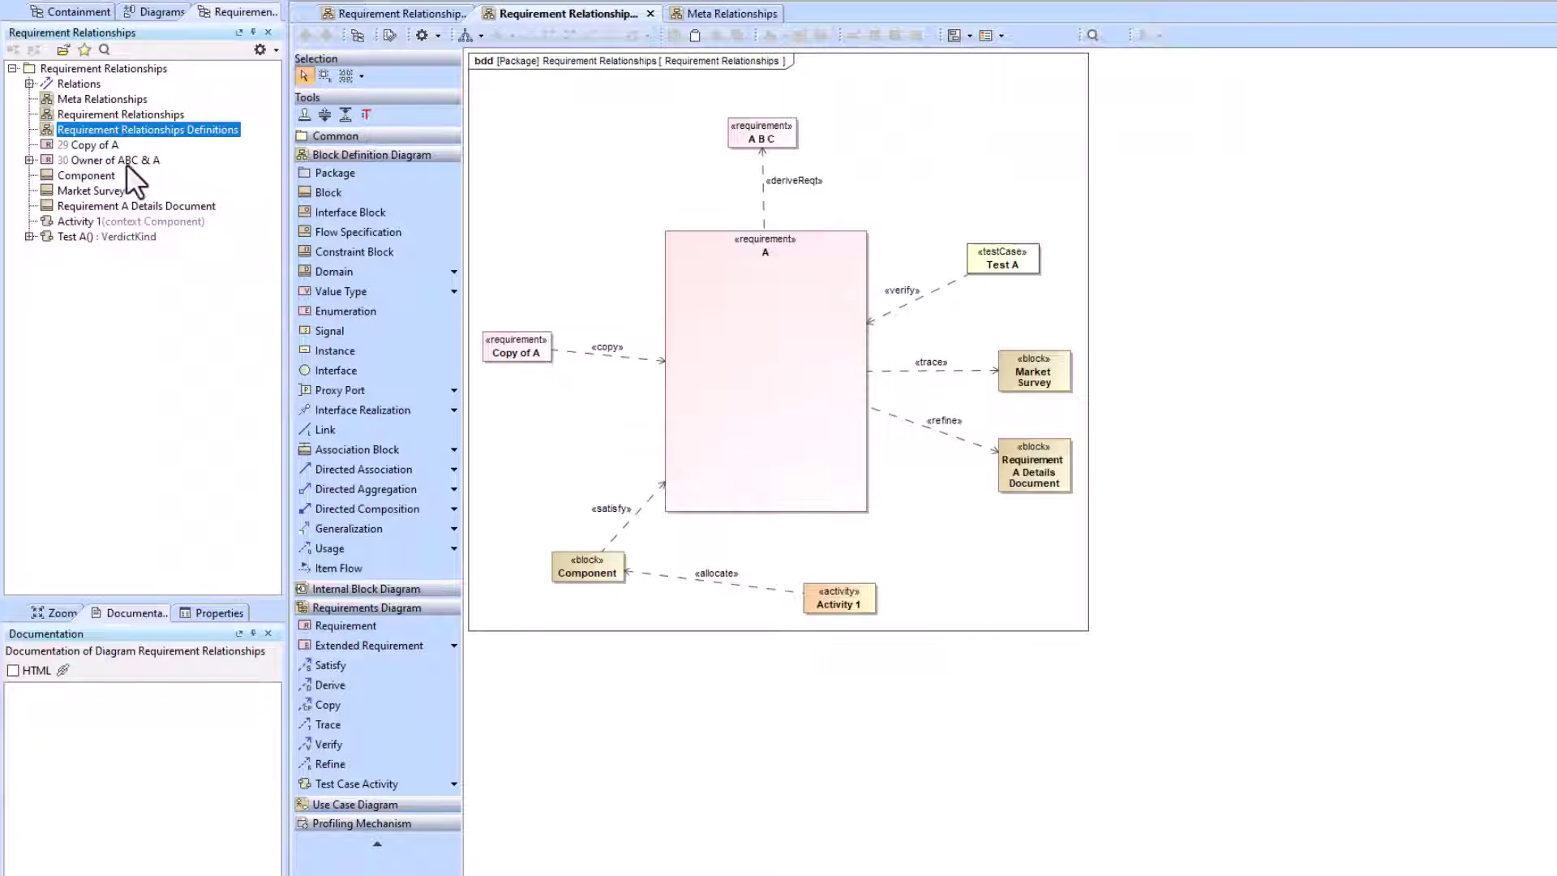
pyautogui.moveTo(105, 162); pyautogui.dragTo(573, 150)
pyautogui.keyDown('shift'); pyautogui.click(707, 268); pyautogui.keyUp('shift')
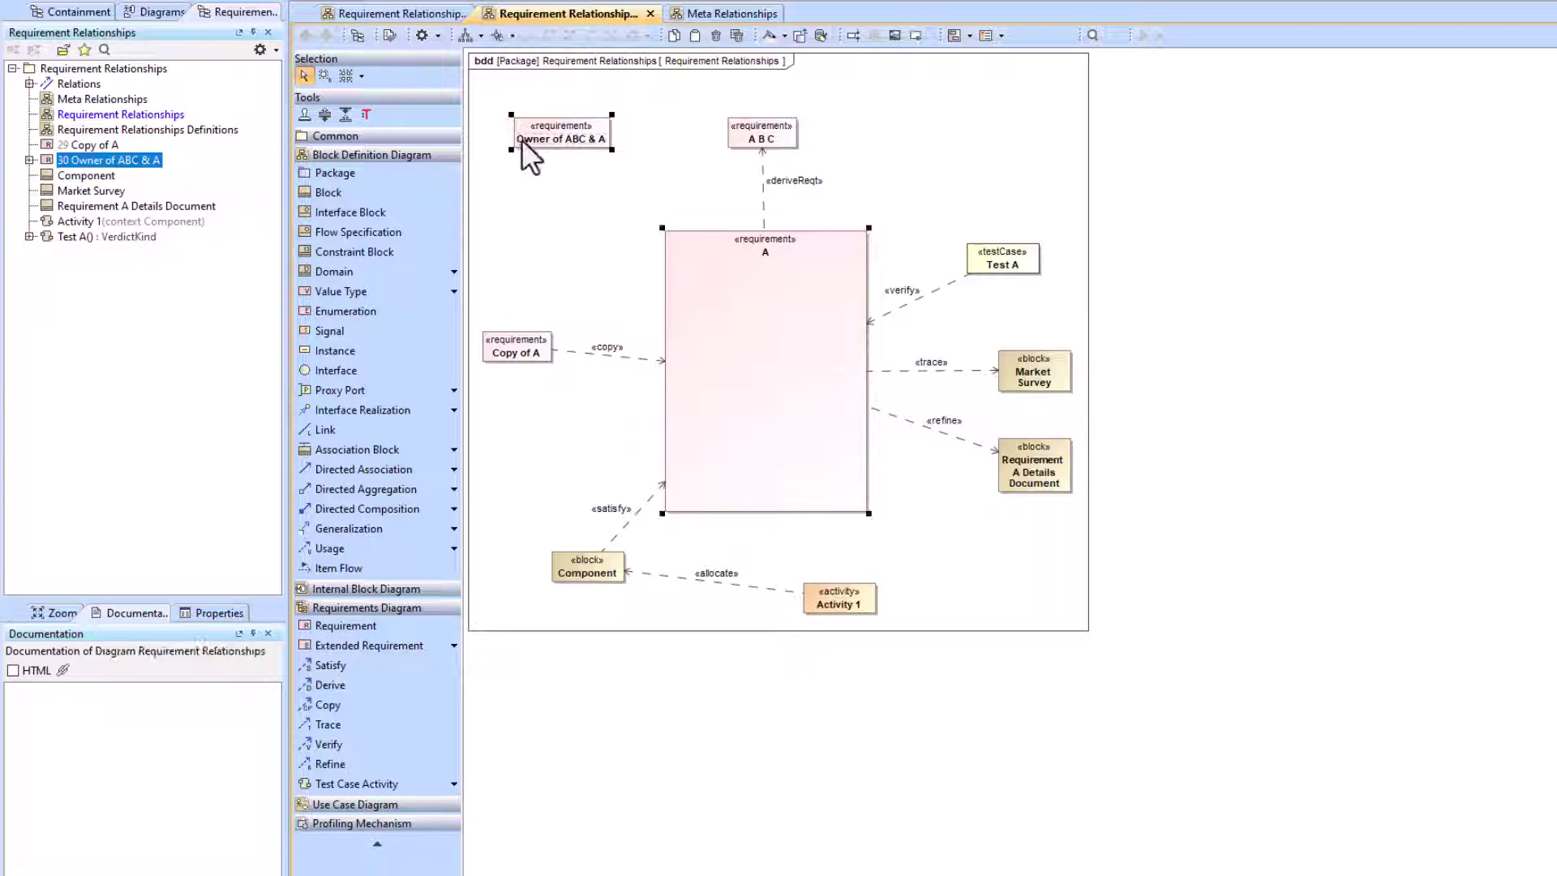
pyautogui.rightClick(562, 130)
pyautogui.moveTo(649, 246)
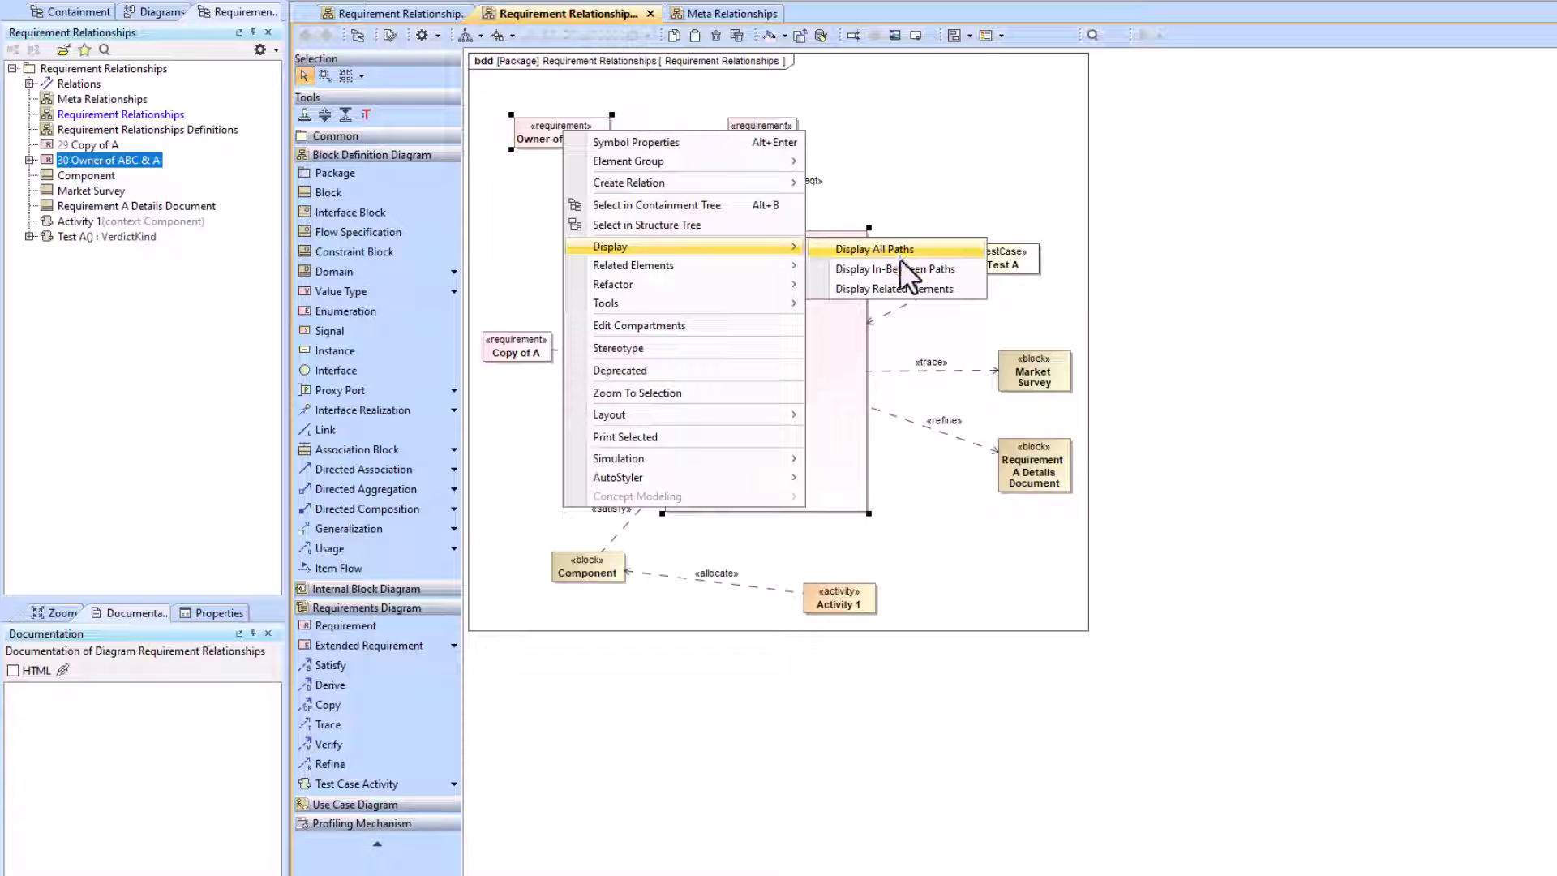
pyautogui.click(899, 269)
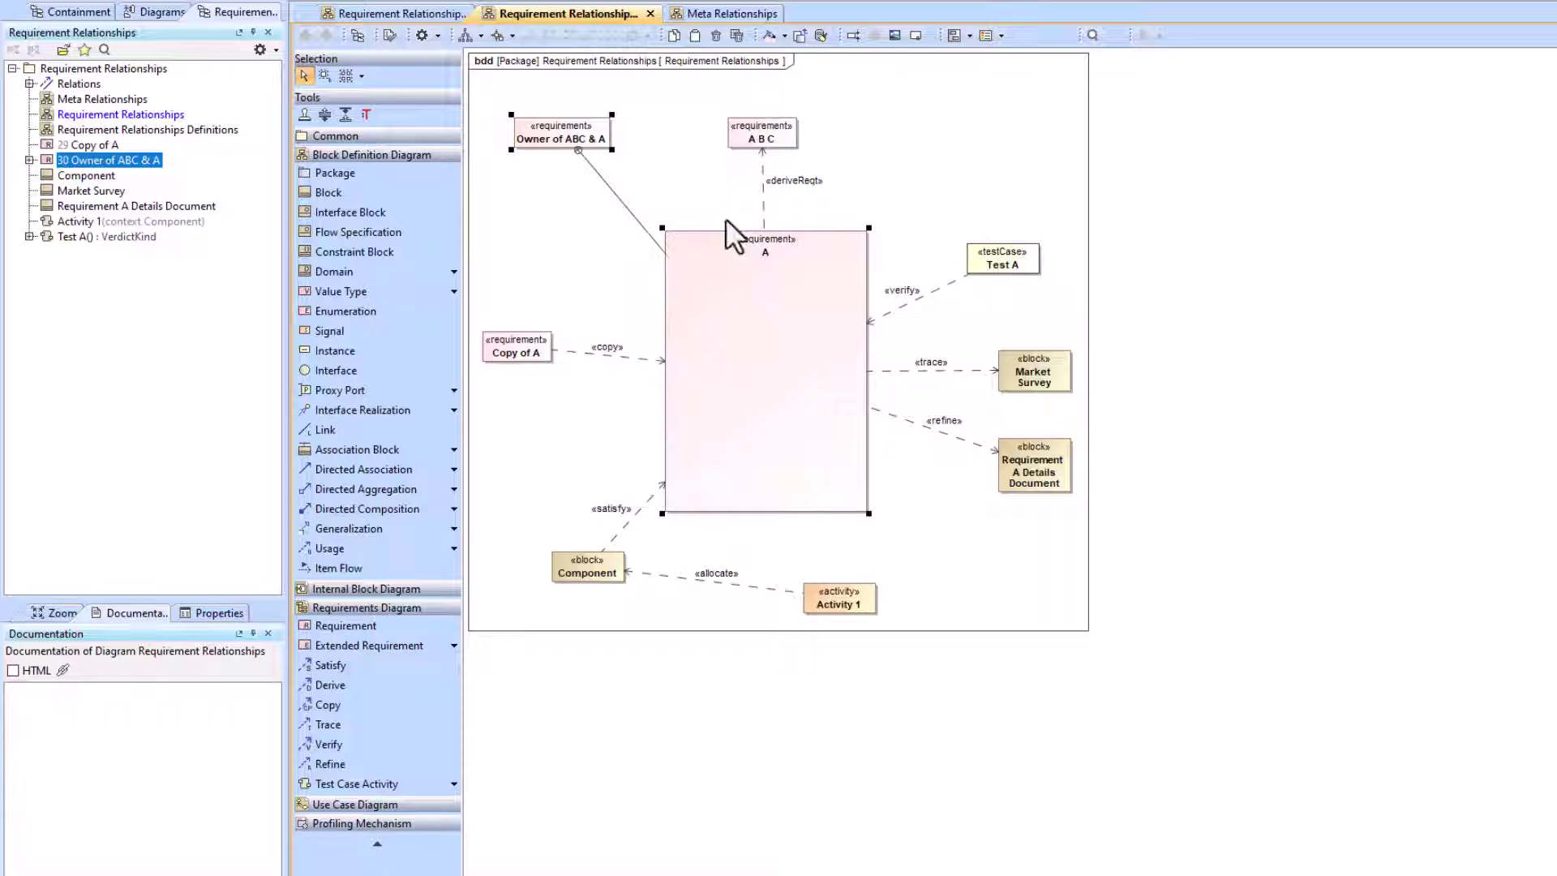
pyautogui.click(591, 166)
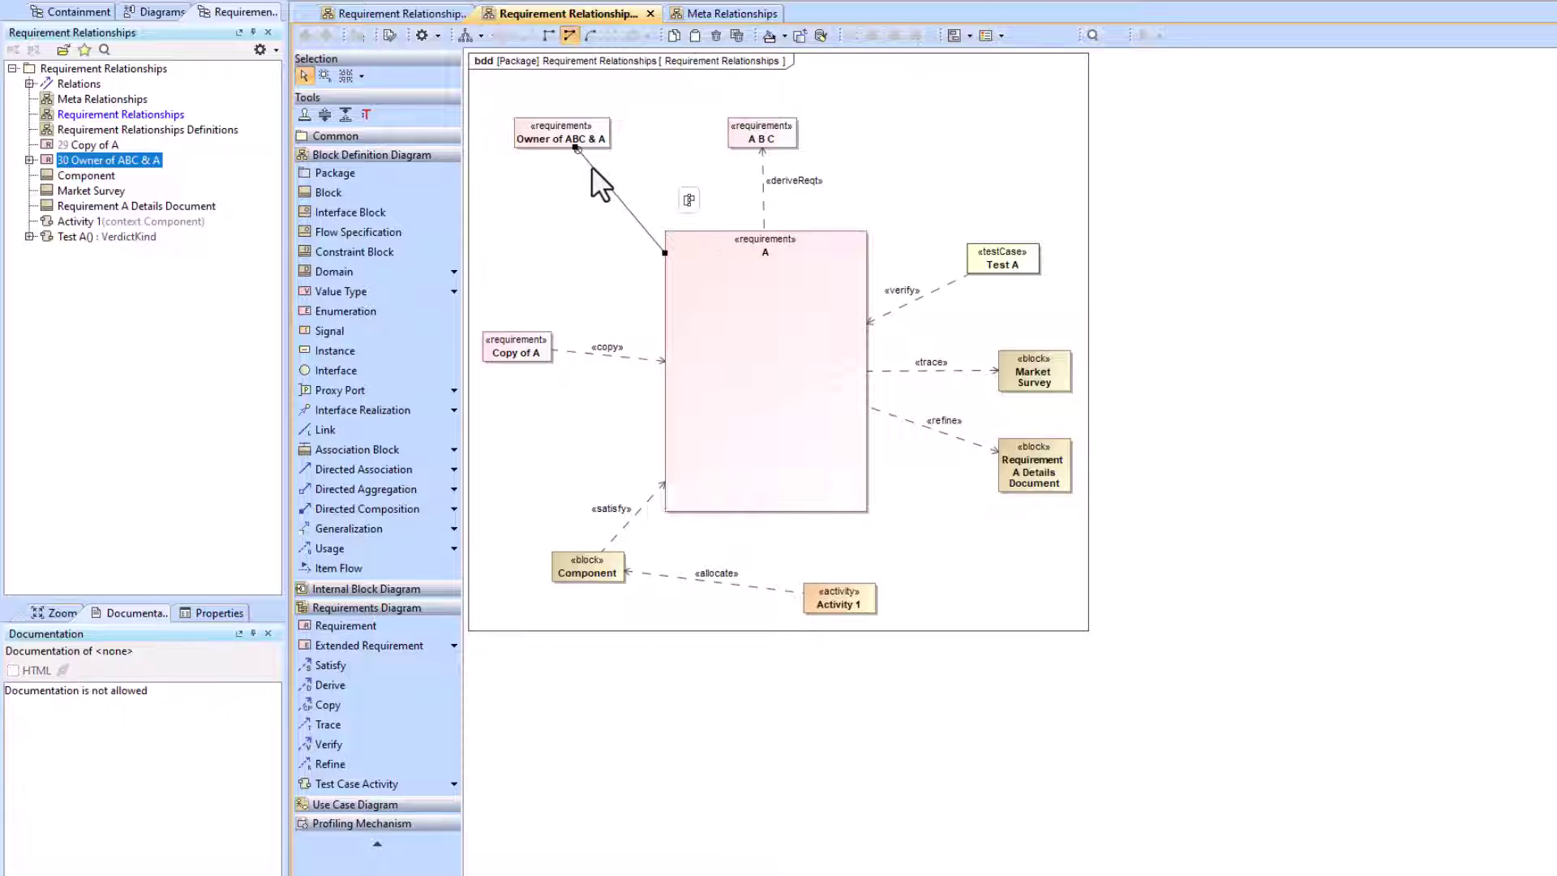
pyautogui.click(416, 9)
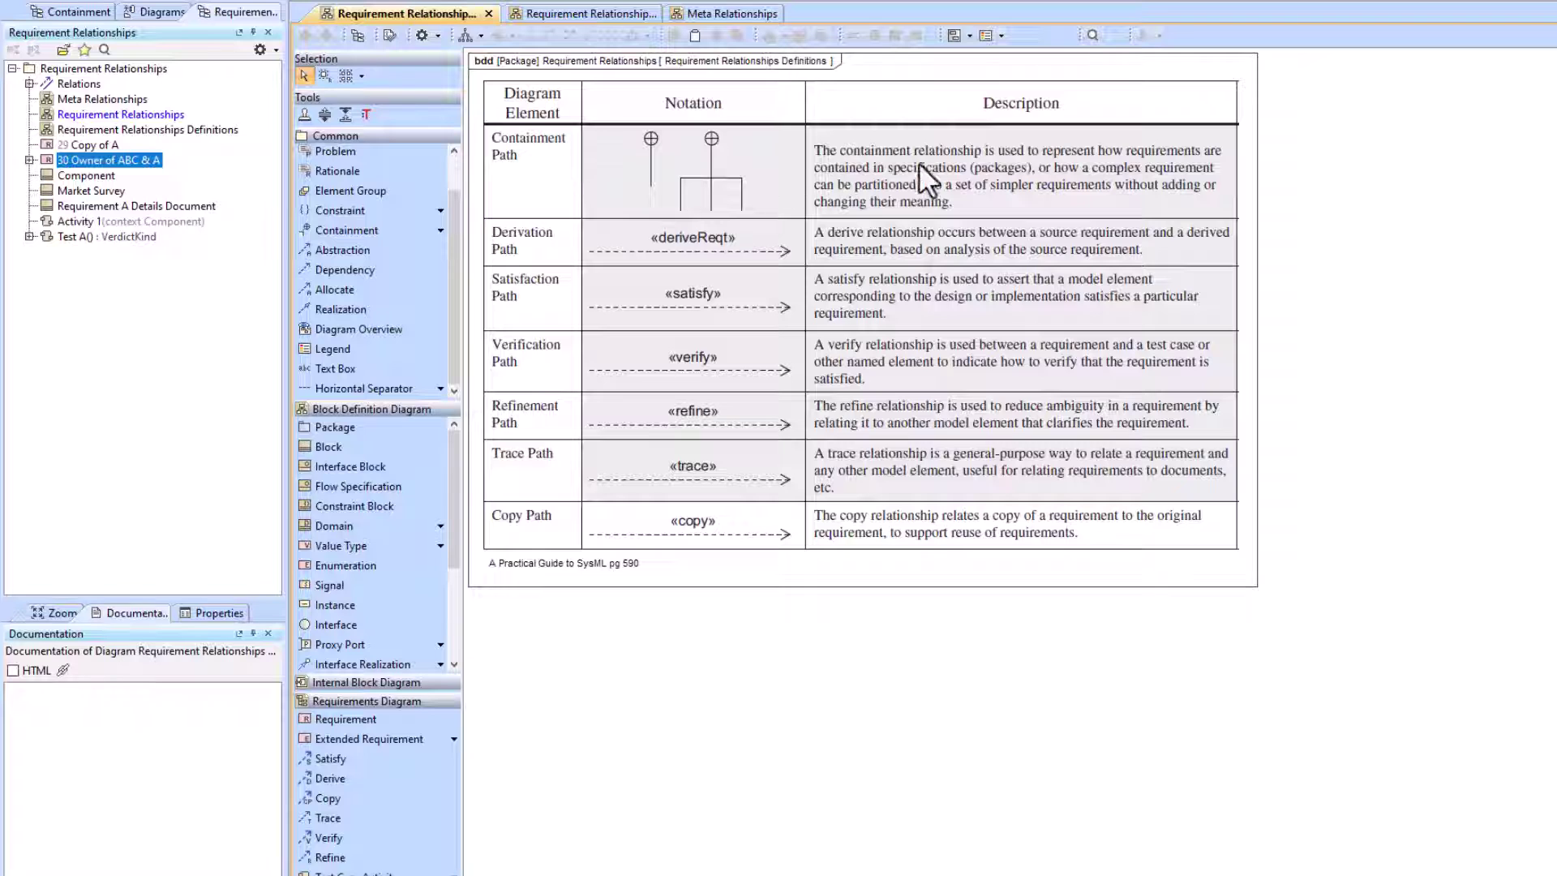
# Expand Owner of ABC & A in the tree, move 30.2 A to the root, then undo the move
pyautogui.click(572, 14)
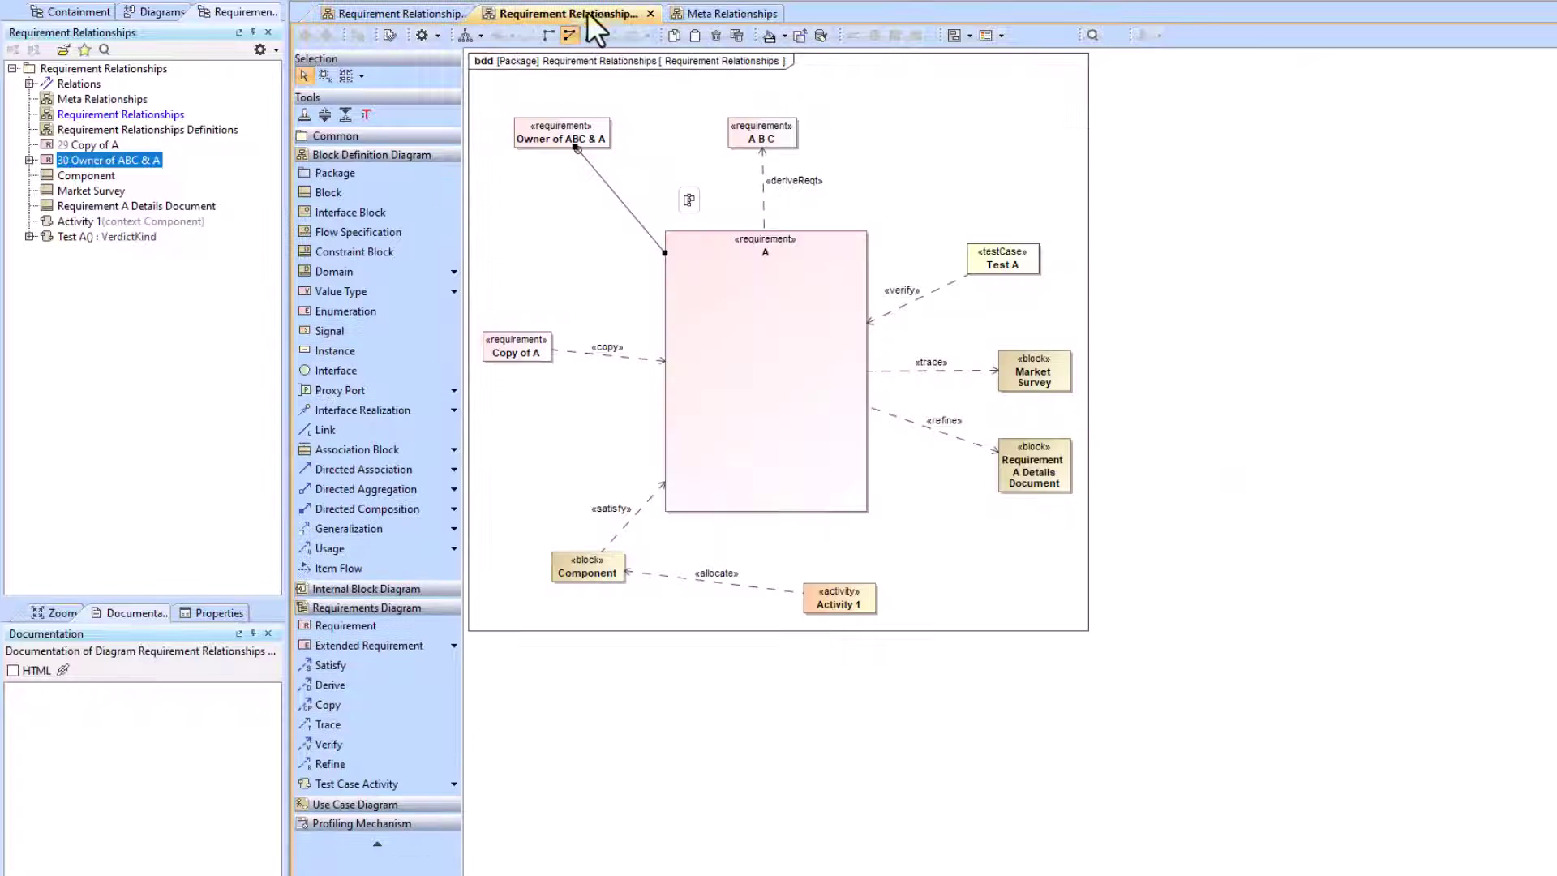
pyautogui.click(29, 160)
pyautogui.click(90, 188)
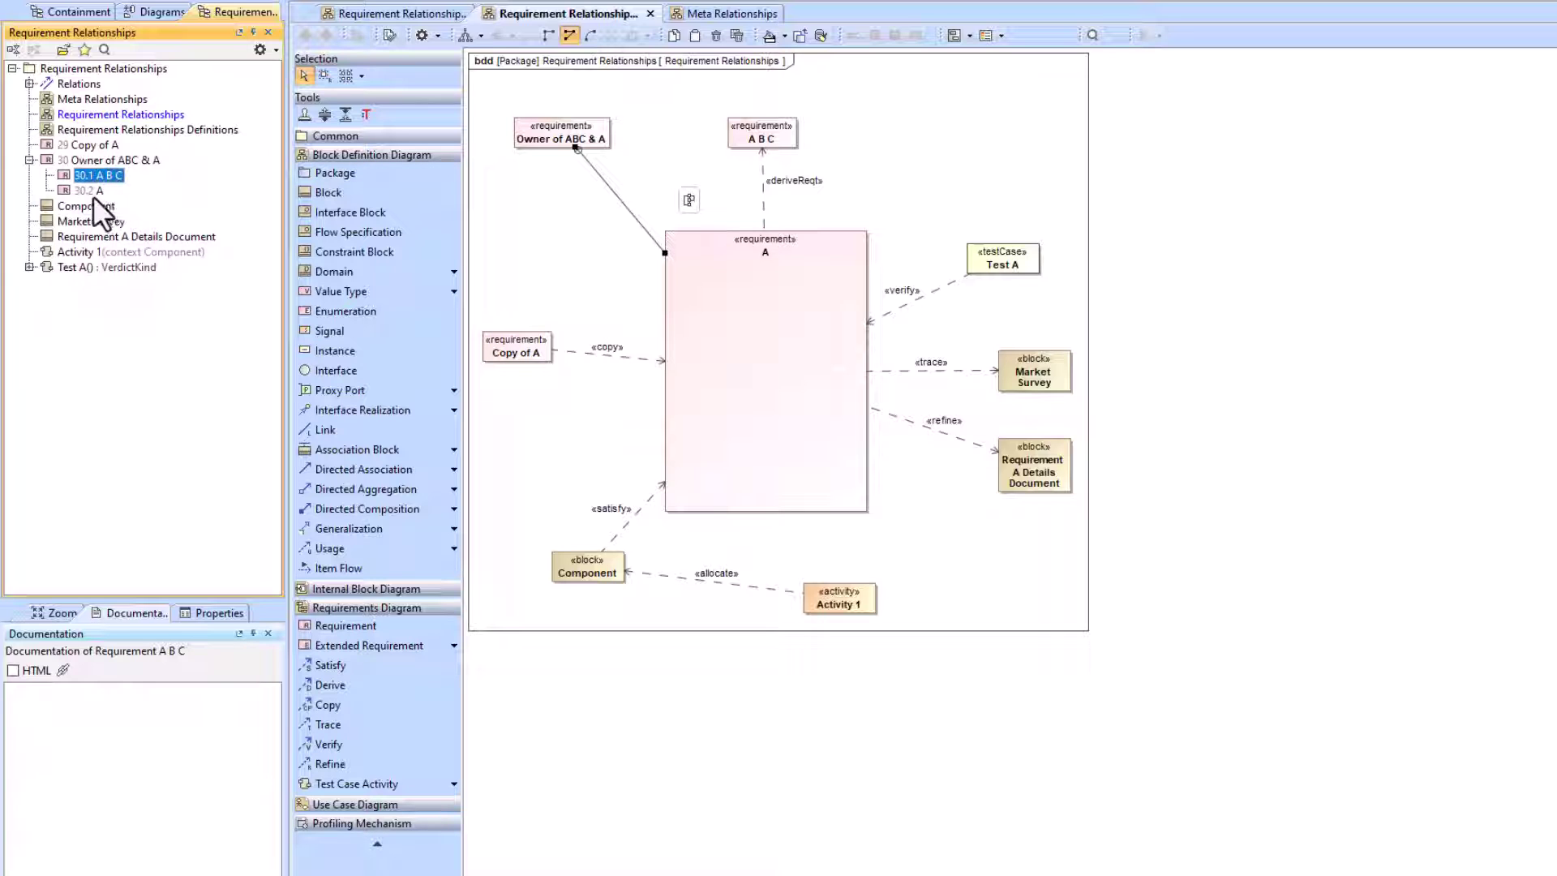
pyautogui.click(85, 190)
pyautogui.moveTo(86, 192); pyautogui.dragTo(68, 72)
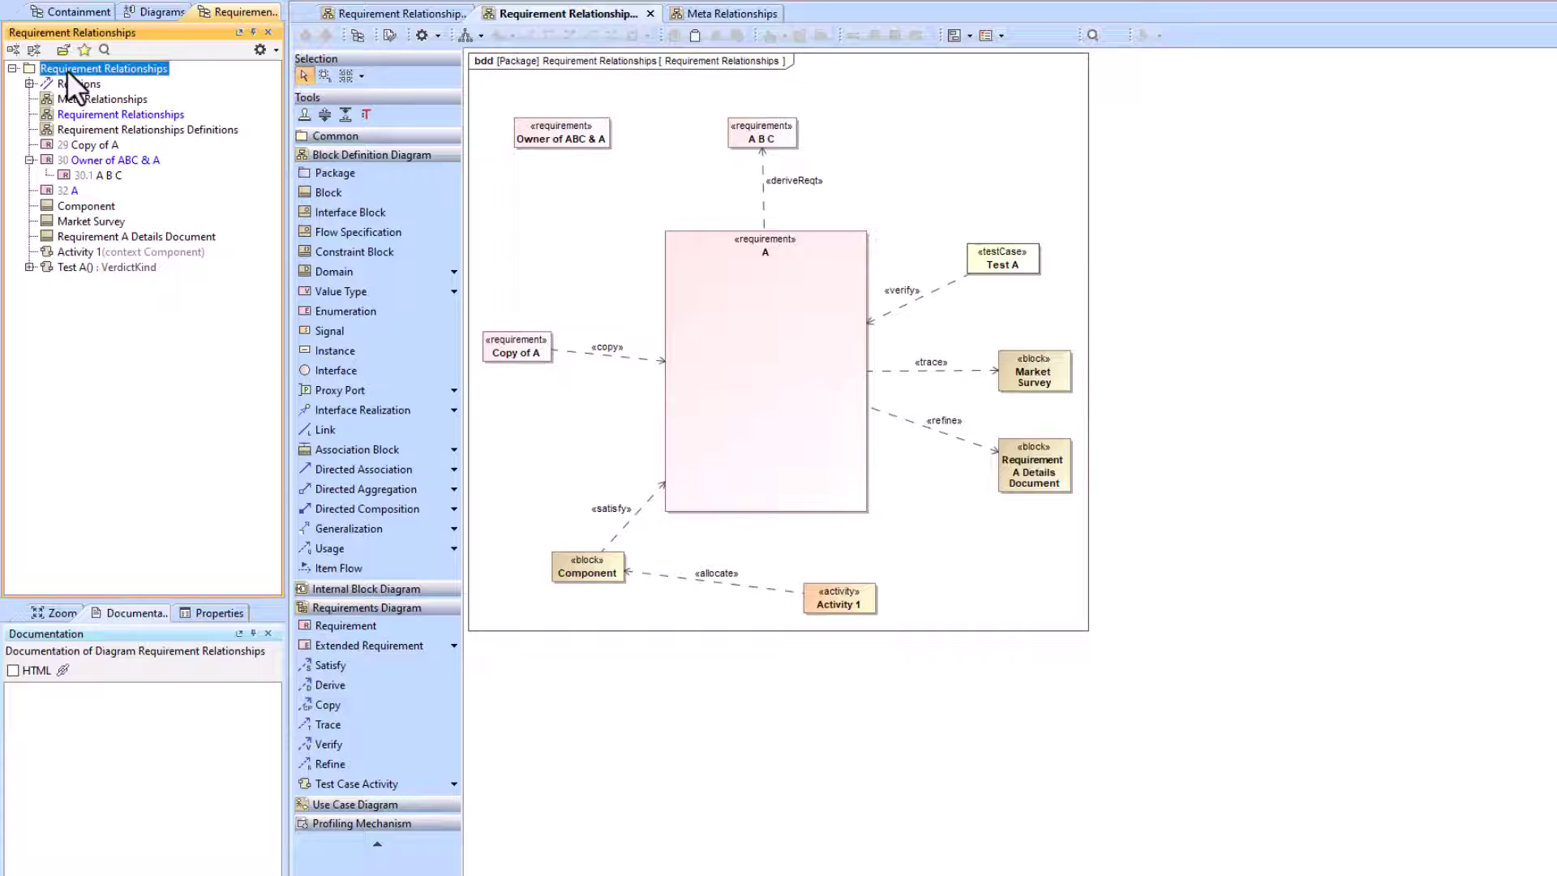
pyautogui.hotkey('ctrl', 'z')
pyautogui.click(71, 188)
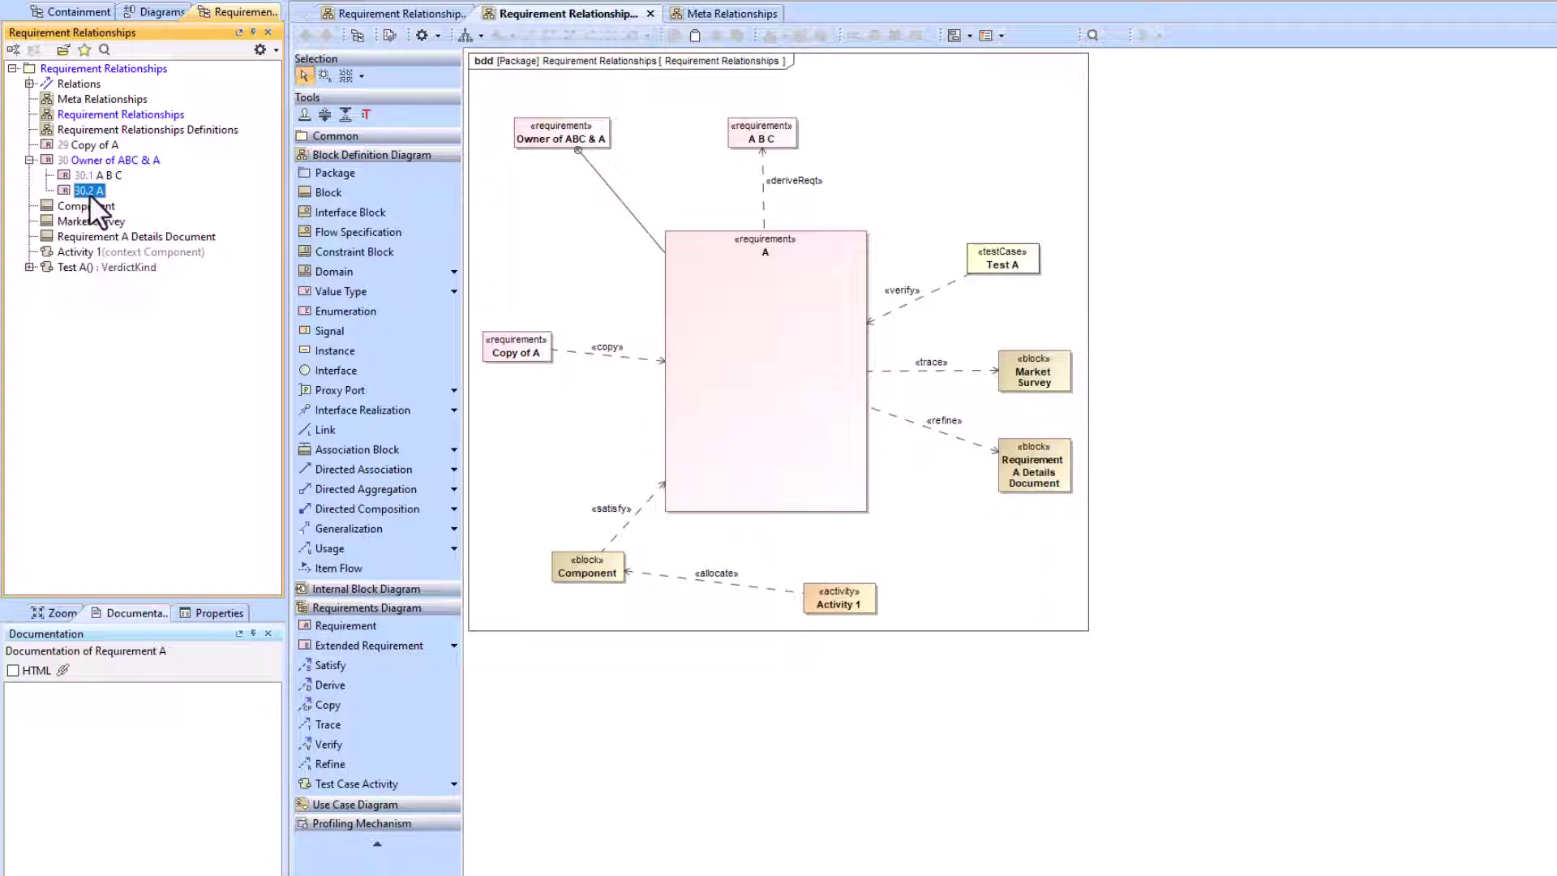
# Review the Nested Classifier property in the Owner of ABC & A specification, then close it
pyautogui.doubleClick(96, 159)
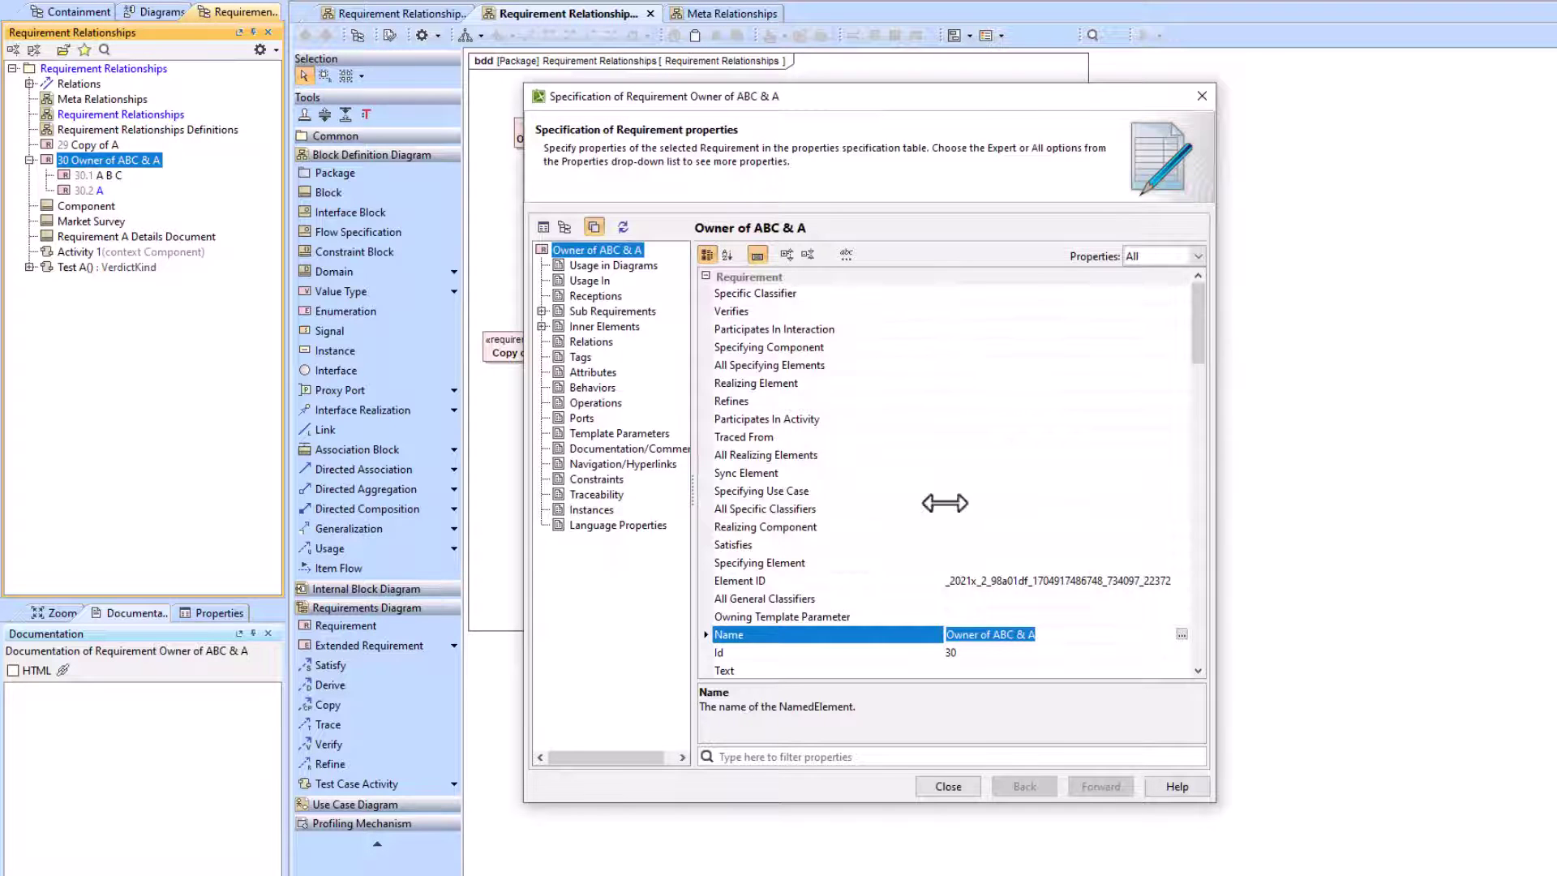
pyautogui.scroll(-3, 952, 499)
pyautogui.scroll(-1, 952, 499)
pyautogui.click(805, 483)
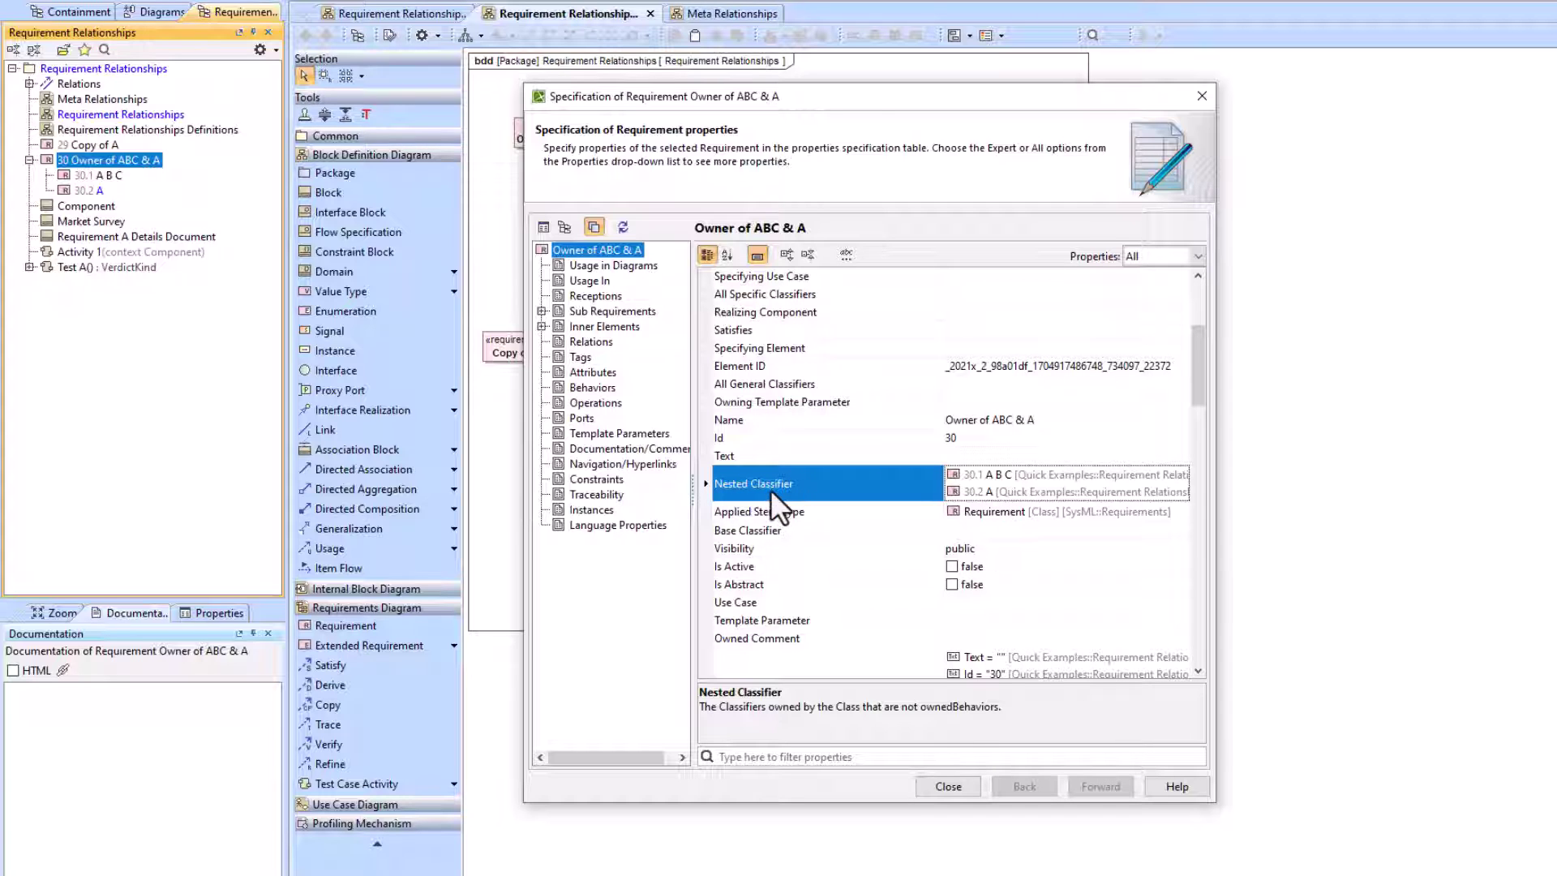
pyautogui.click(946, 785)
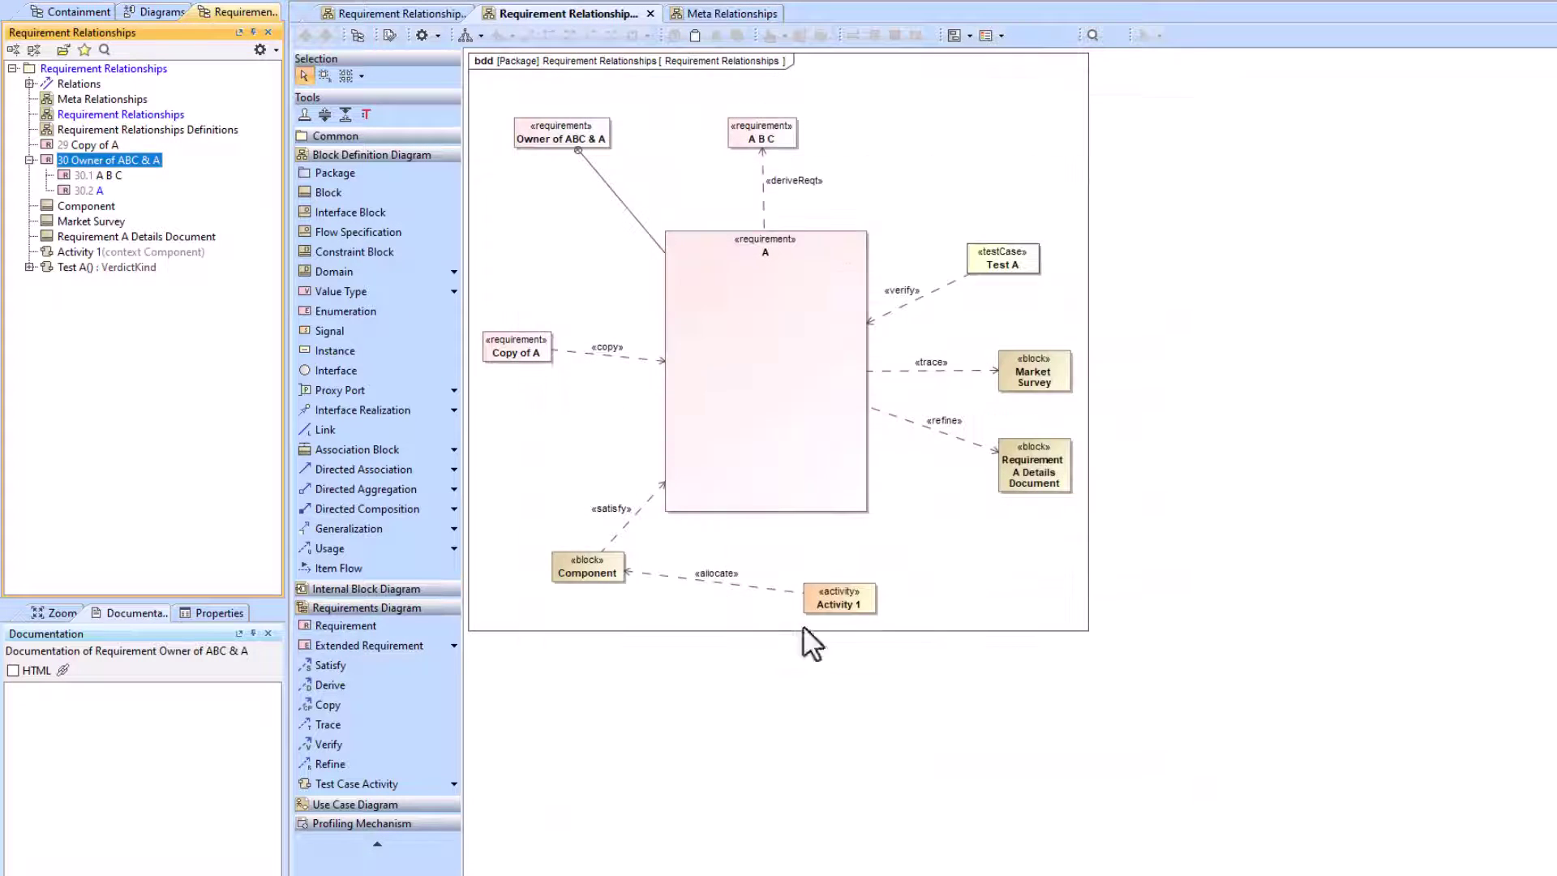
pyautogui.click(621, 210)
# Compare with the Definitions table, then inspect the verify, trace, refine, satisfy and copy links and requirement A
pyautogui.click(435, 11)
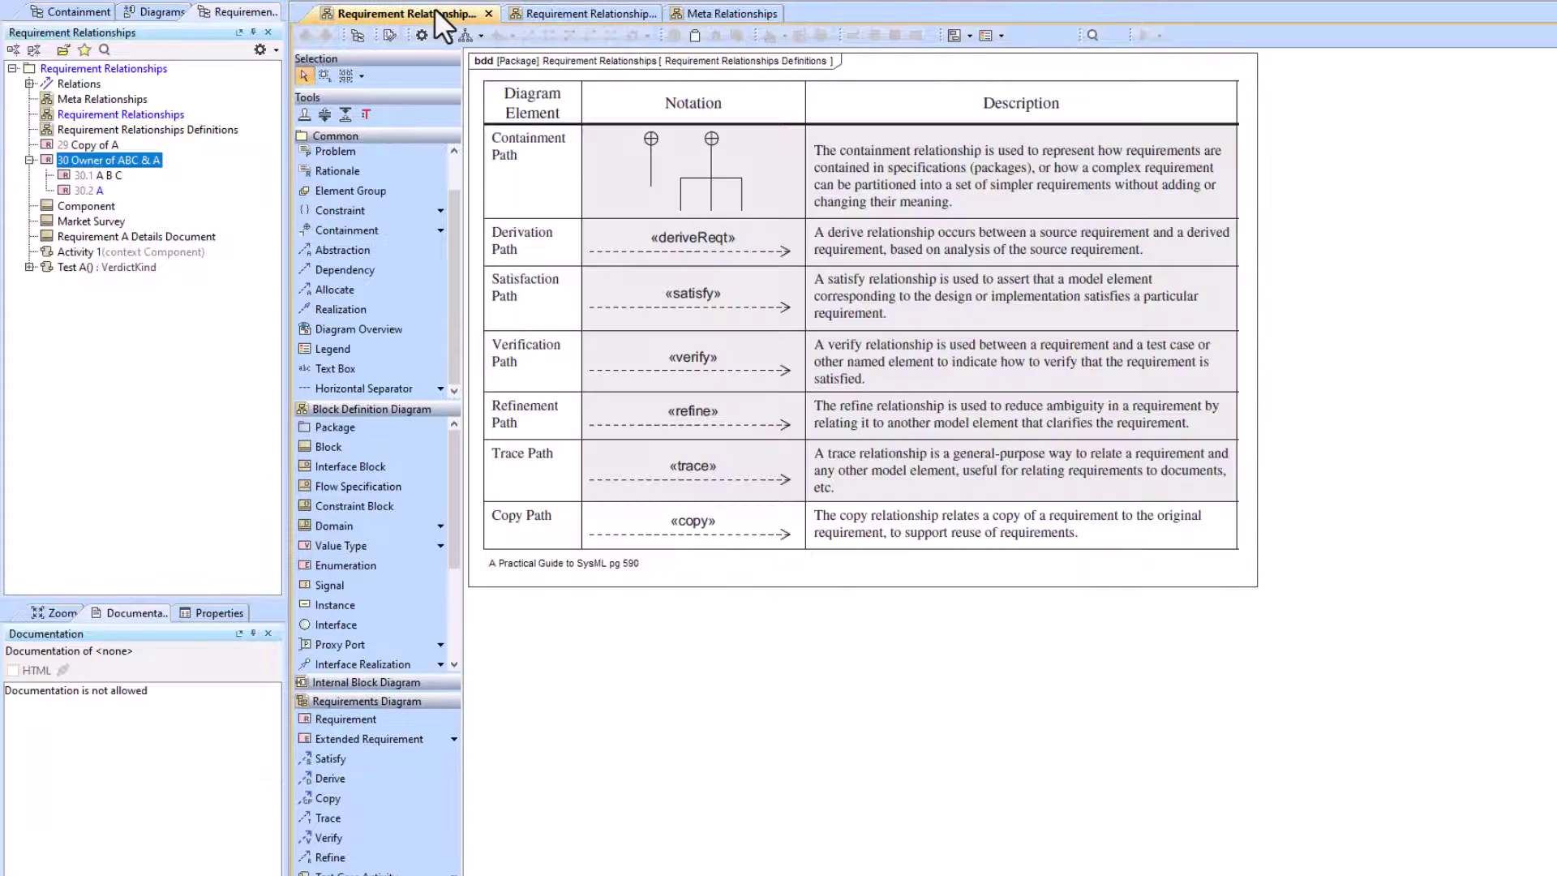
pyautogui.click(584, 13)
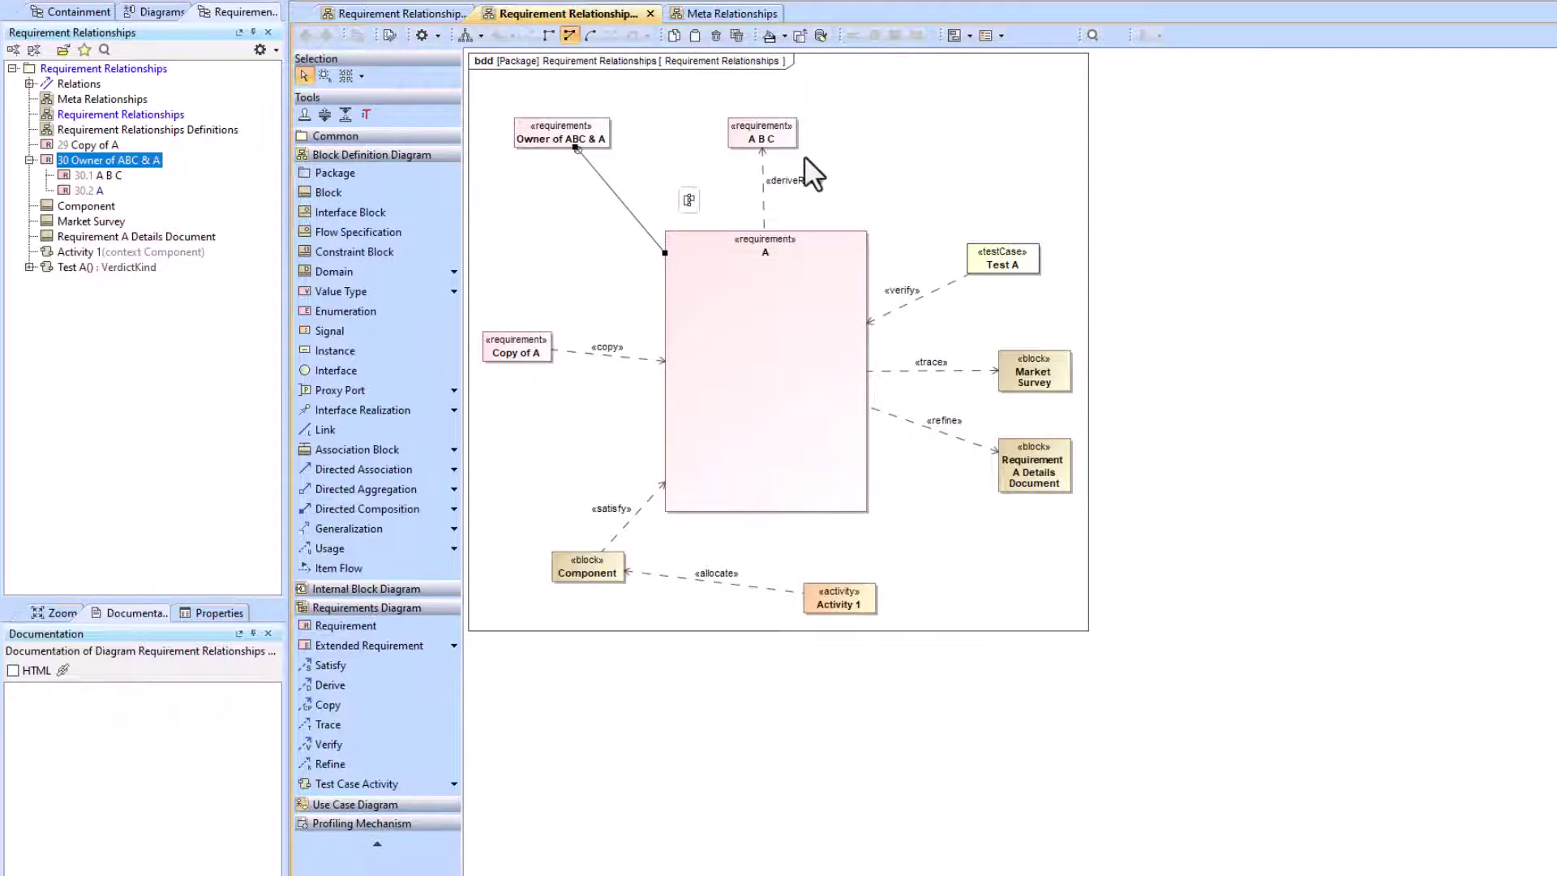
pyautogui.click(939, 290)
pyautogui.click(918, 372)
pyautogui.click(906, 418)
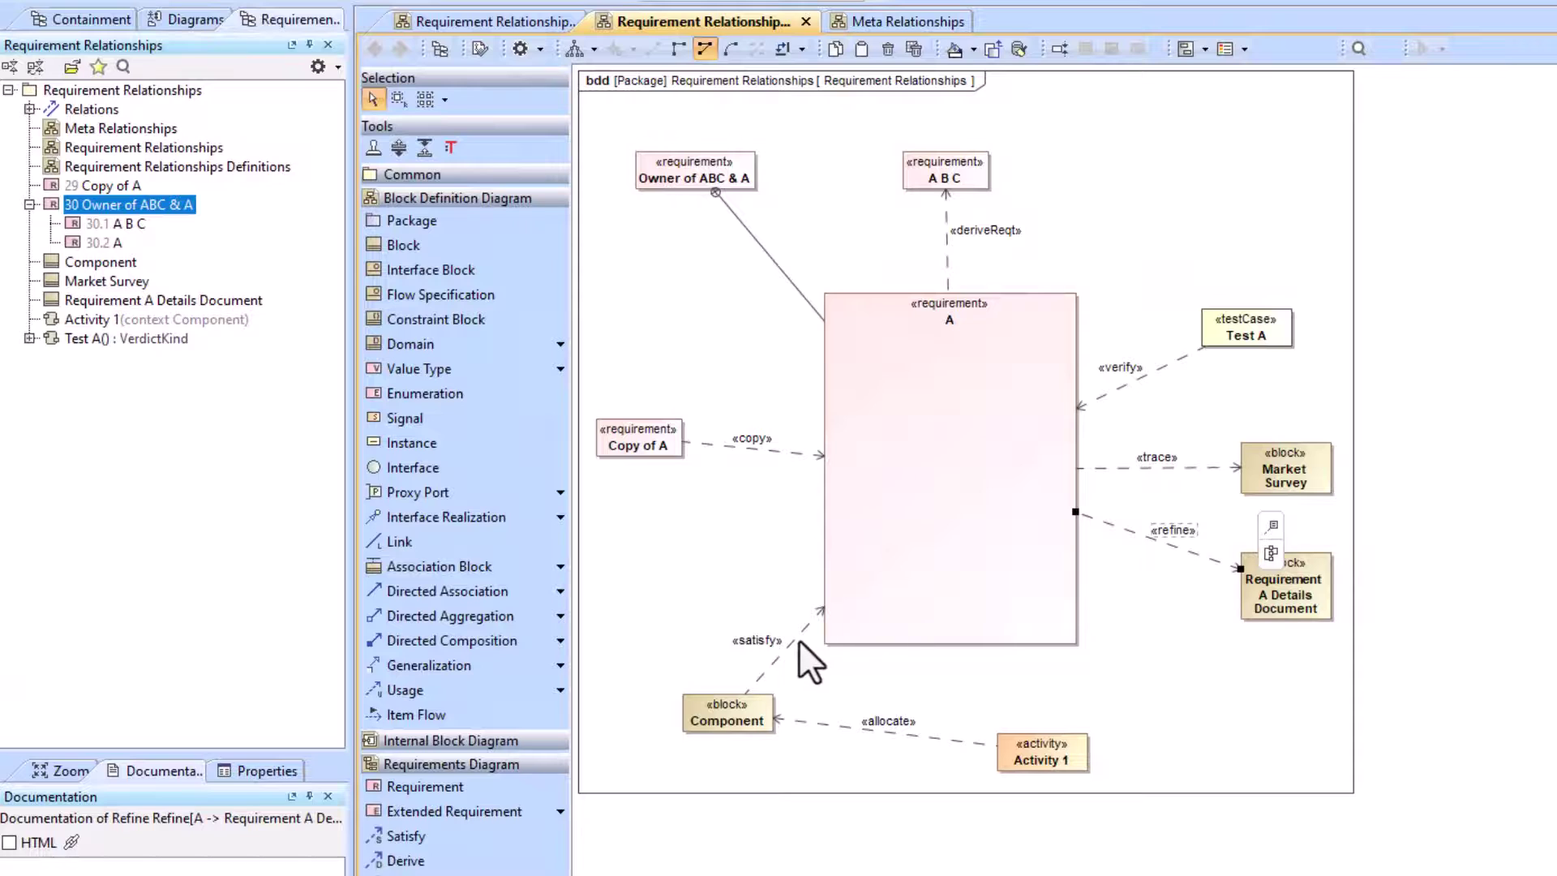
pyautogui.click(798, 641)
pyautogui.click(793, 454)
pyautogui.click(1010, 452)
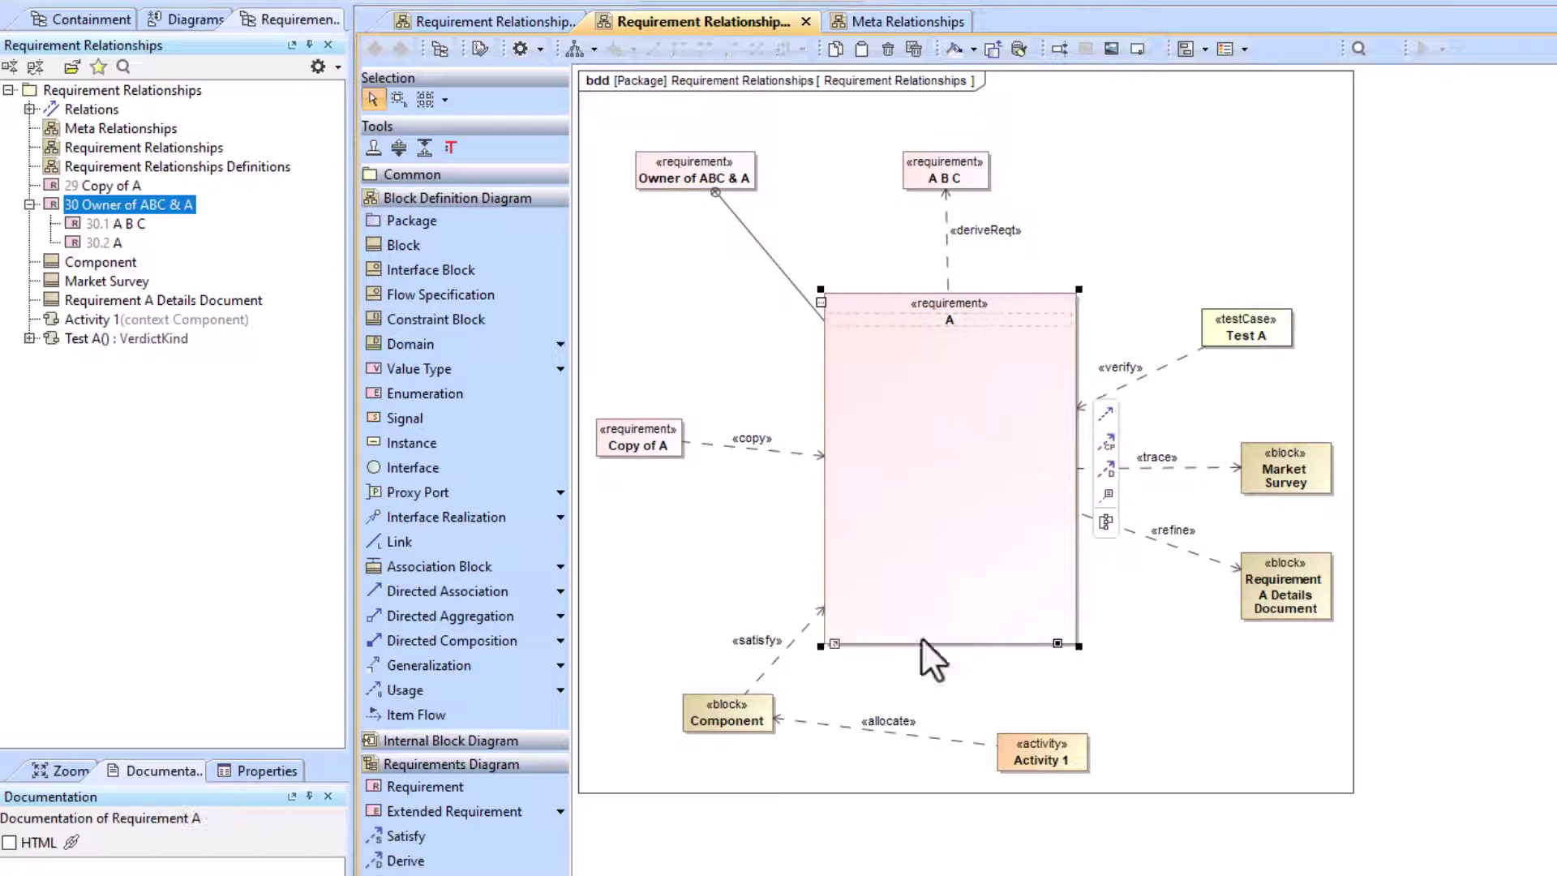
# Show requirement A's Element Properties compartments, keeping Allocated From and the other relationship lists selected
pyautogui.click(820, 303)
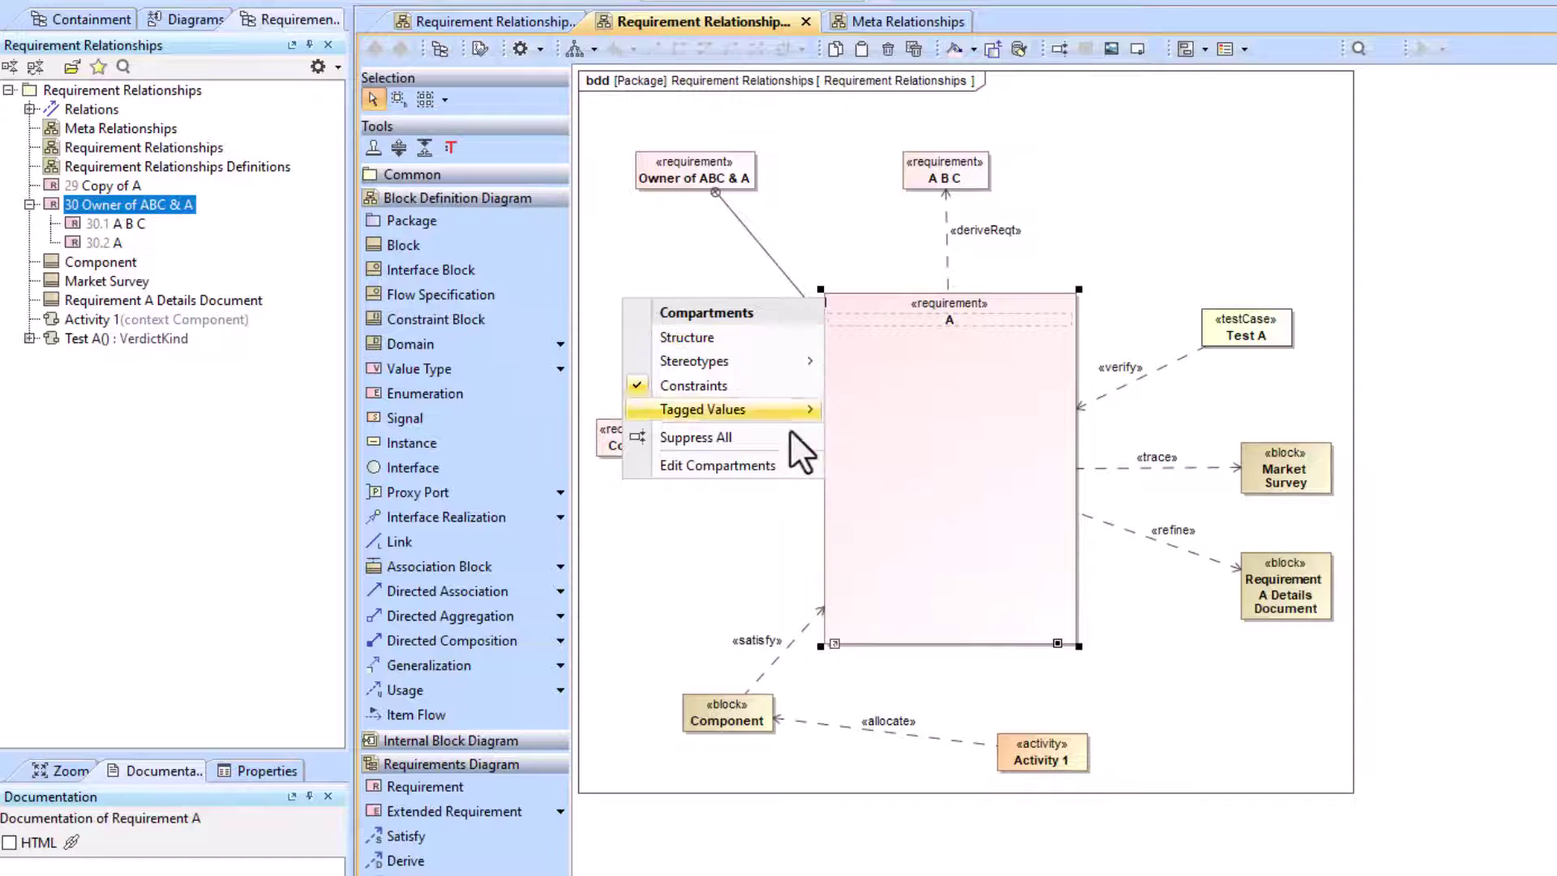
pyautogui.click(765, 465)
pyautogui.click(1070, 542)
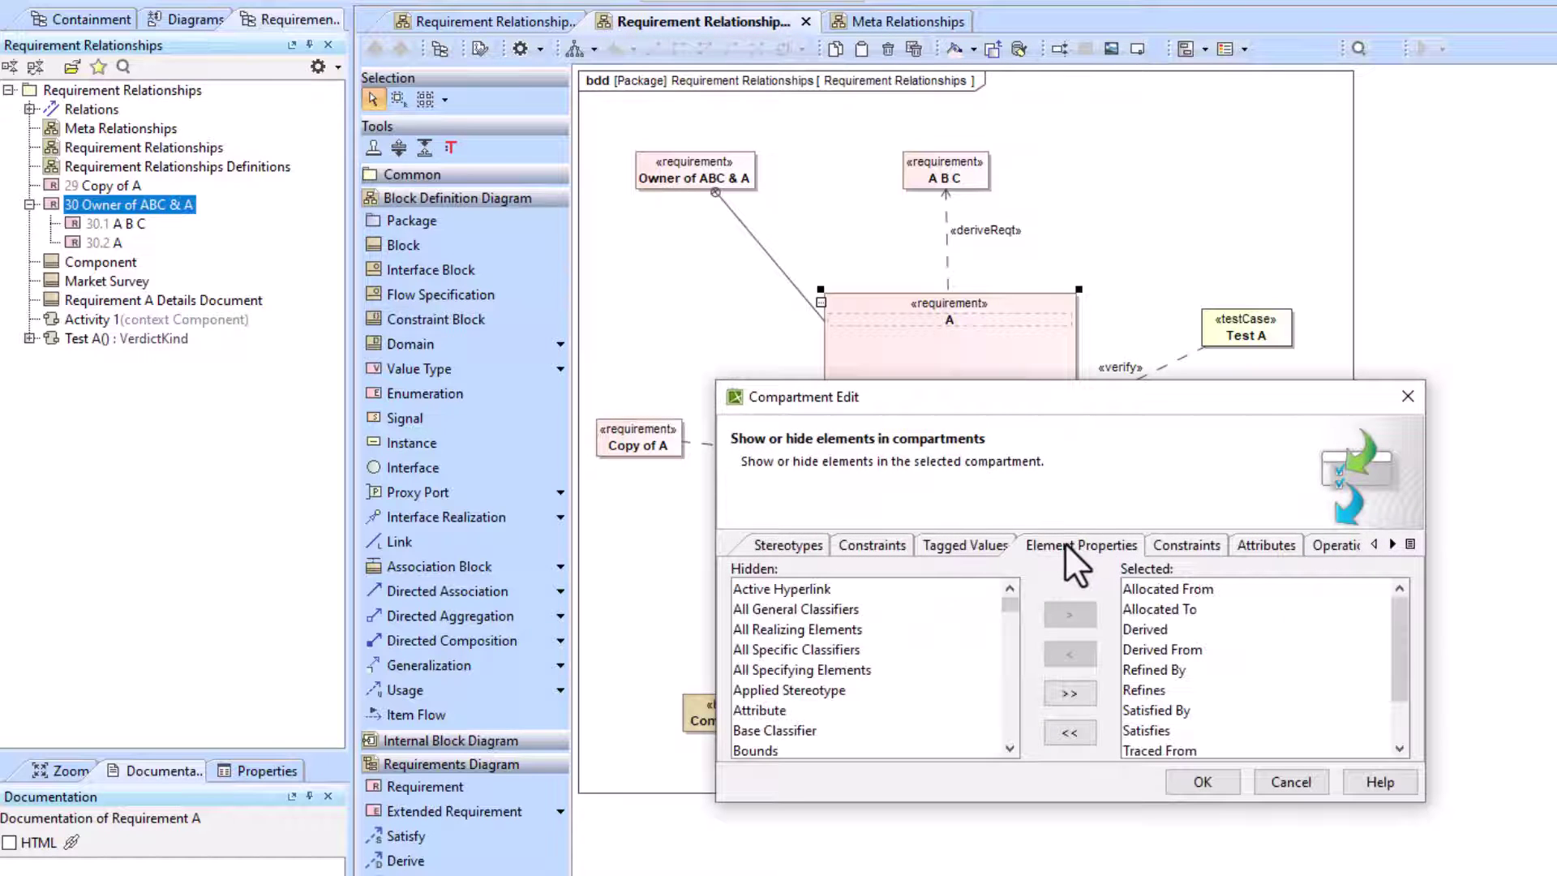
pyautogui.moveTo(1403, 635)
pyautogui.mouseDown()
pyautogui.moveTo(1403, 668)
pyautogui.moveTo(1403, 622)
pyautogui.mouseUp()
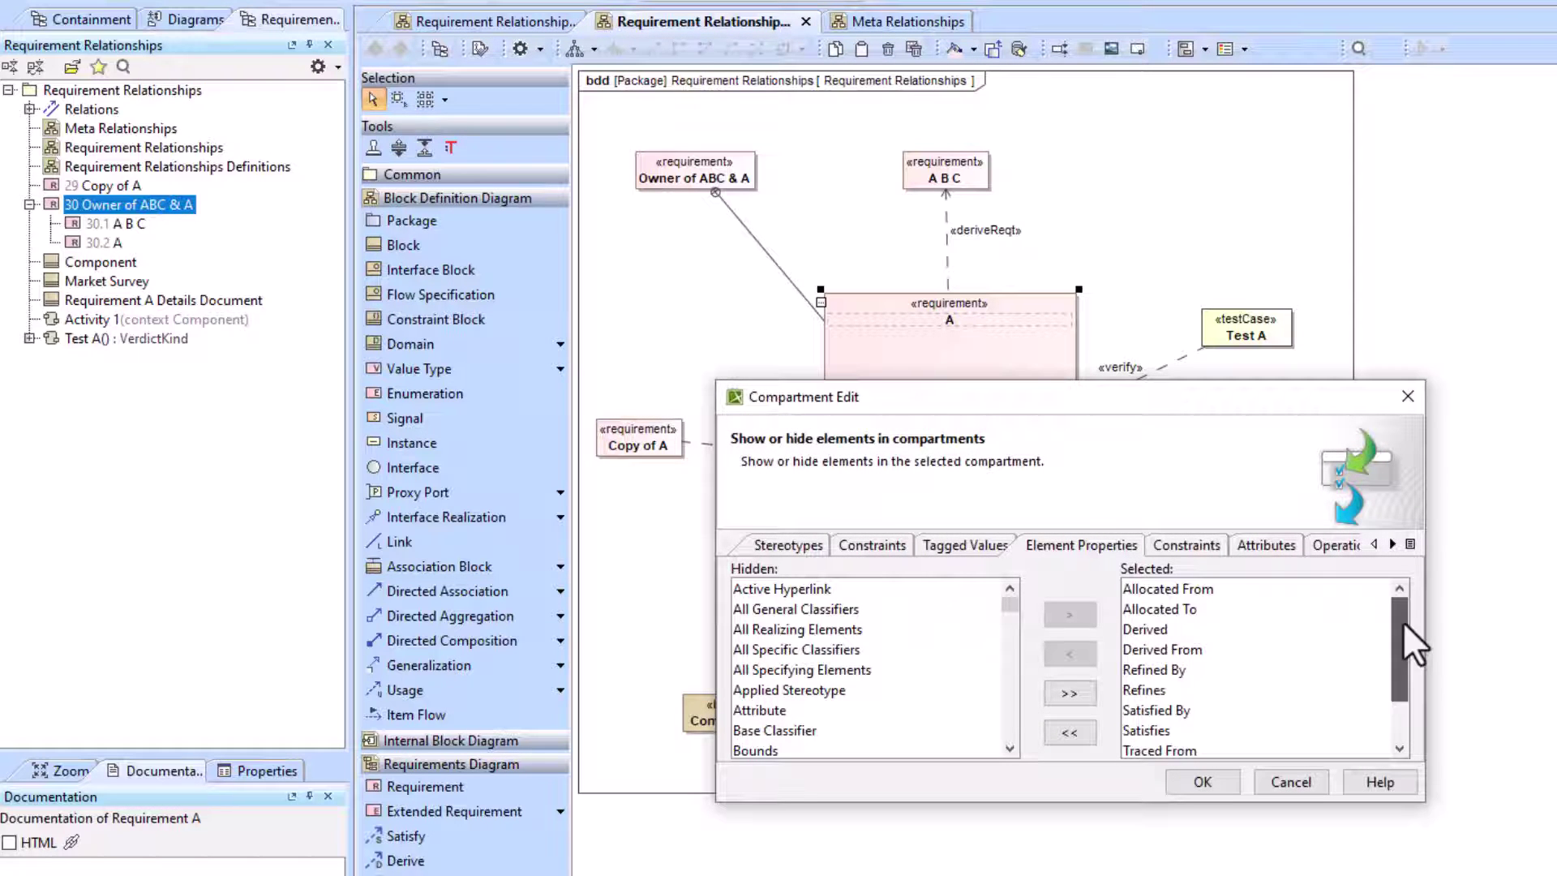
pyautogui.click(1163, 590)
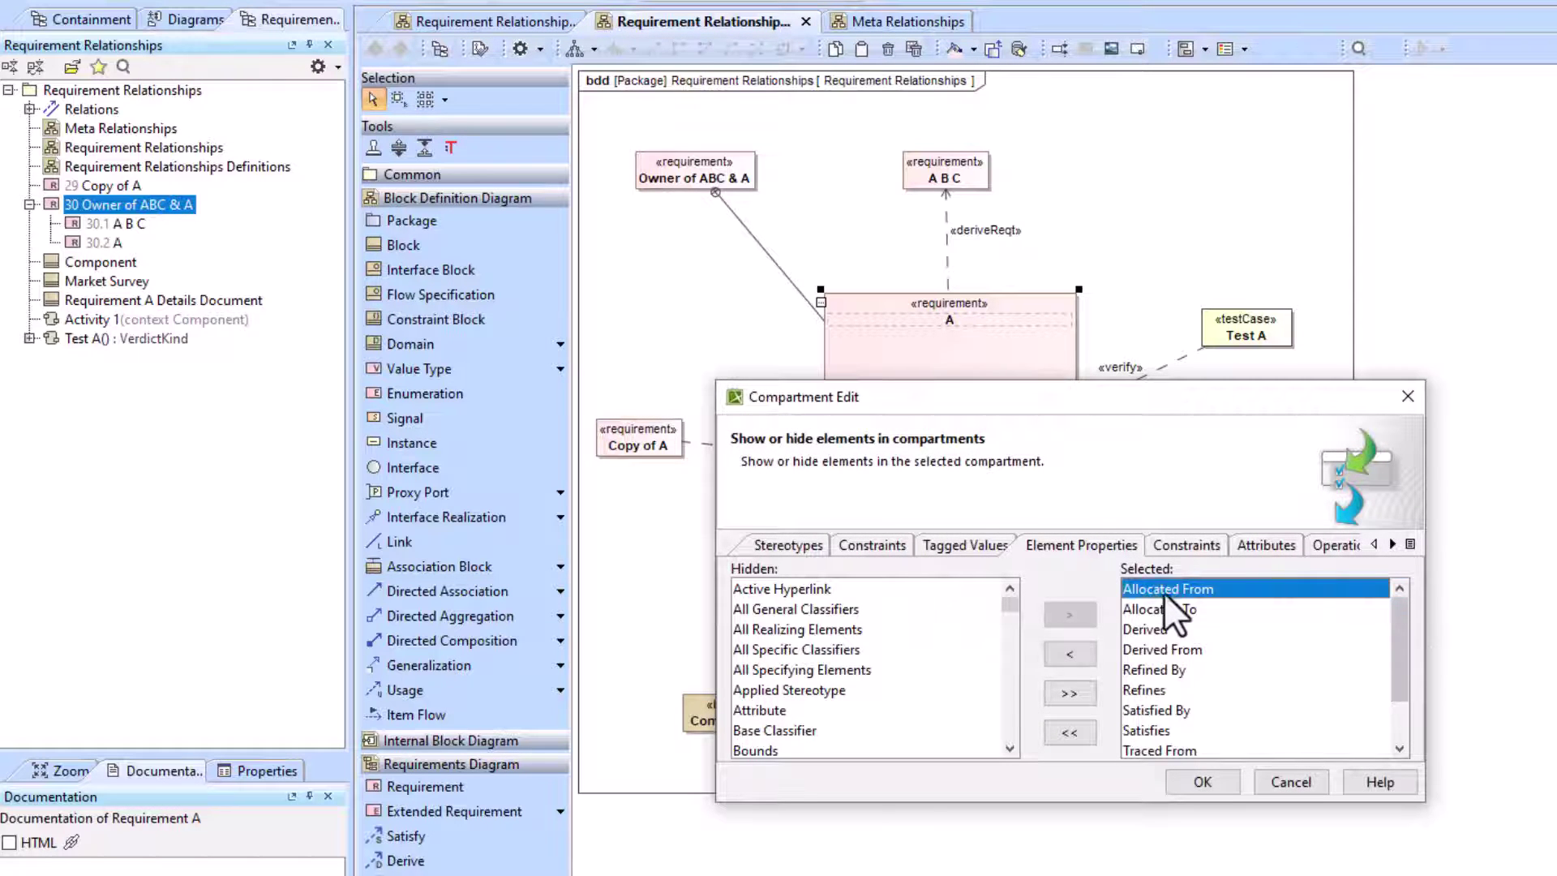
pyautogui.click(1059, 655)
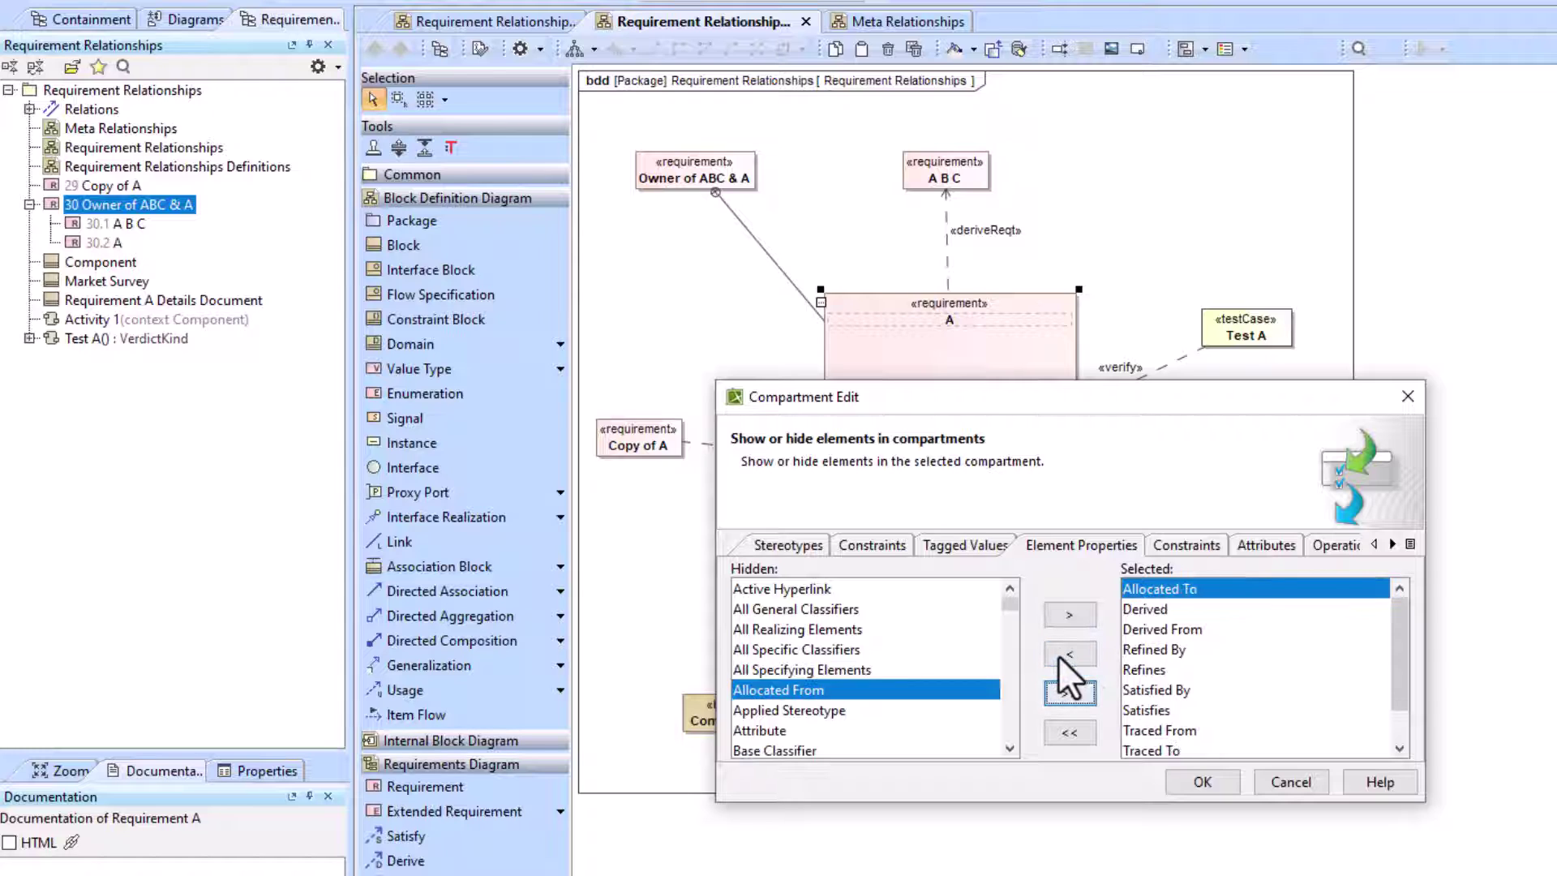
pyautogui.click(1069, 615)
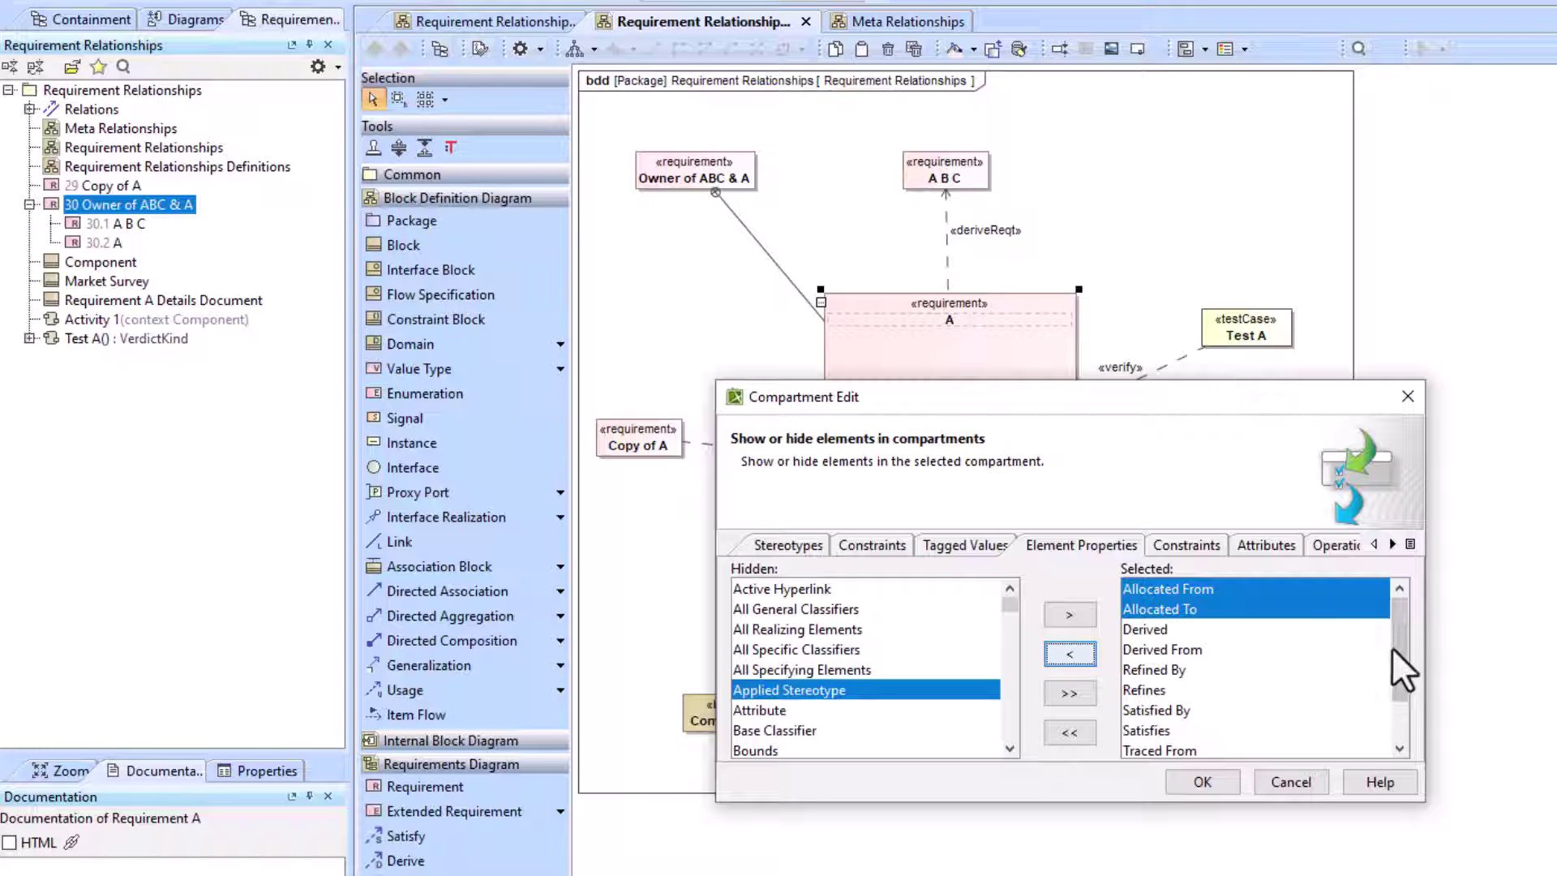
pyautogui.moveTo(1392, 647); pyautogui.dragTo(1395, 692)
pyautogui.moveTo(1127, 803); pyautogui.dragTo(1127, 875)
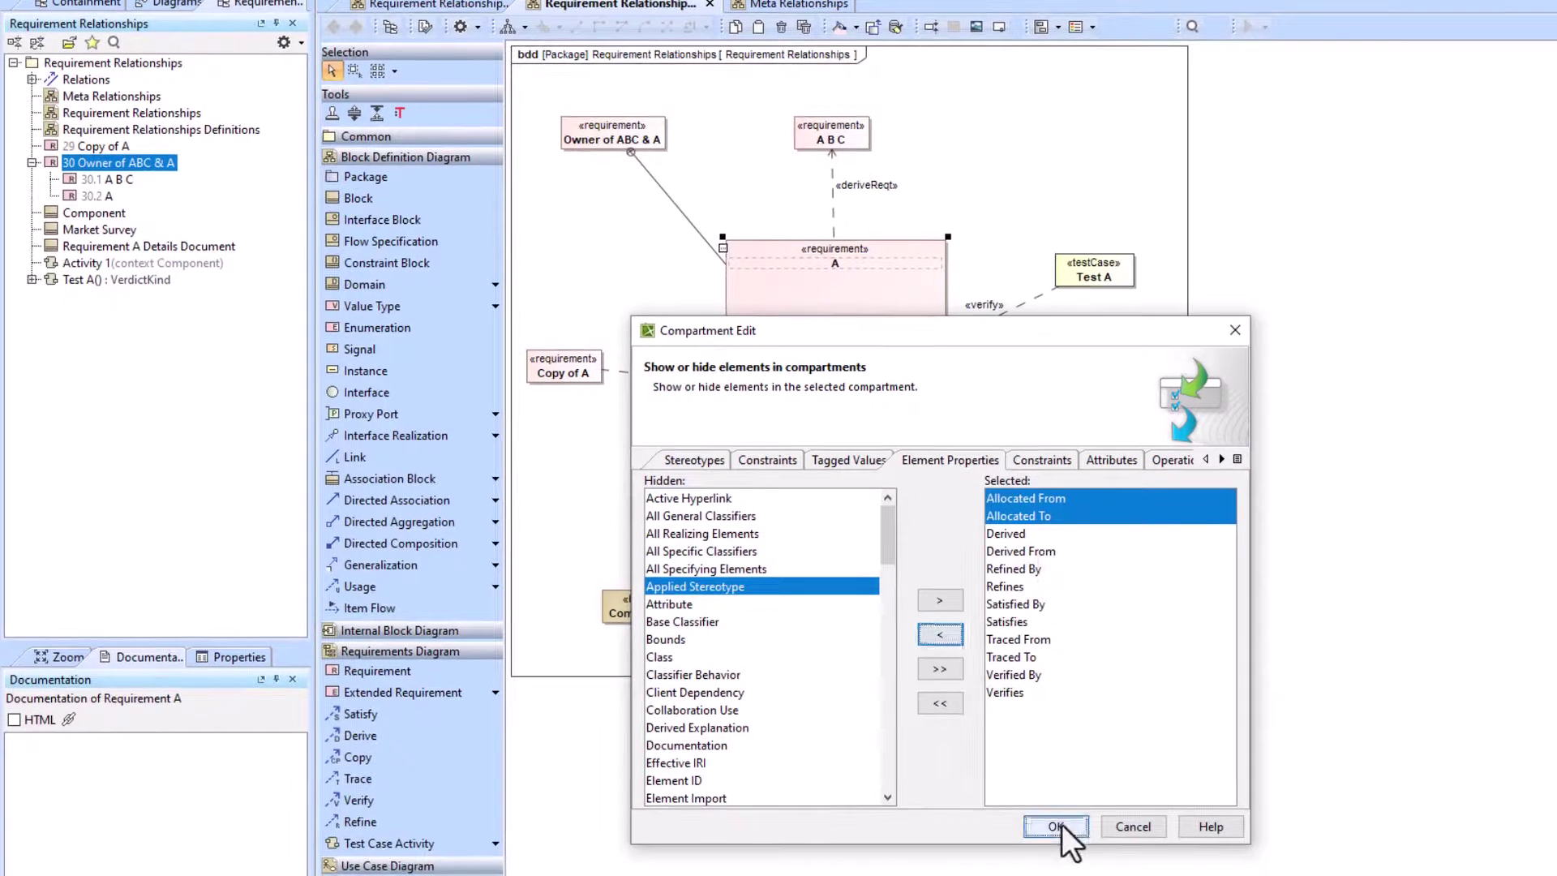
pyautogui.click(1056, 826)
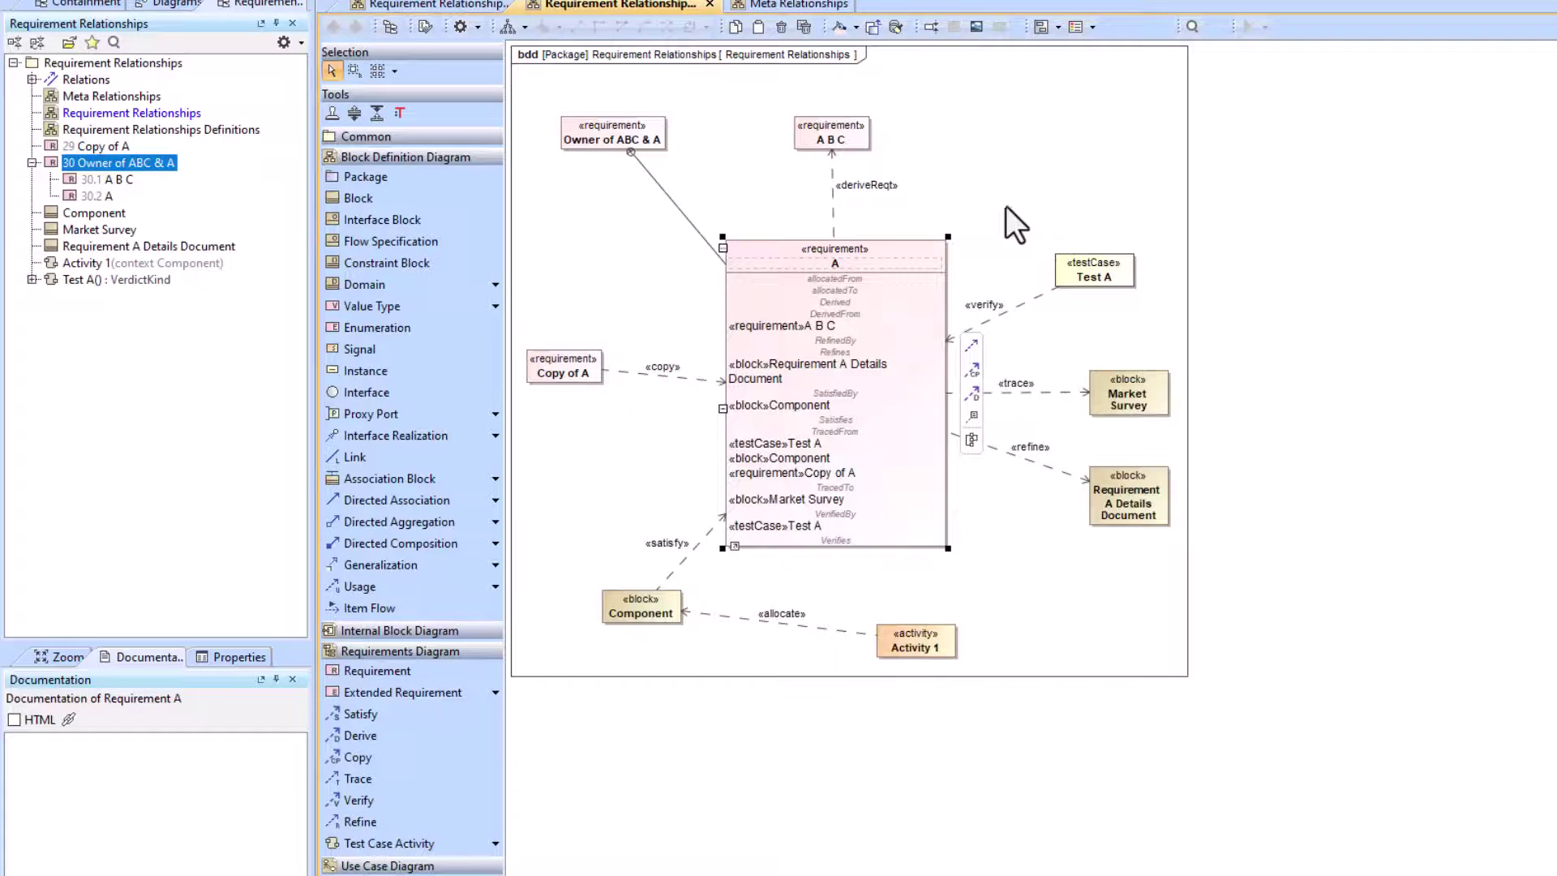
# Delete Test A, Market Survey, the details document, Owner of ABC & A, A B C and the other shapes from the diagram
pyautogui.moveTo(1084, 183); pyautogui.dragTo(1139, 591)
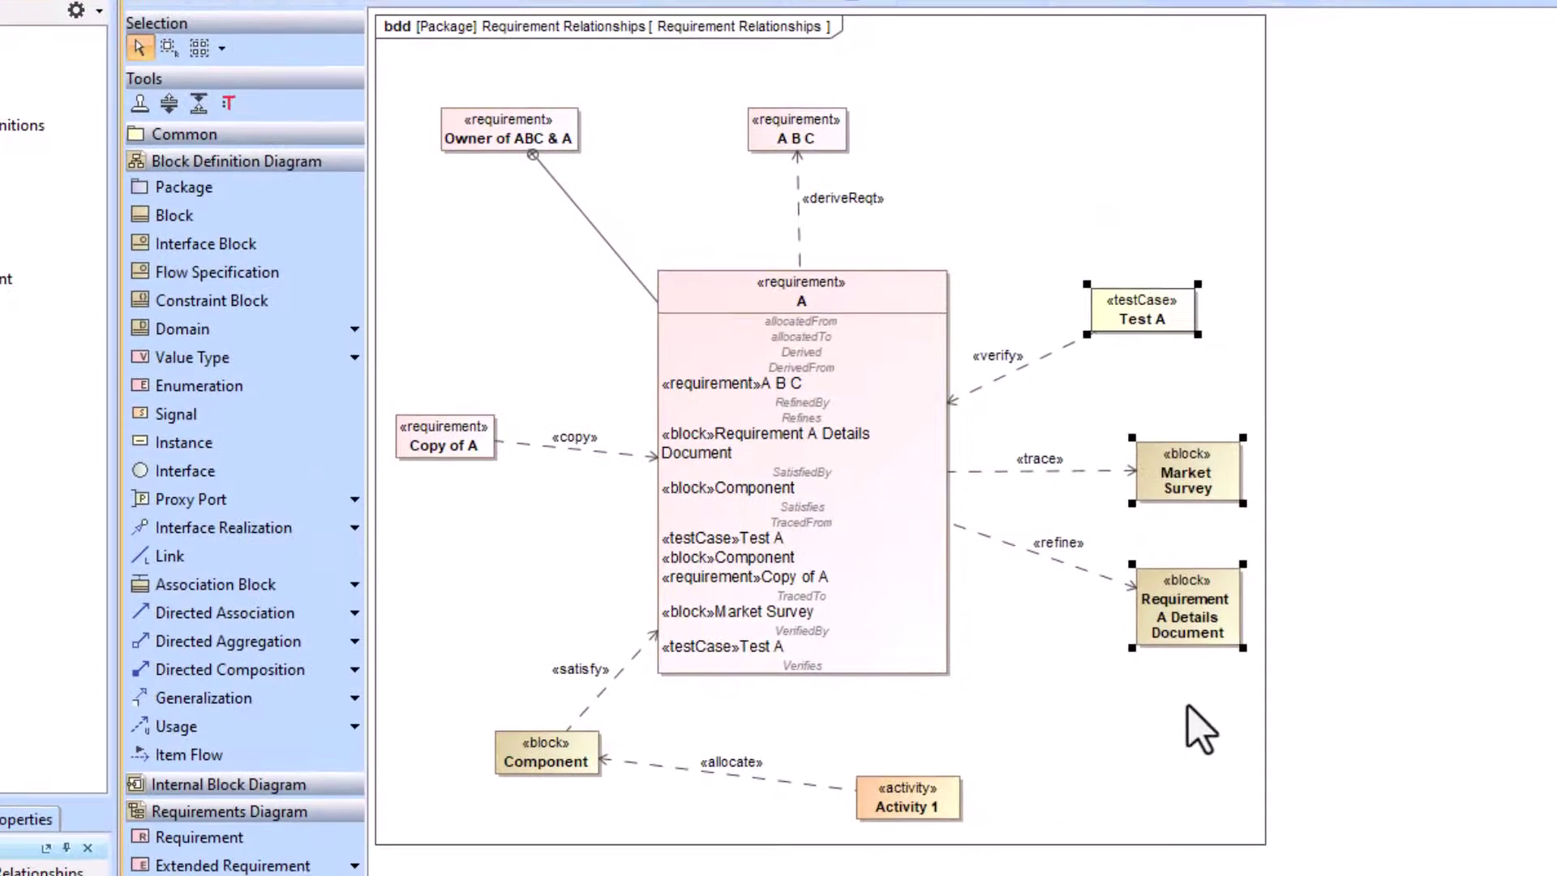
pyautogui.press('Delete')
pyautogui.click(924, 807)
pyautogui.press('Delete')
pyautogui.click(580, 762)
pyautogui.press('Delete')
pyautogui.click(438, 442)
pyautogui.press('Delete')
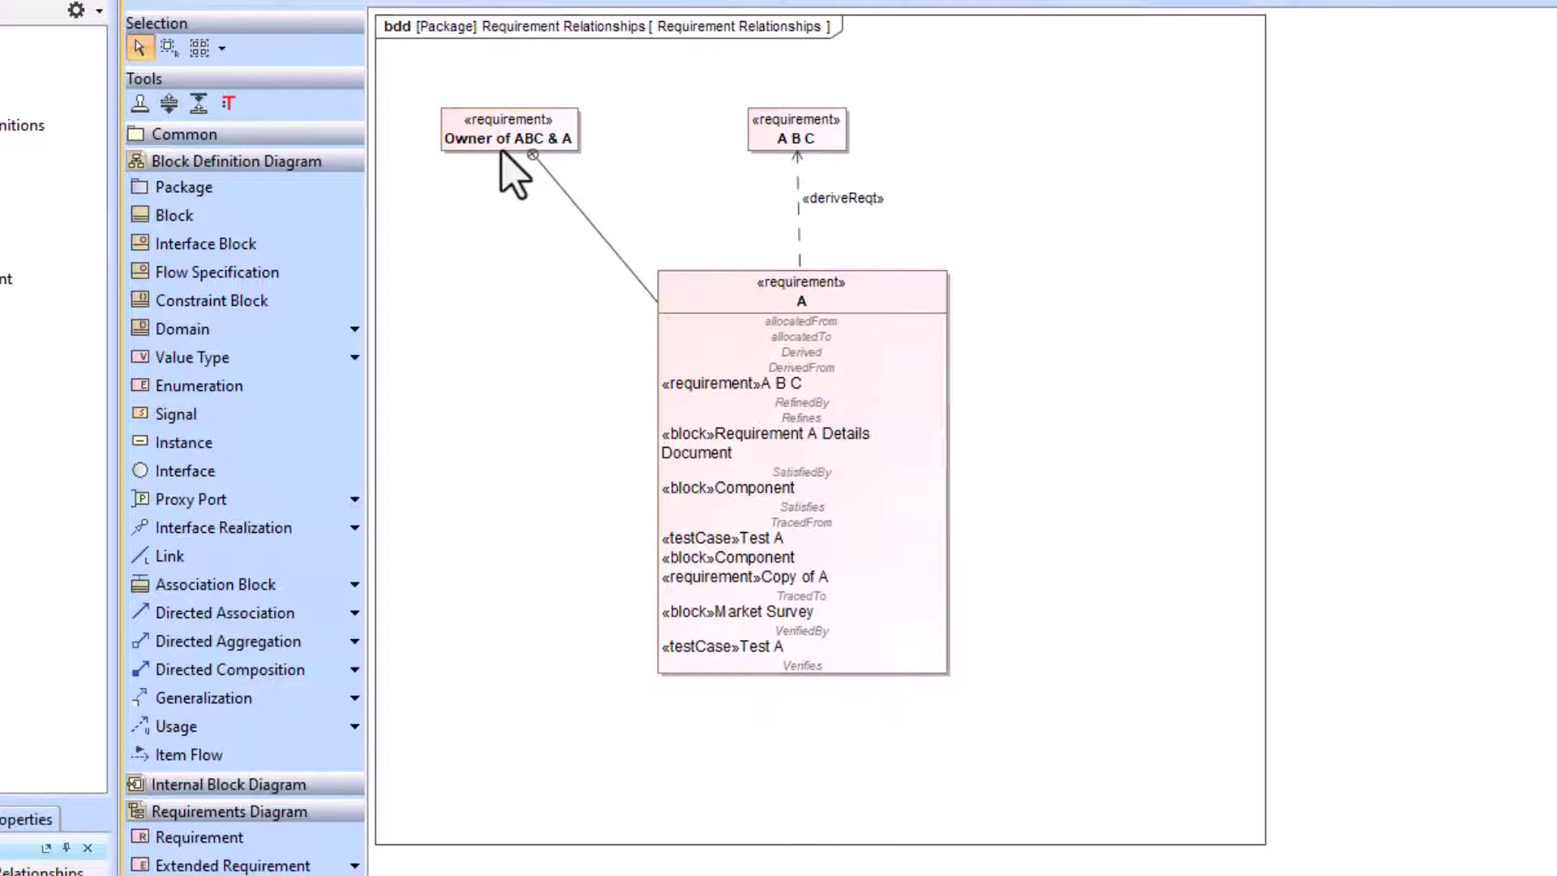
pyautogui.click(500, 146)
pyautogui.press('Delete')
pyautogui.click(778, 129)
pyautogui.press('Delete')
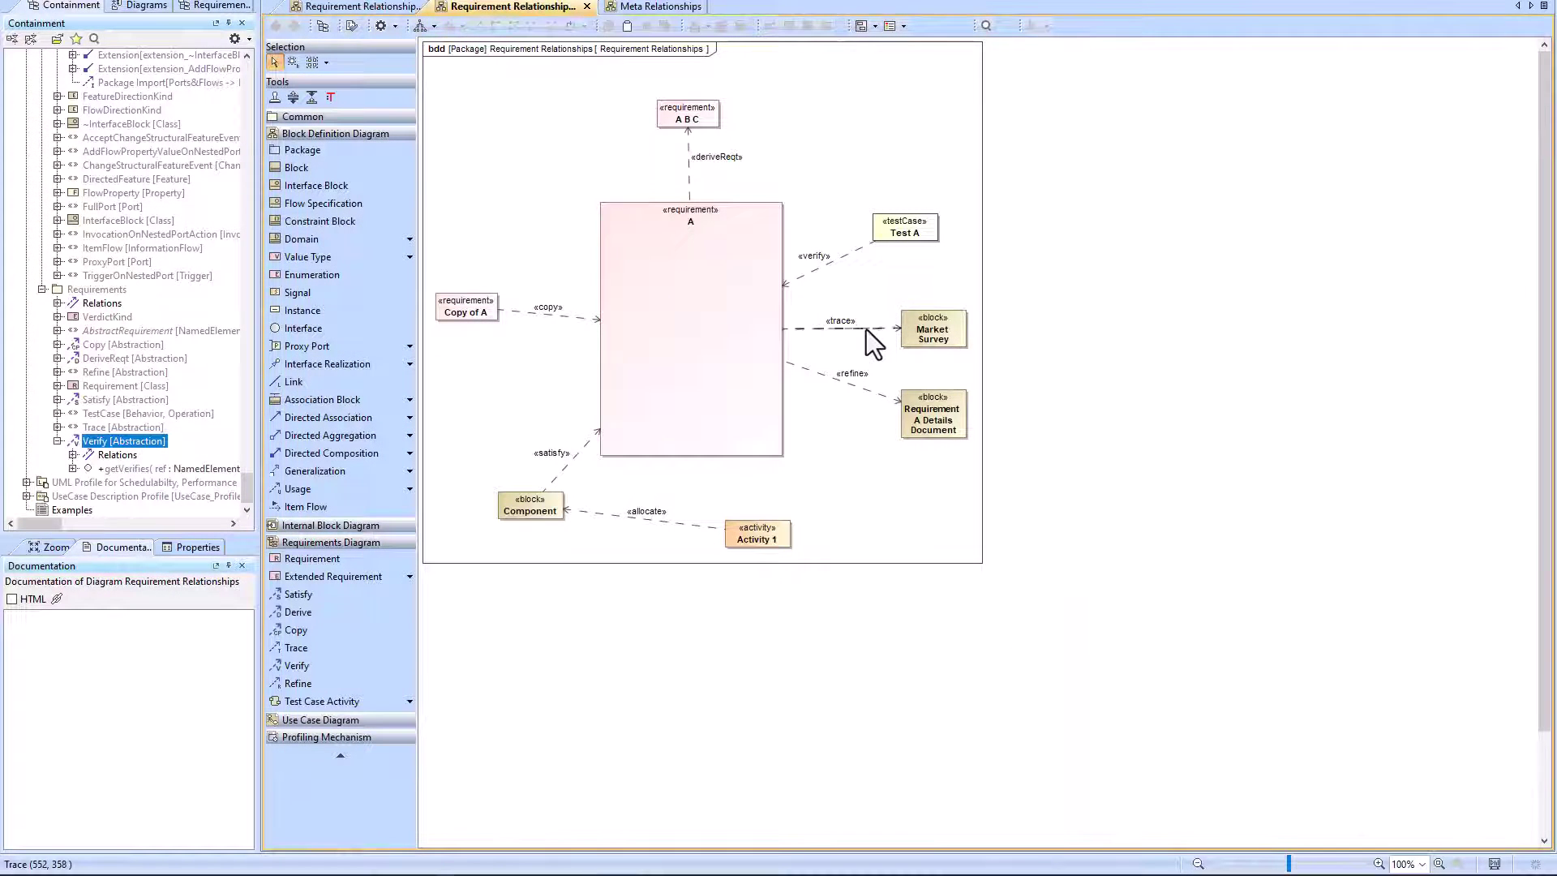
pyautogui.rightClick(866, 330)
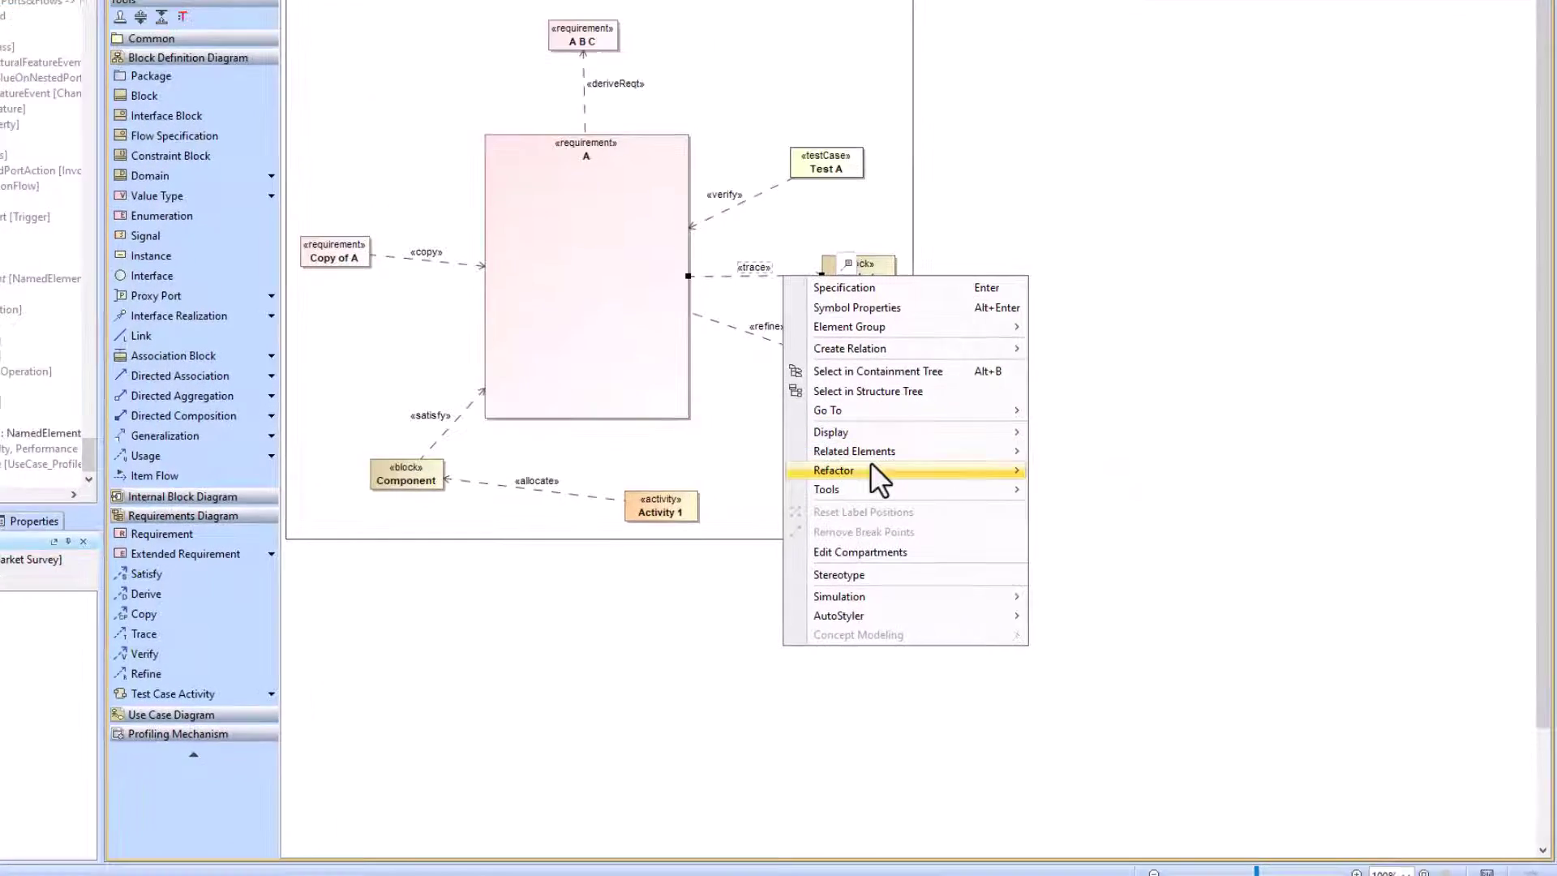
pyautogui.moveTo(1038, 507)
pyautogui.moveTo(880, 345)
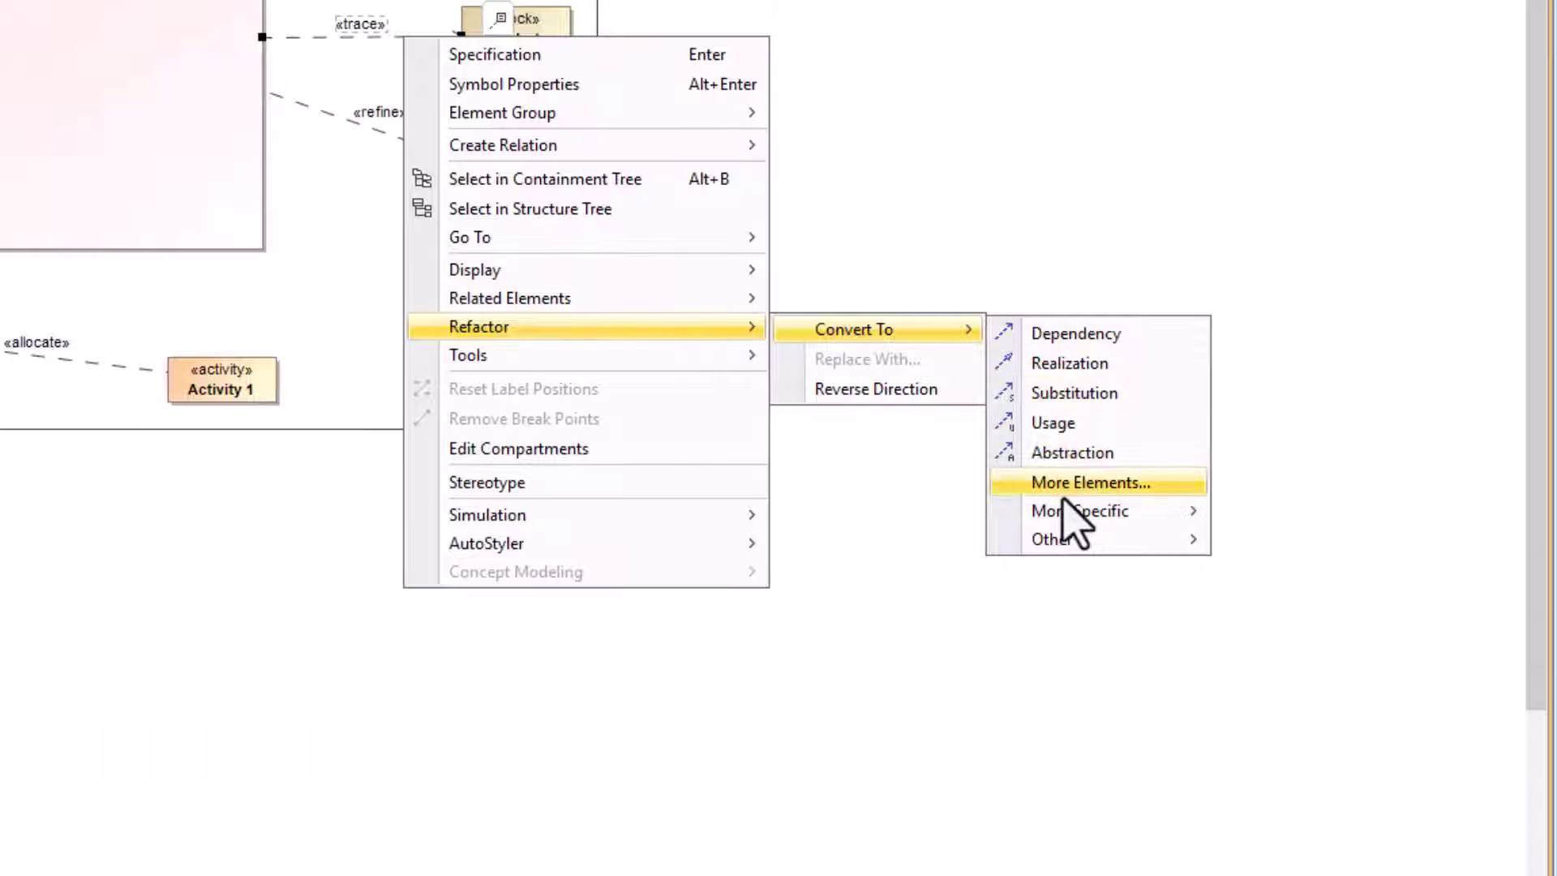
pyautogui.moveTo(1073, 550)
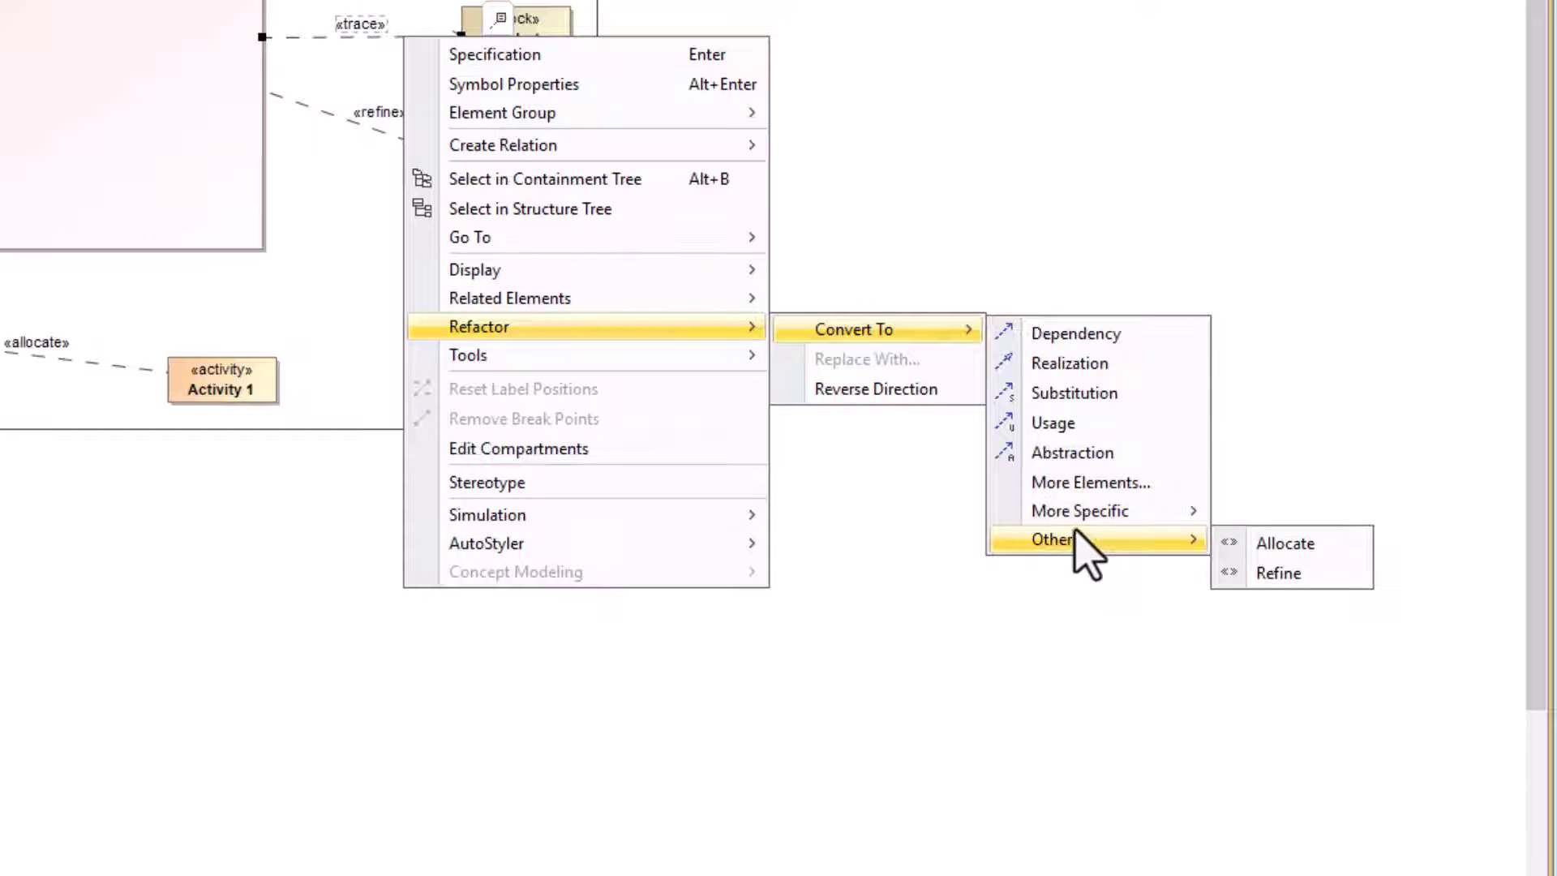
pyautogui.moveTo(1075, 523)
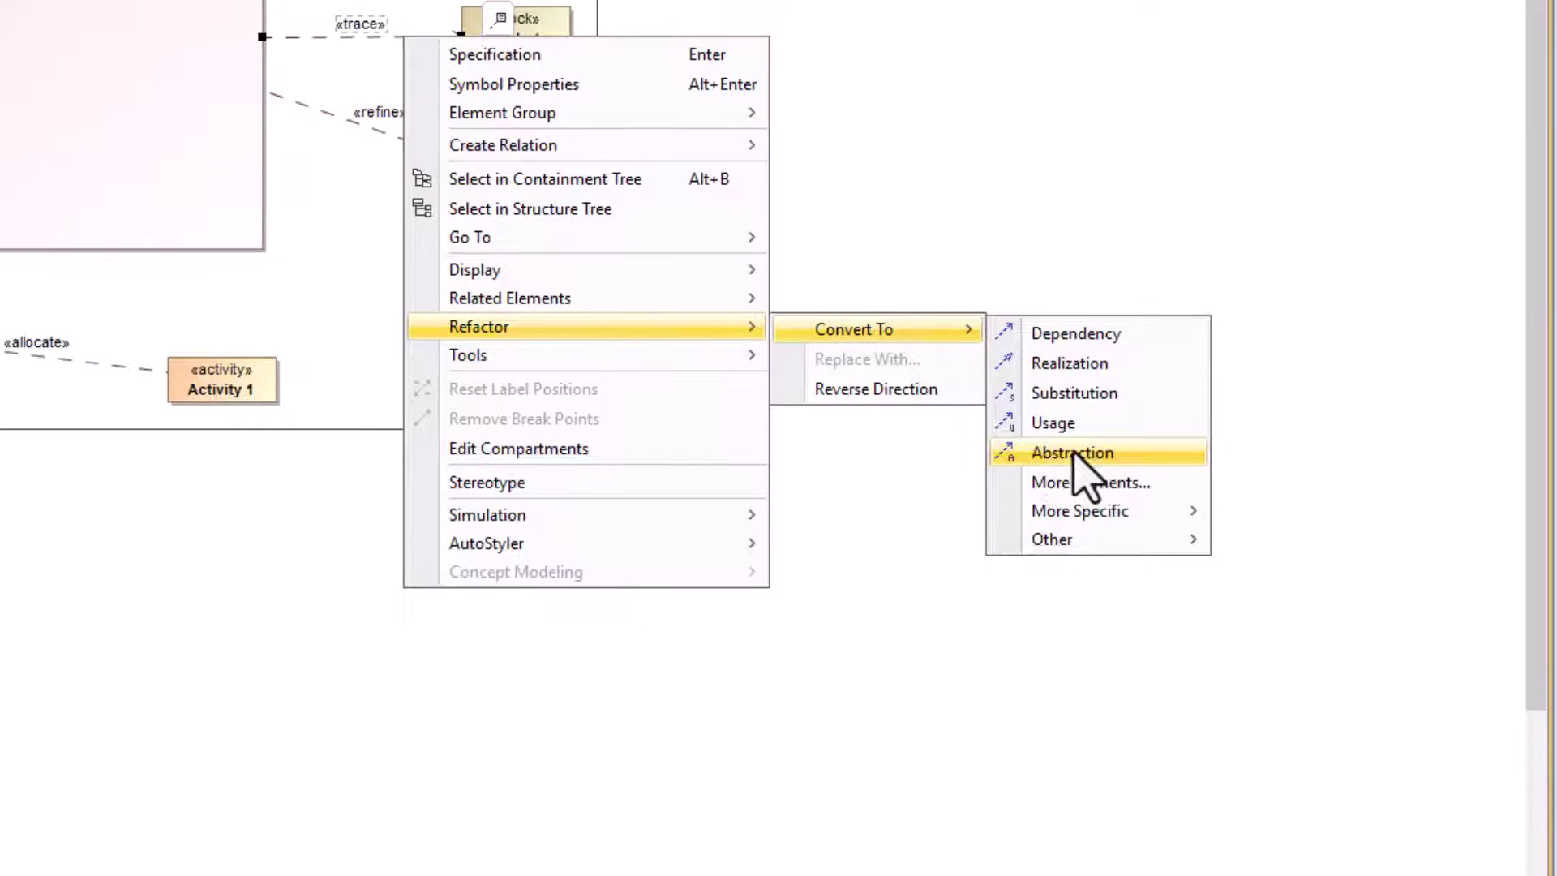
pyautogui.moveTo(1075, 511)
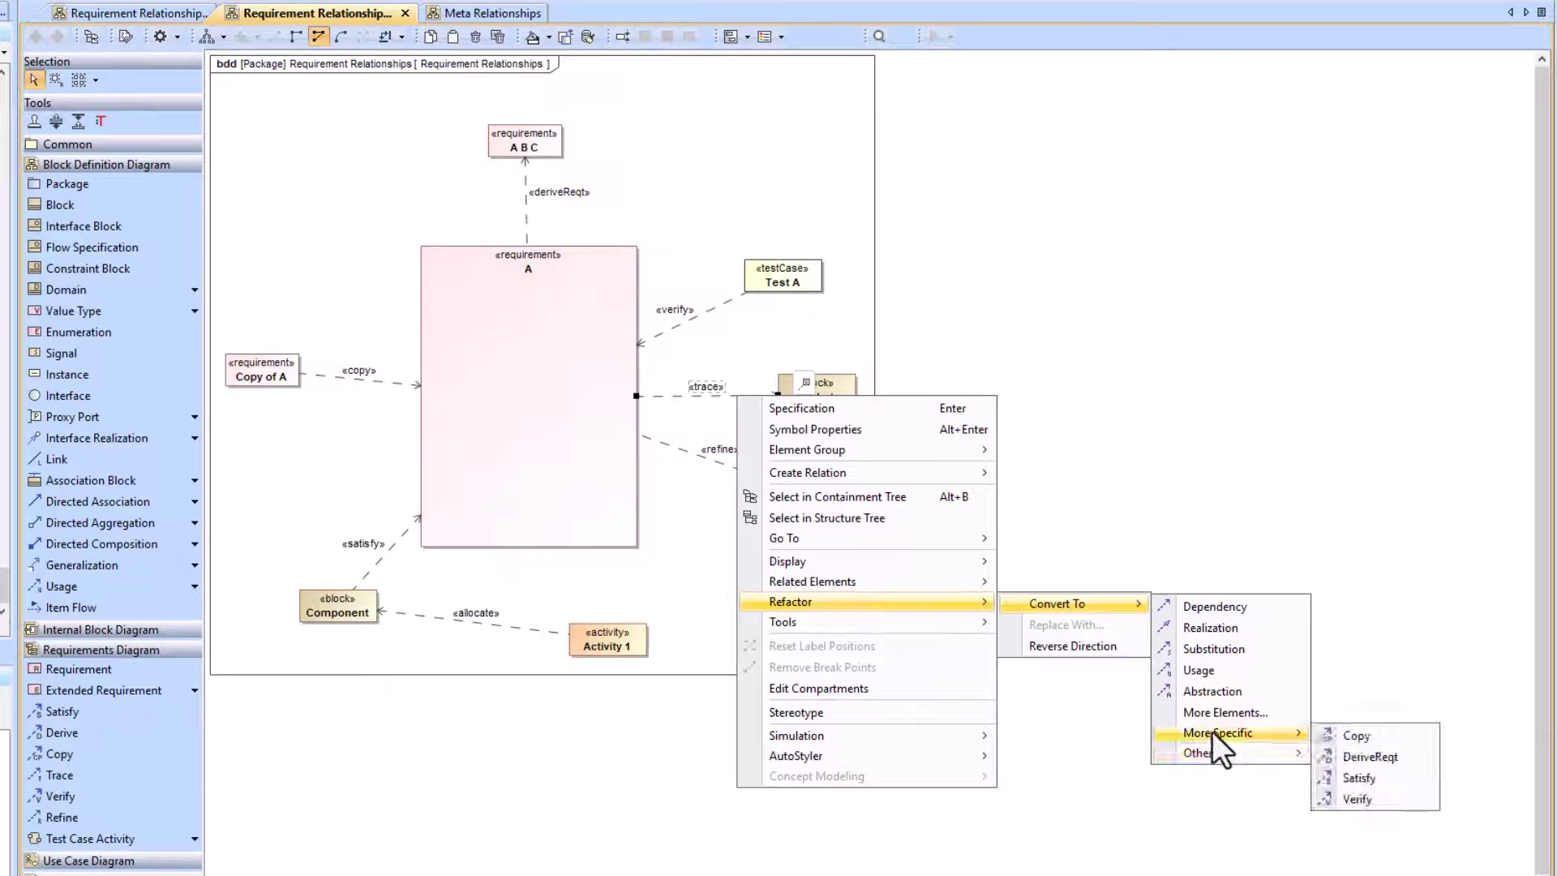
pyautogui.click(1134, 488)
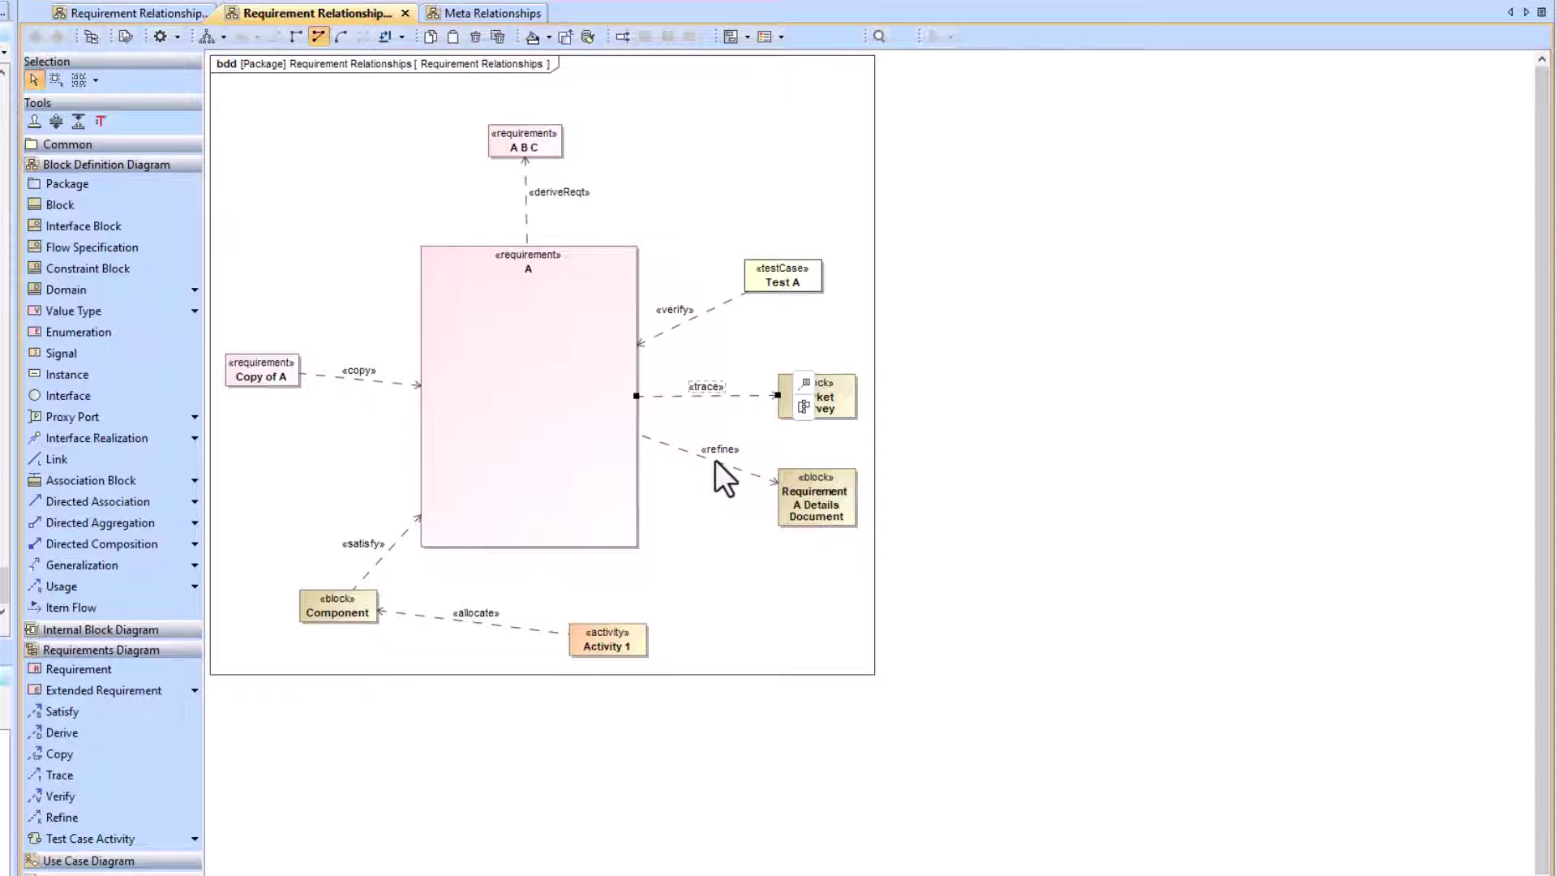
# Switch to the Meta Relationships diagram and inspect the Trace, Verify, Copy, Satisfy and DeriveReqt stereotypes
pyautogui.click(496, 13)
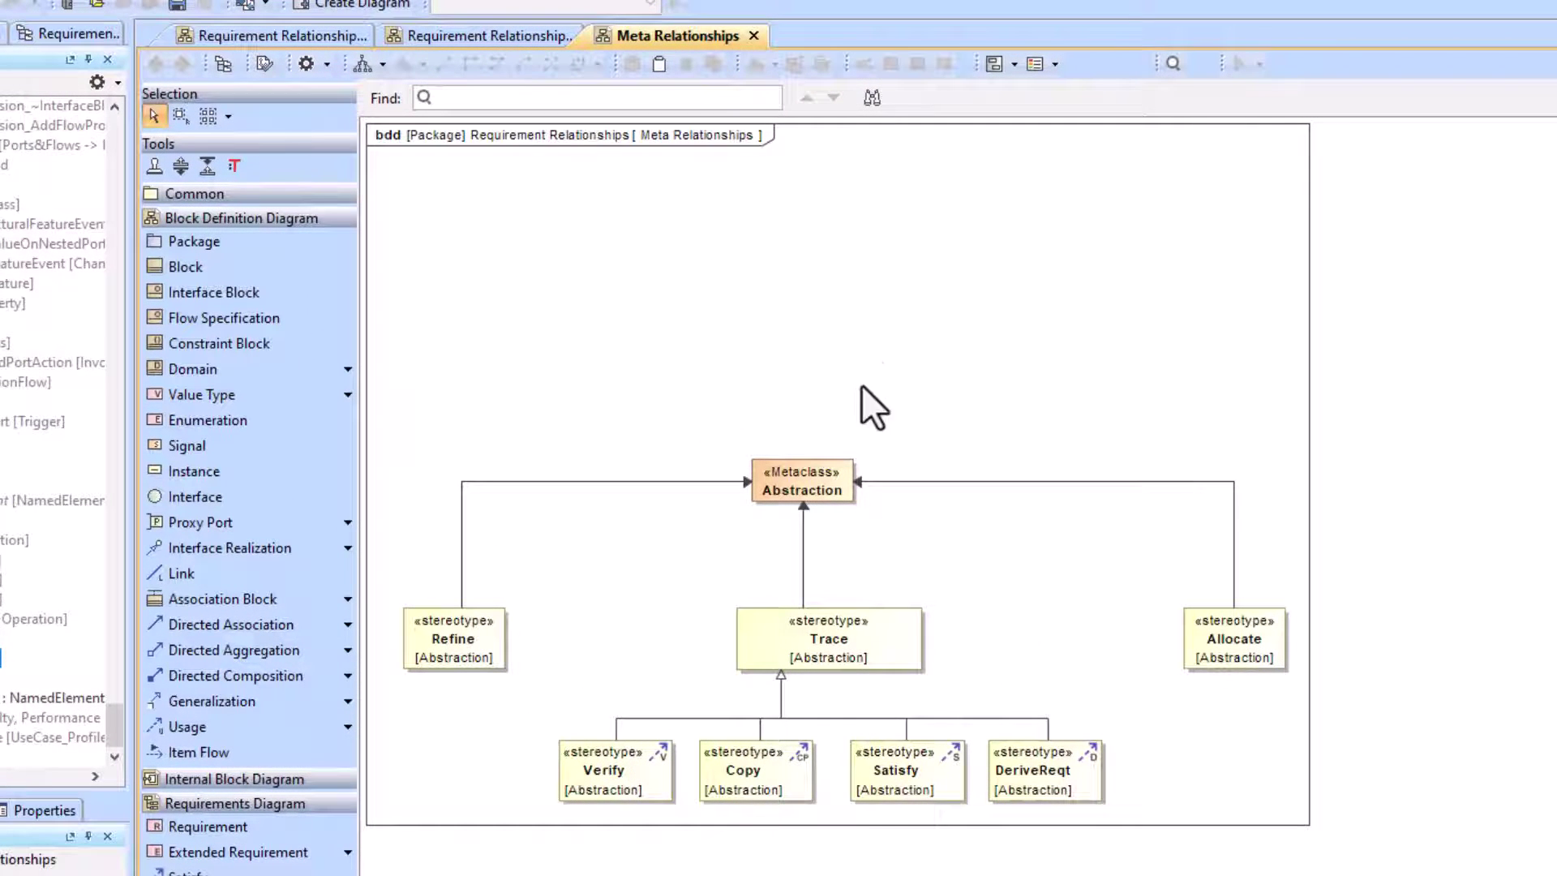
pyautogui.click(839, 646)
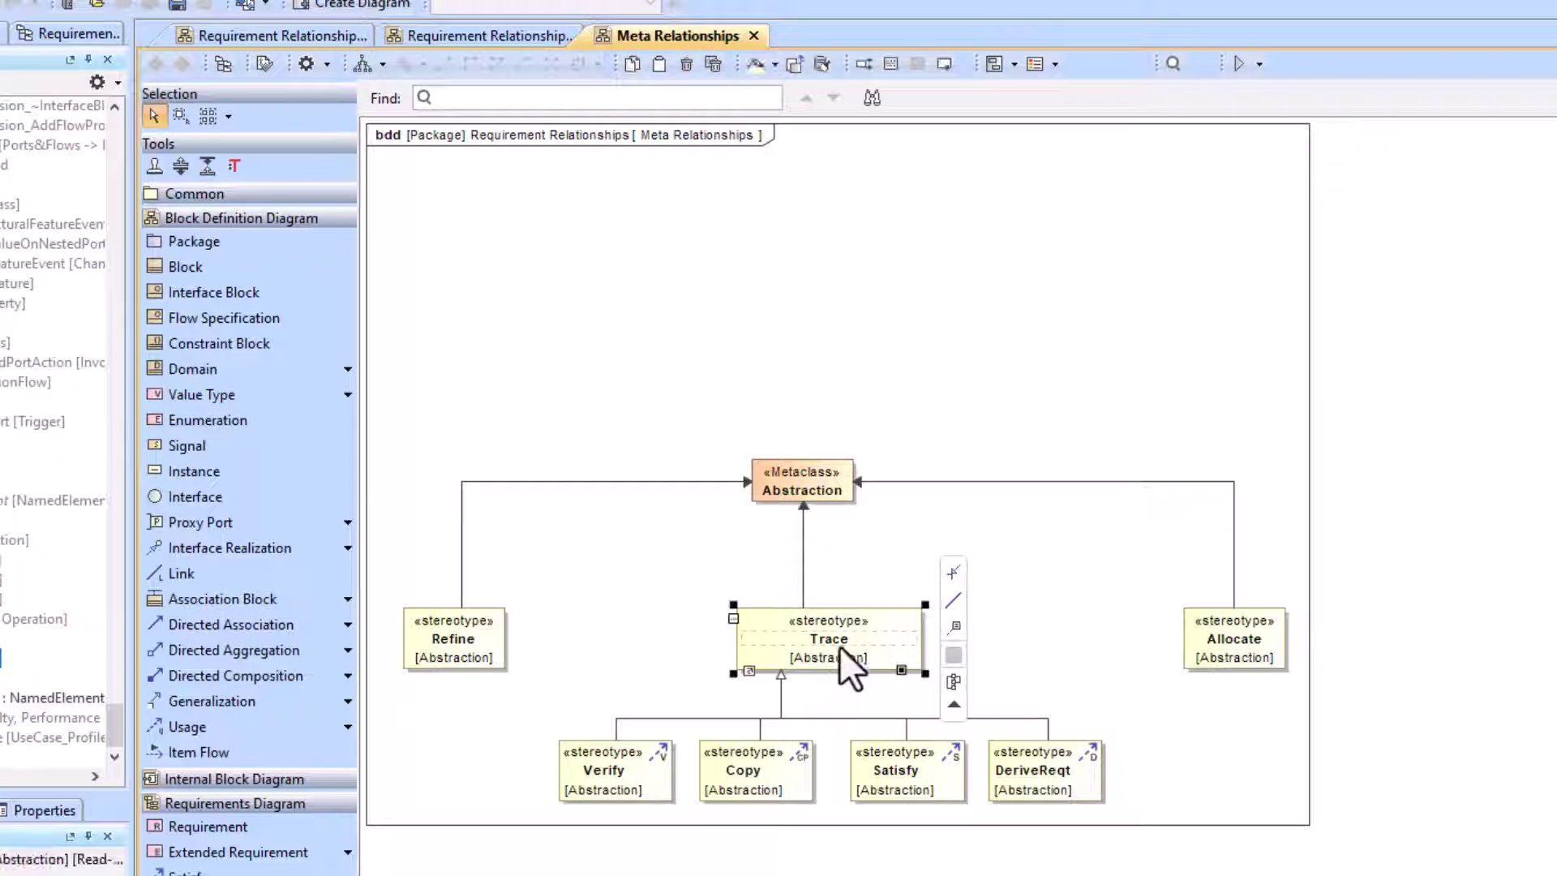
pyautogui.click(664, 783)
pyautogui.click(726, 783)
pyautogui.click(897, 780)
pyautogui.click(1087, 785)
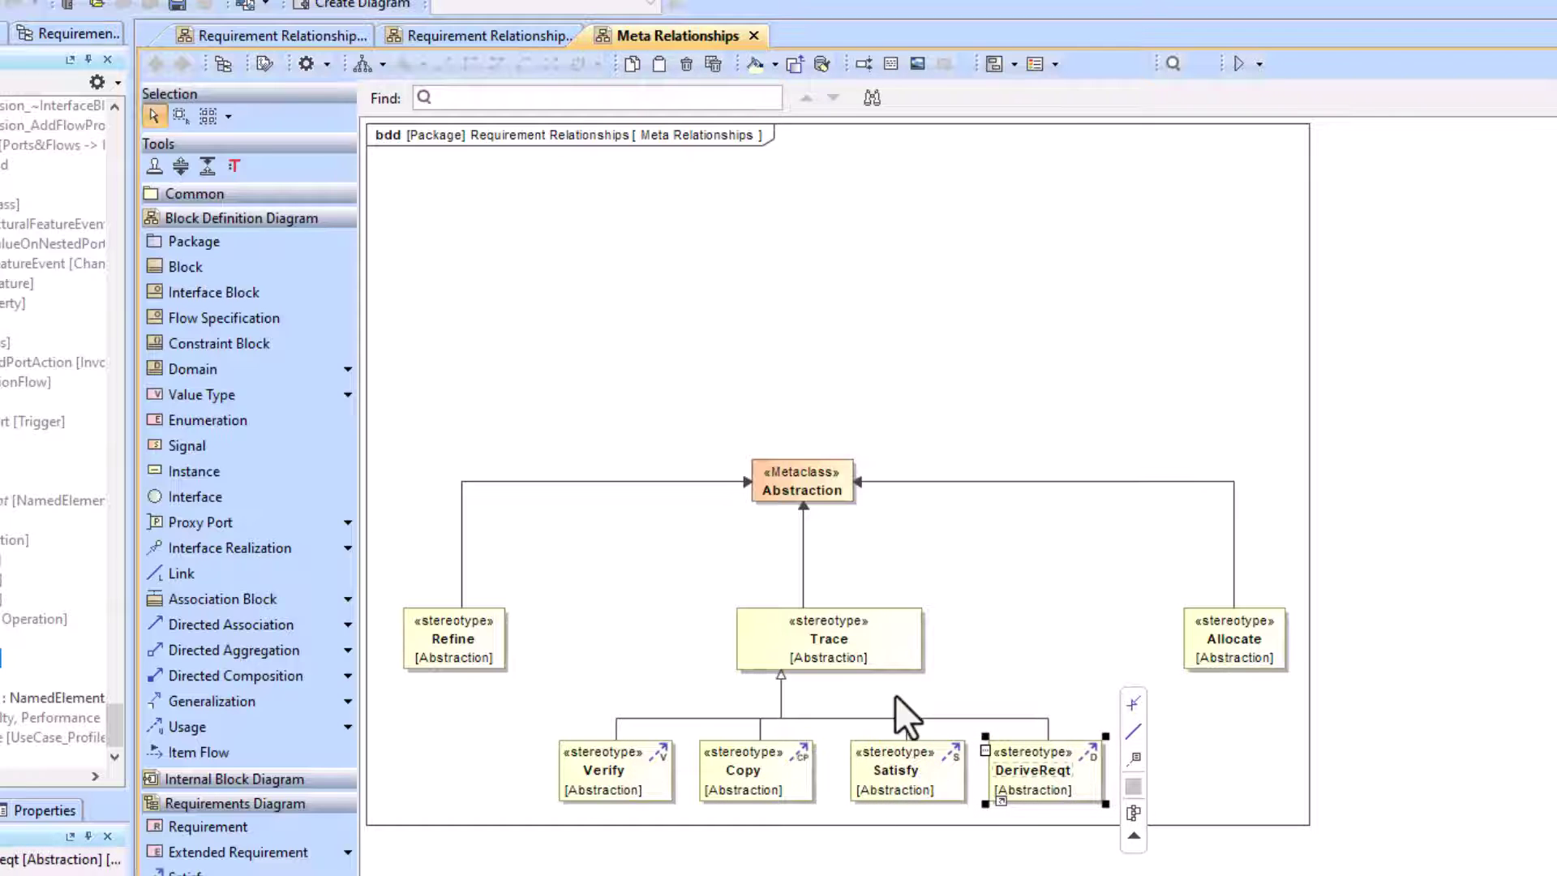
pyautogui.click(860, 661)
pyautogui.click(1086, 665)
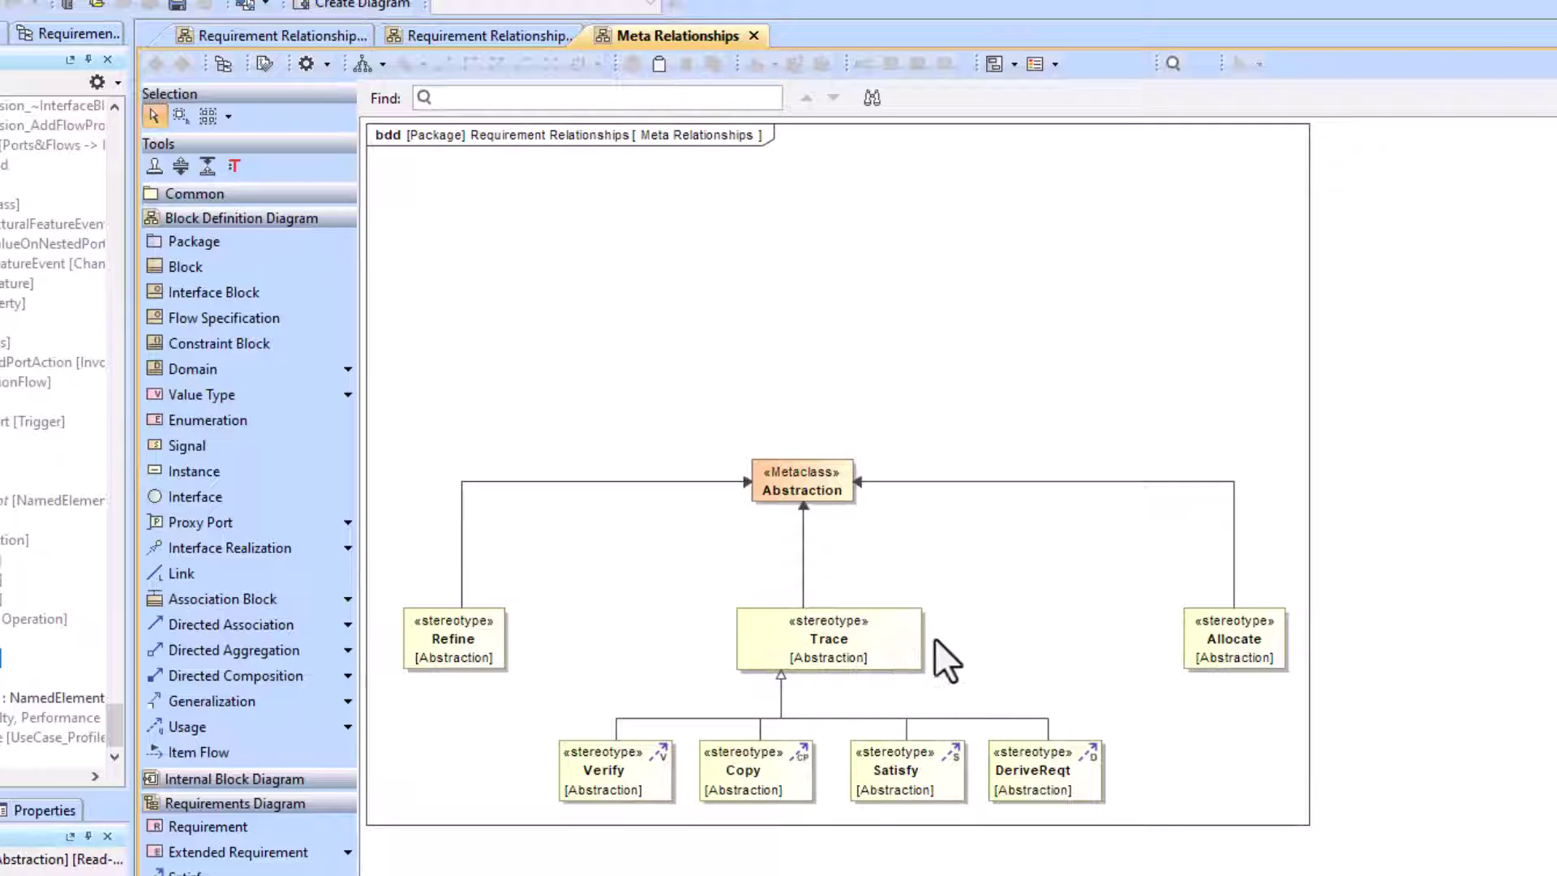
pyautogui.click(886, 639)
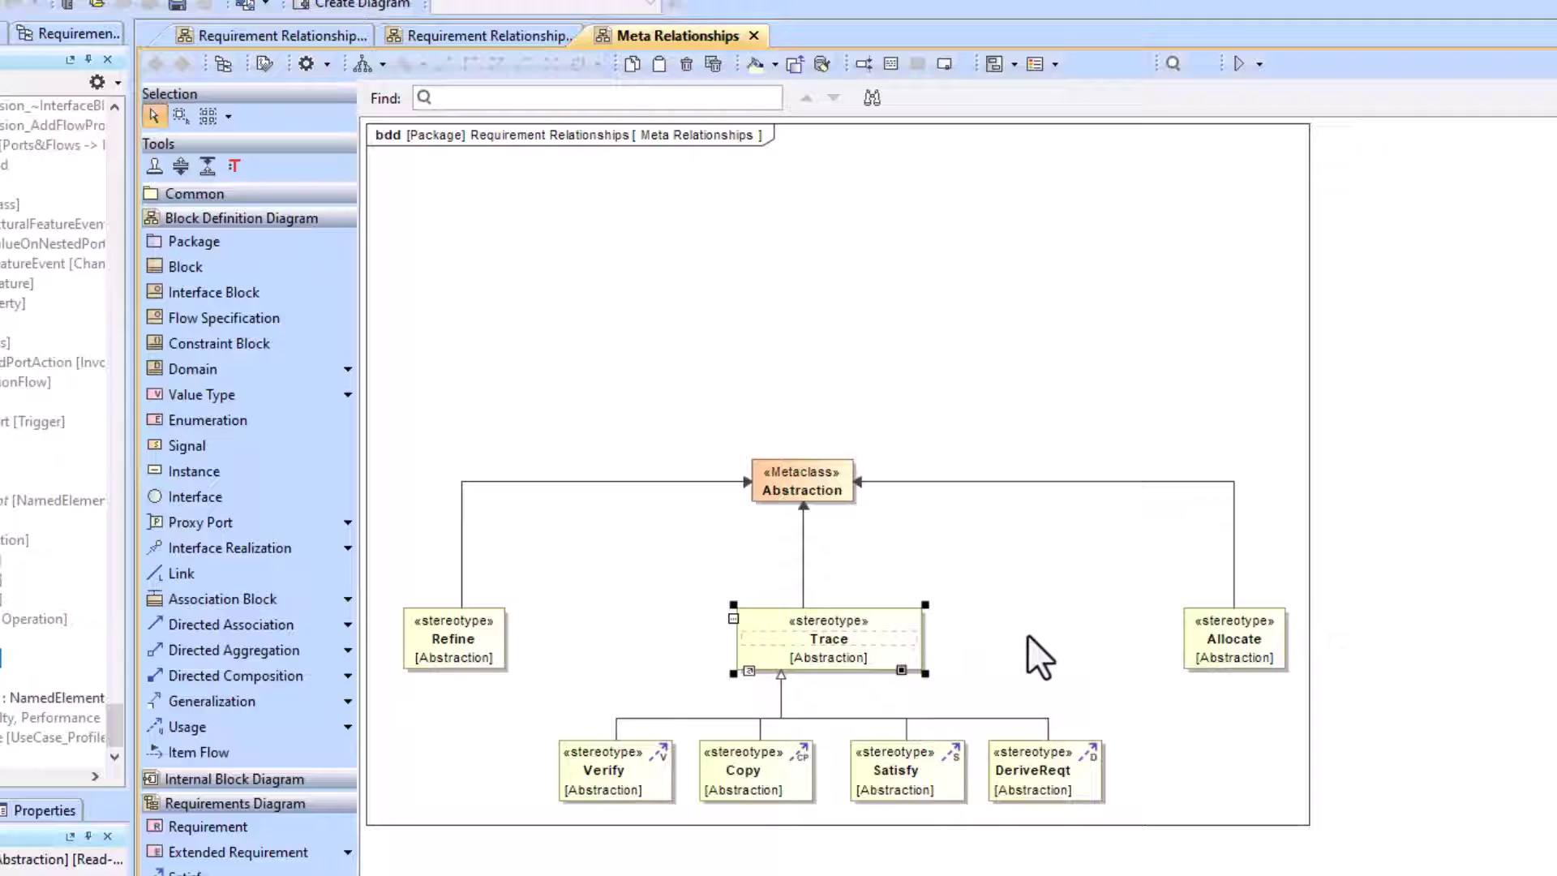
# Open the Trace stereotype's specification and view its All Specific Classifiers
pyautogui.doubleClick(883, 639)
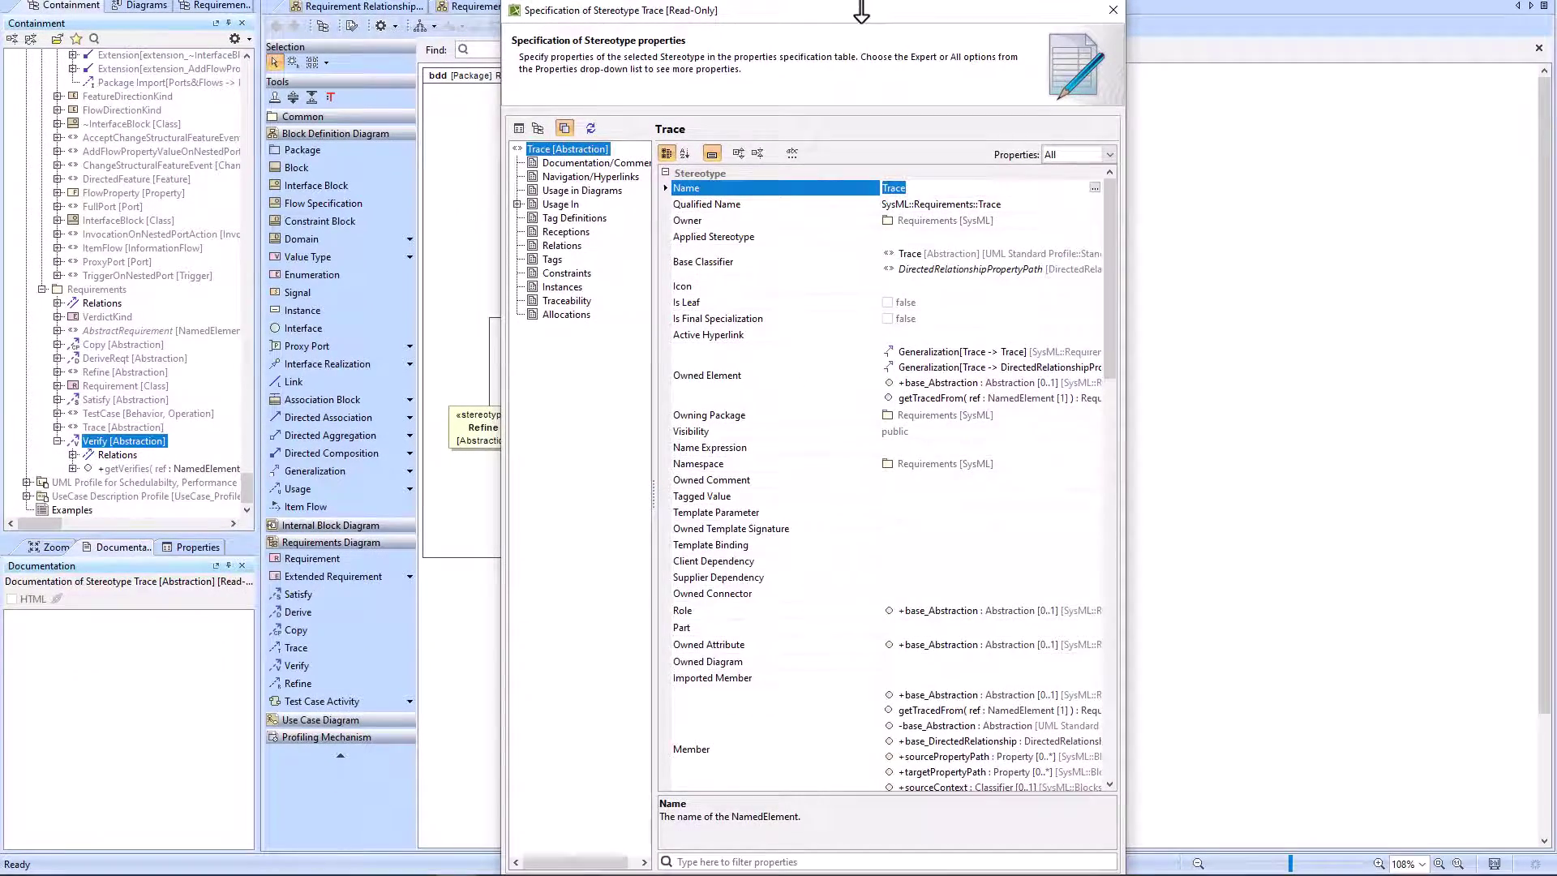
pyautogui.moveTo(939, 37); pyautogui.dragTo(942, 367)
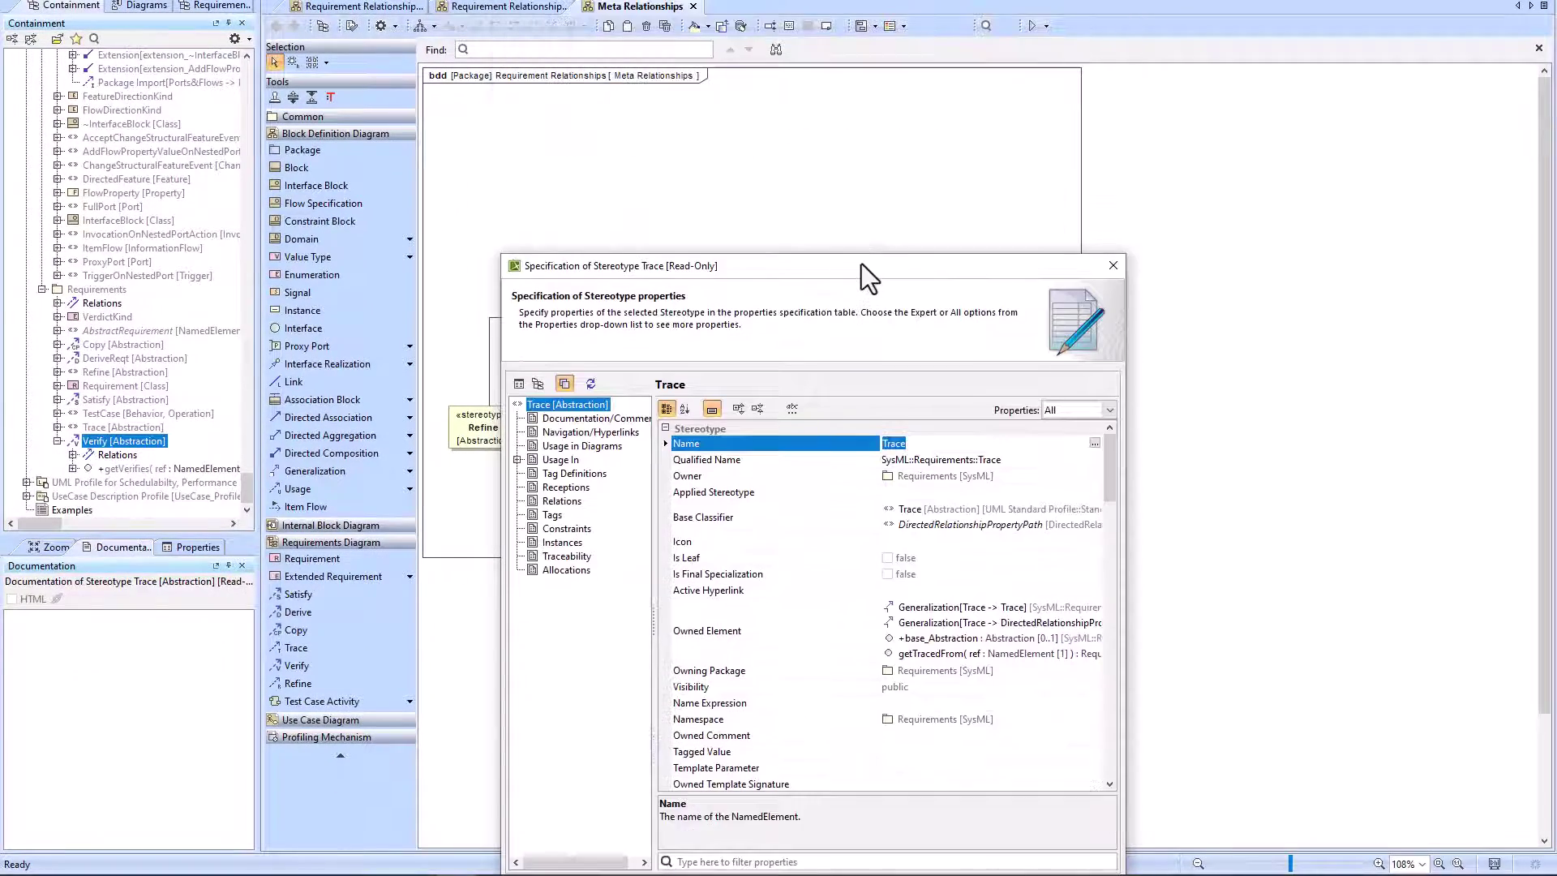
pyautogui.moveTo(861, 264); pyautogui.dragTo(832, 80)
pyautogui.scroll(-10, 900, 446)
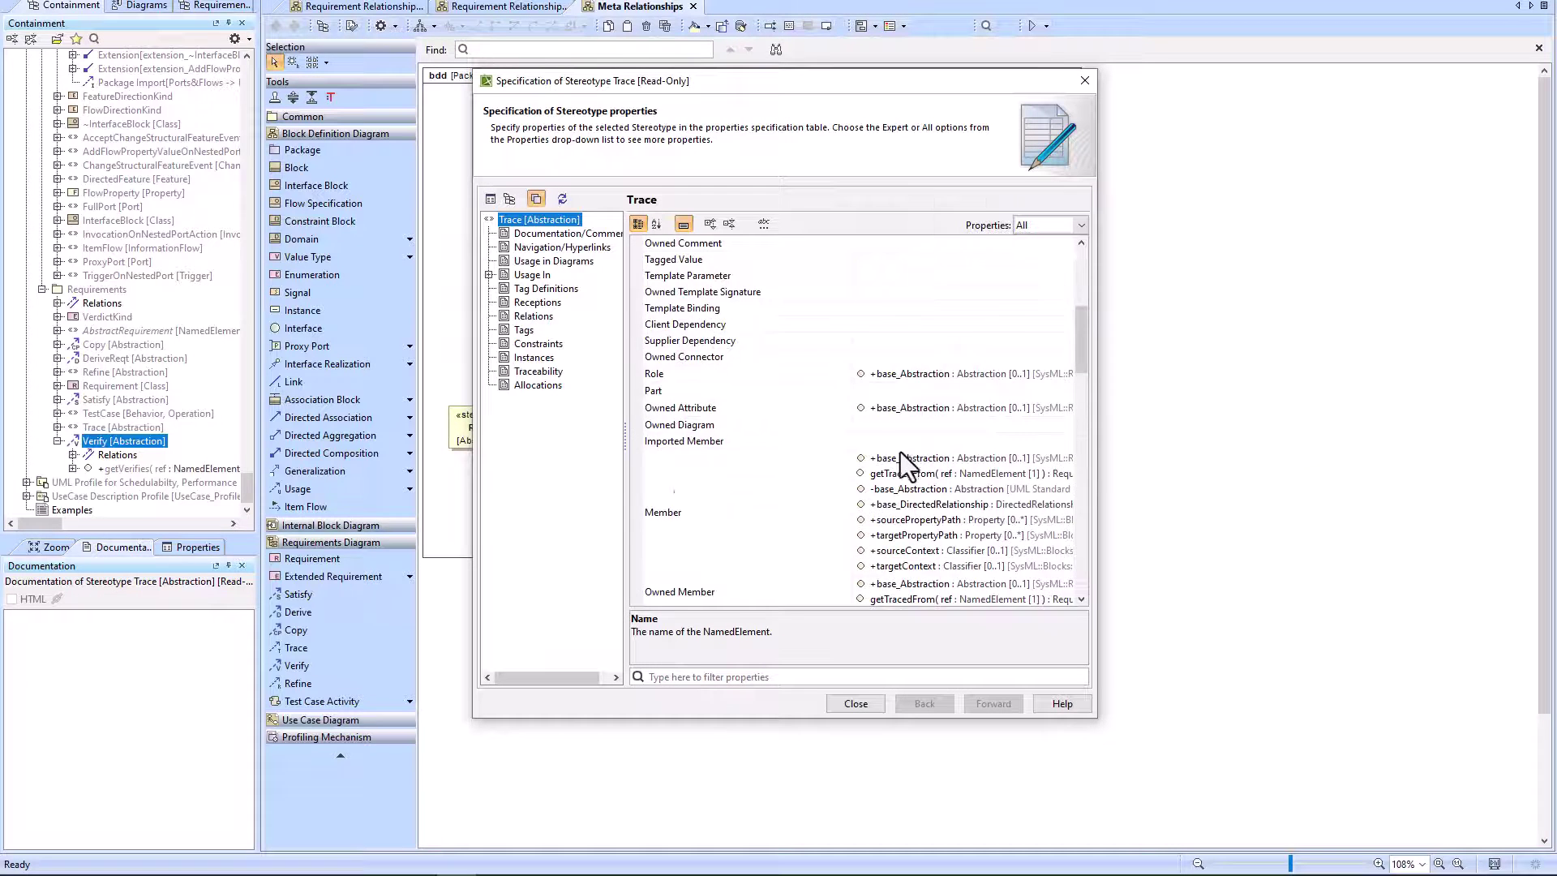
pyautogui.scroll(-15, 900, 454)
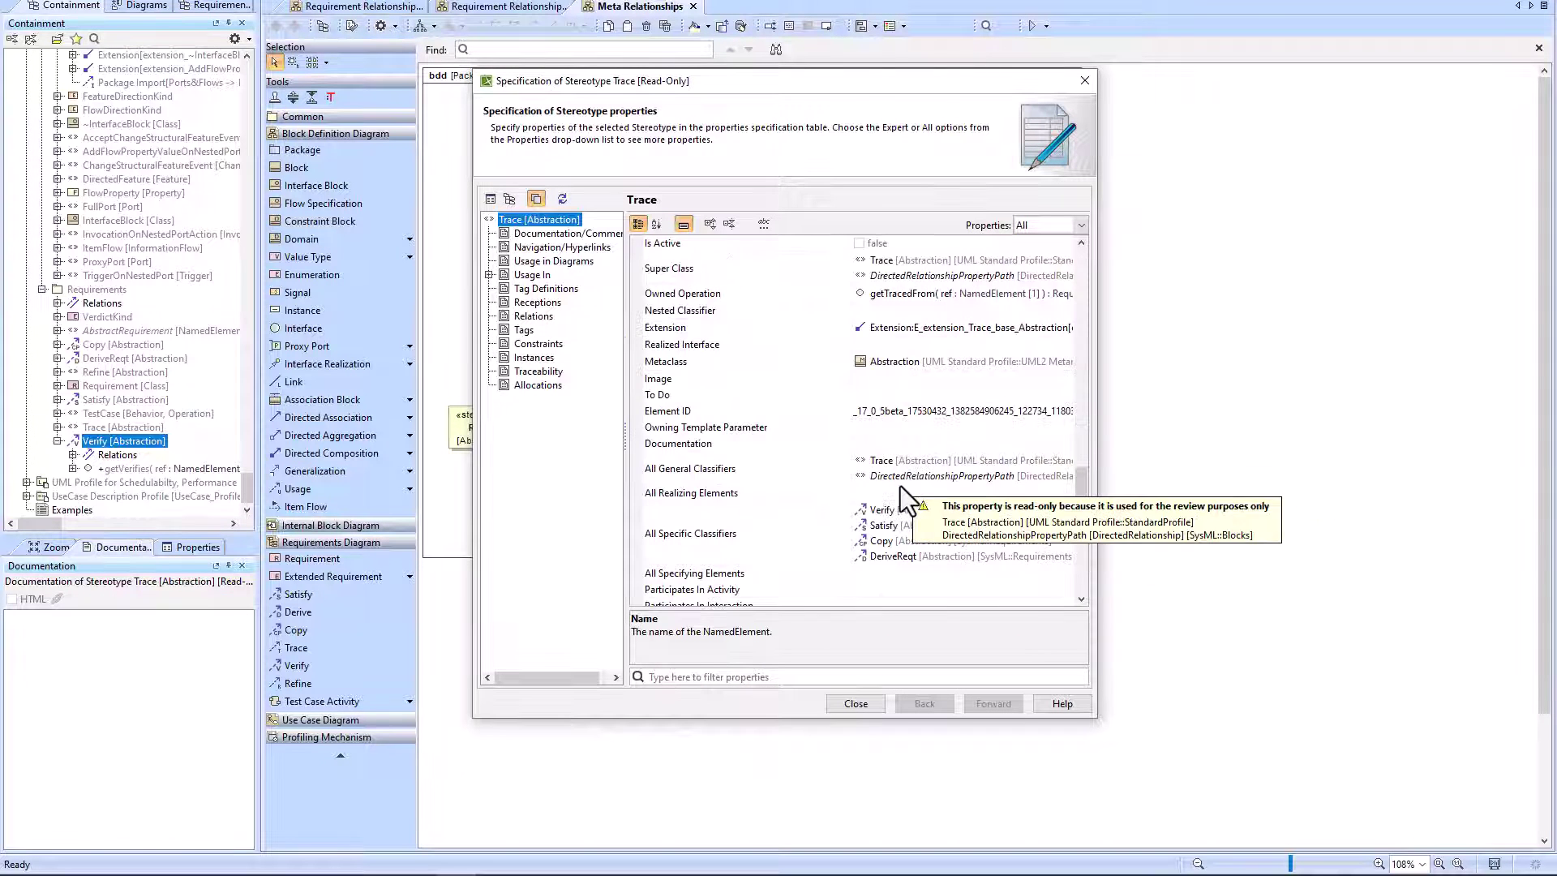
pyautogui.click(903, 549)
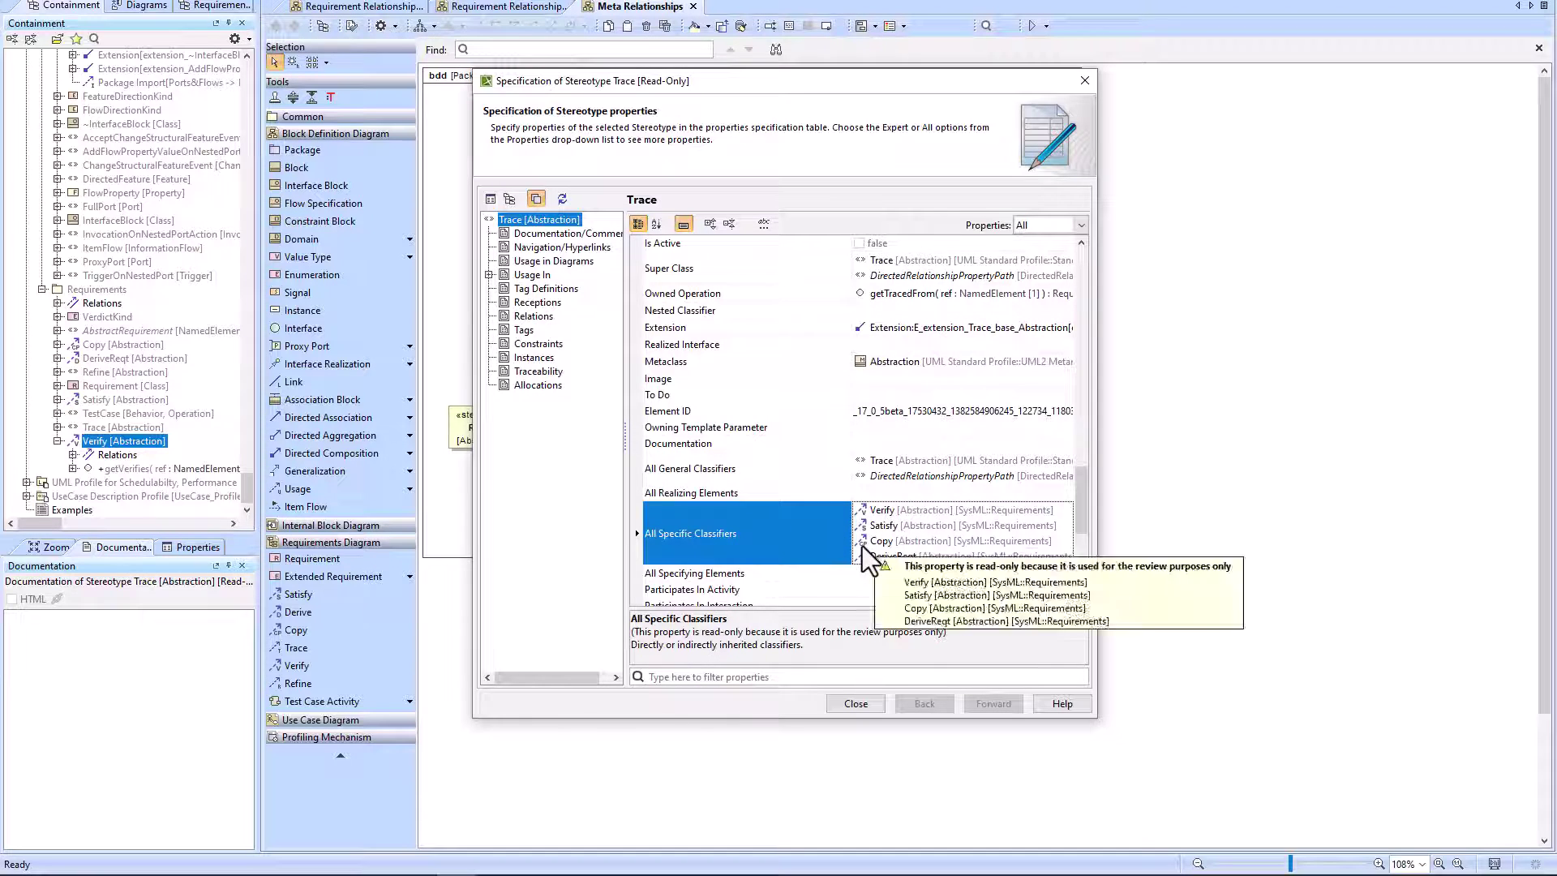
# Close the Trace specification and select the Abstraction metaclass on the diagram
pyautogui.press('Escape')
pyautogui.click(776, 367)
pyautogui.click(723, 304)
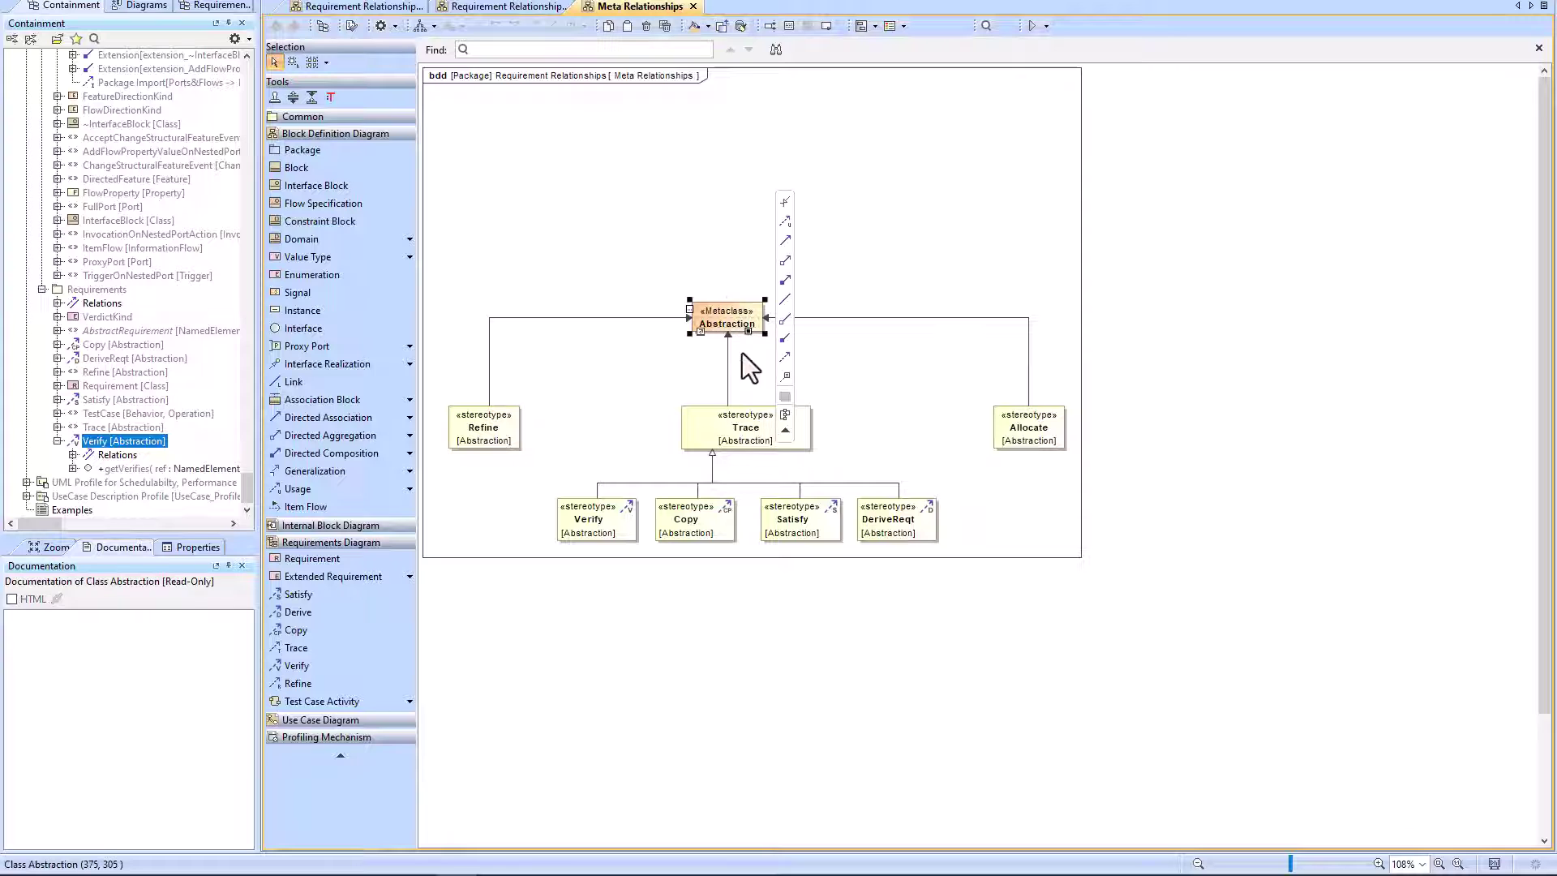
pyautogui.click(728, 383)
pyautogui.doubleClick(728, 382)
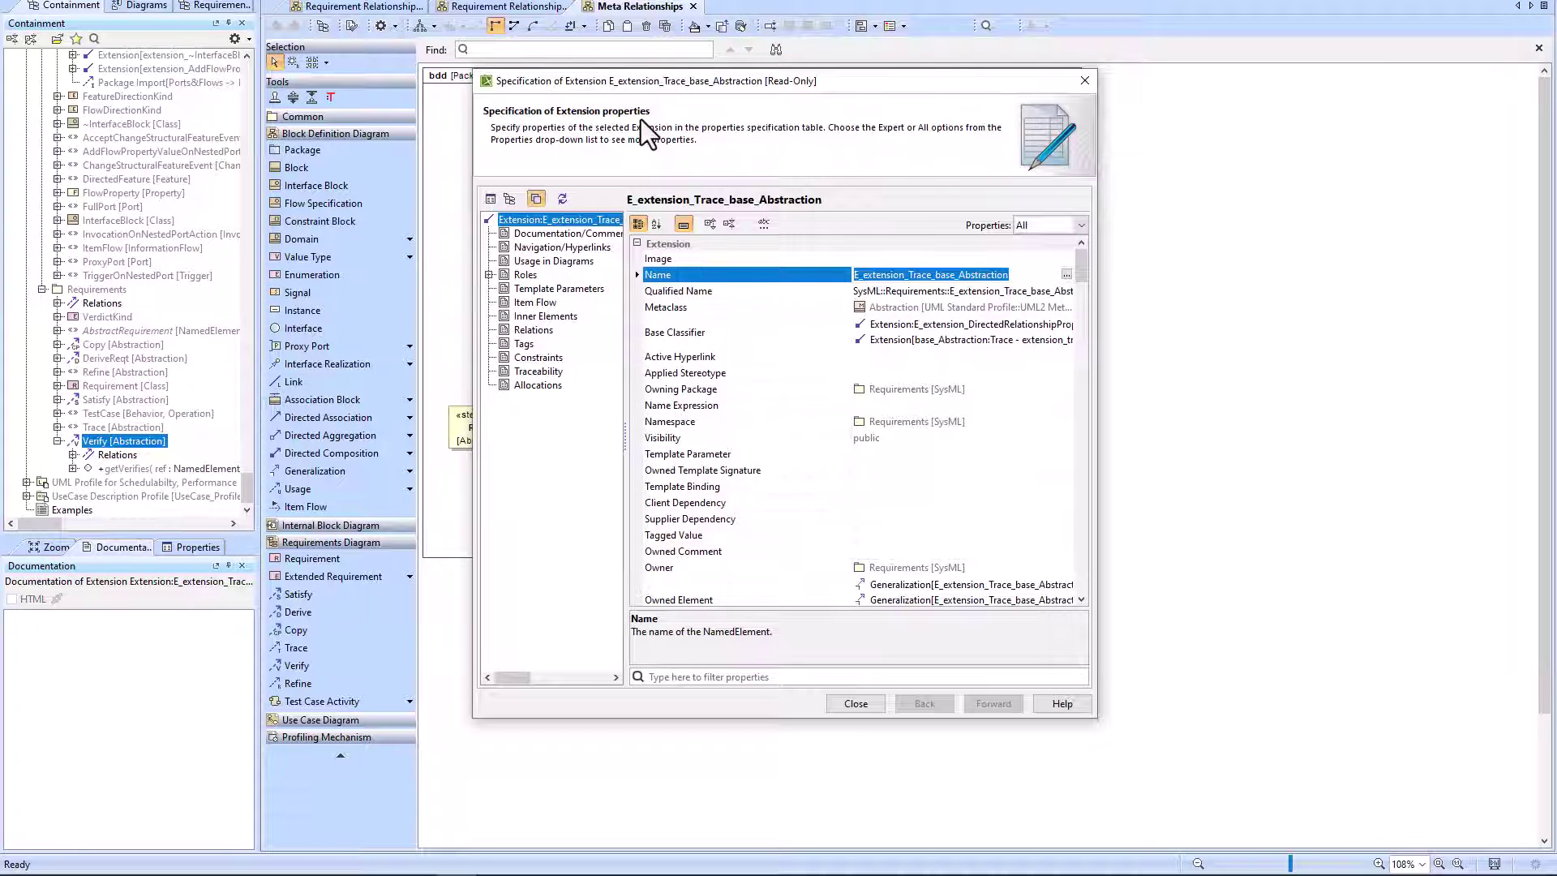
pyautogui.click(1085, 80)
pyautogui.click(741, 445)
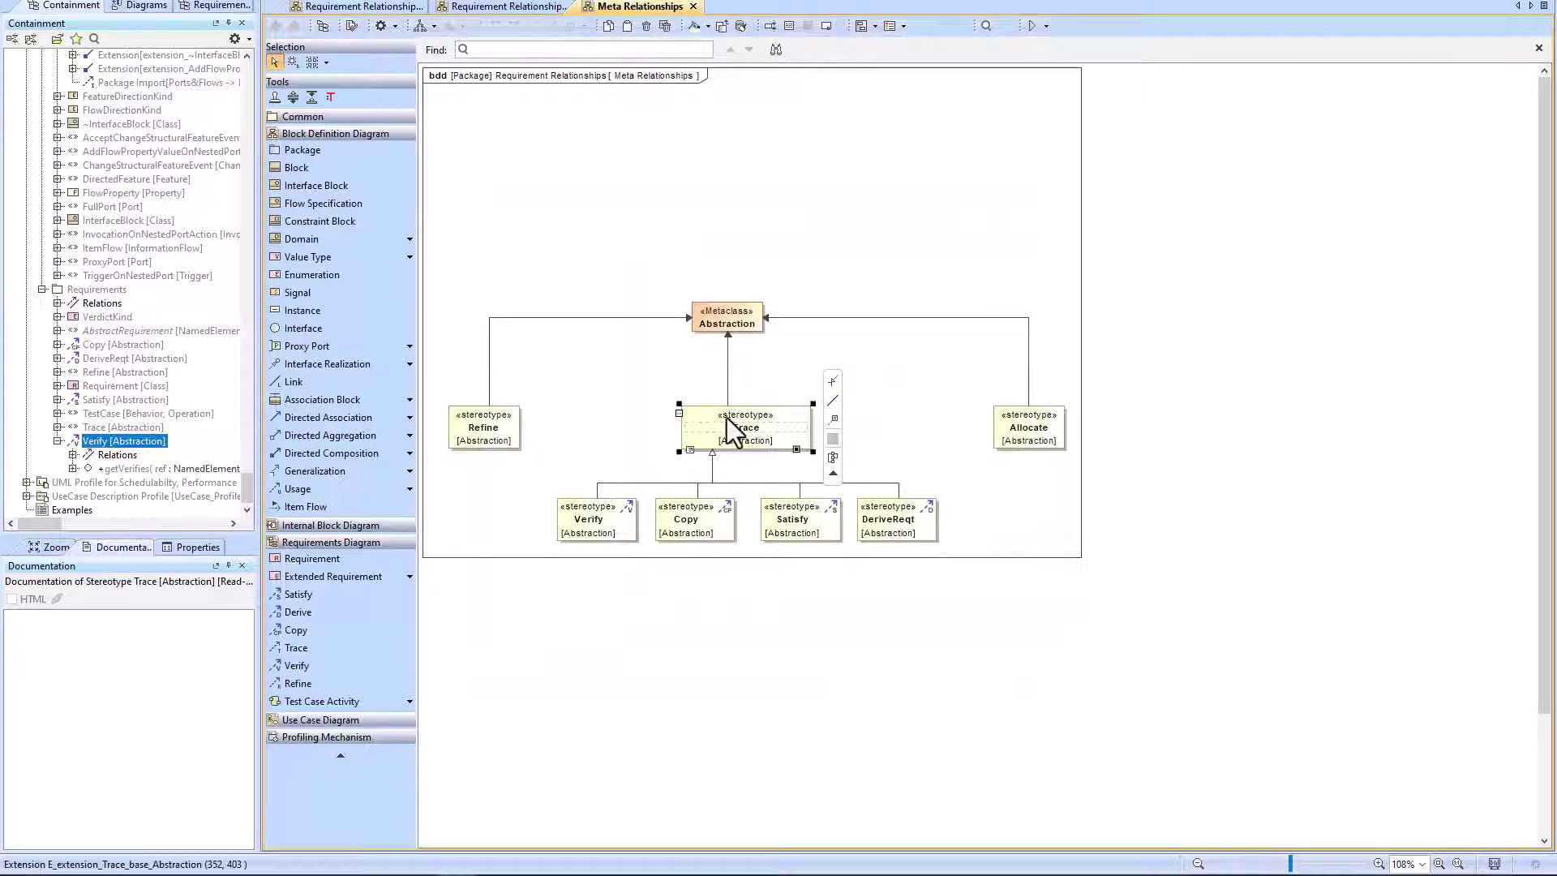
pyautogui.click(732, 325)
pyautogui.click(722, 261)
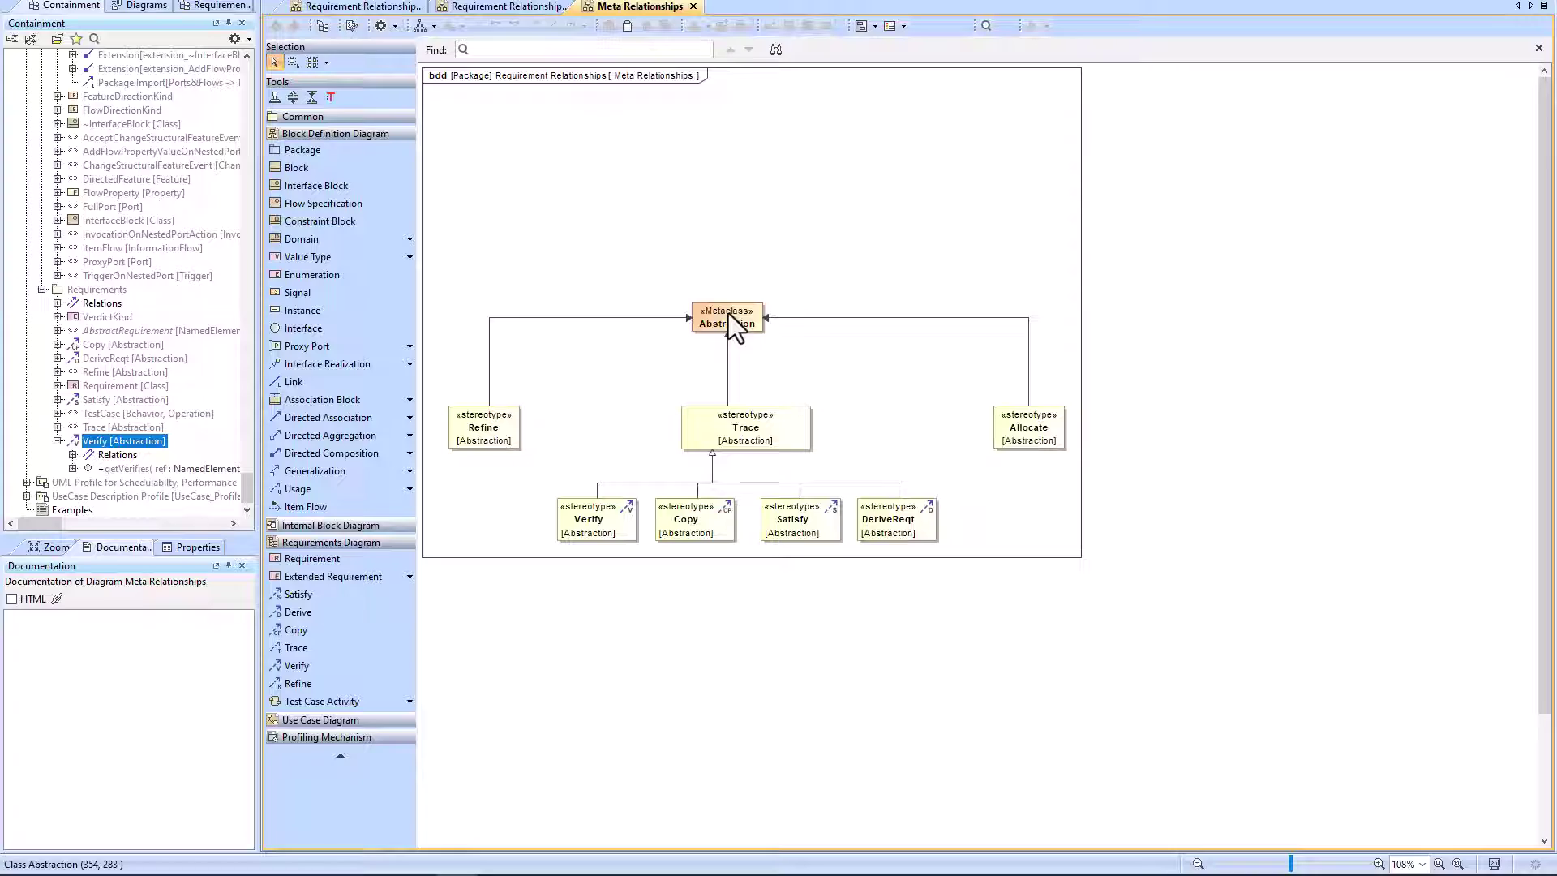
# Display Abstraction's outgoing generalizations at depth 3, without extensions, adding its ancestor metaclasses
pyautogui.rightClick(719, 339)
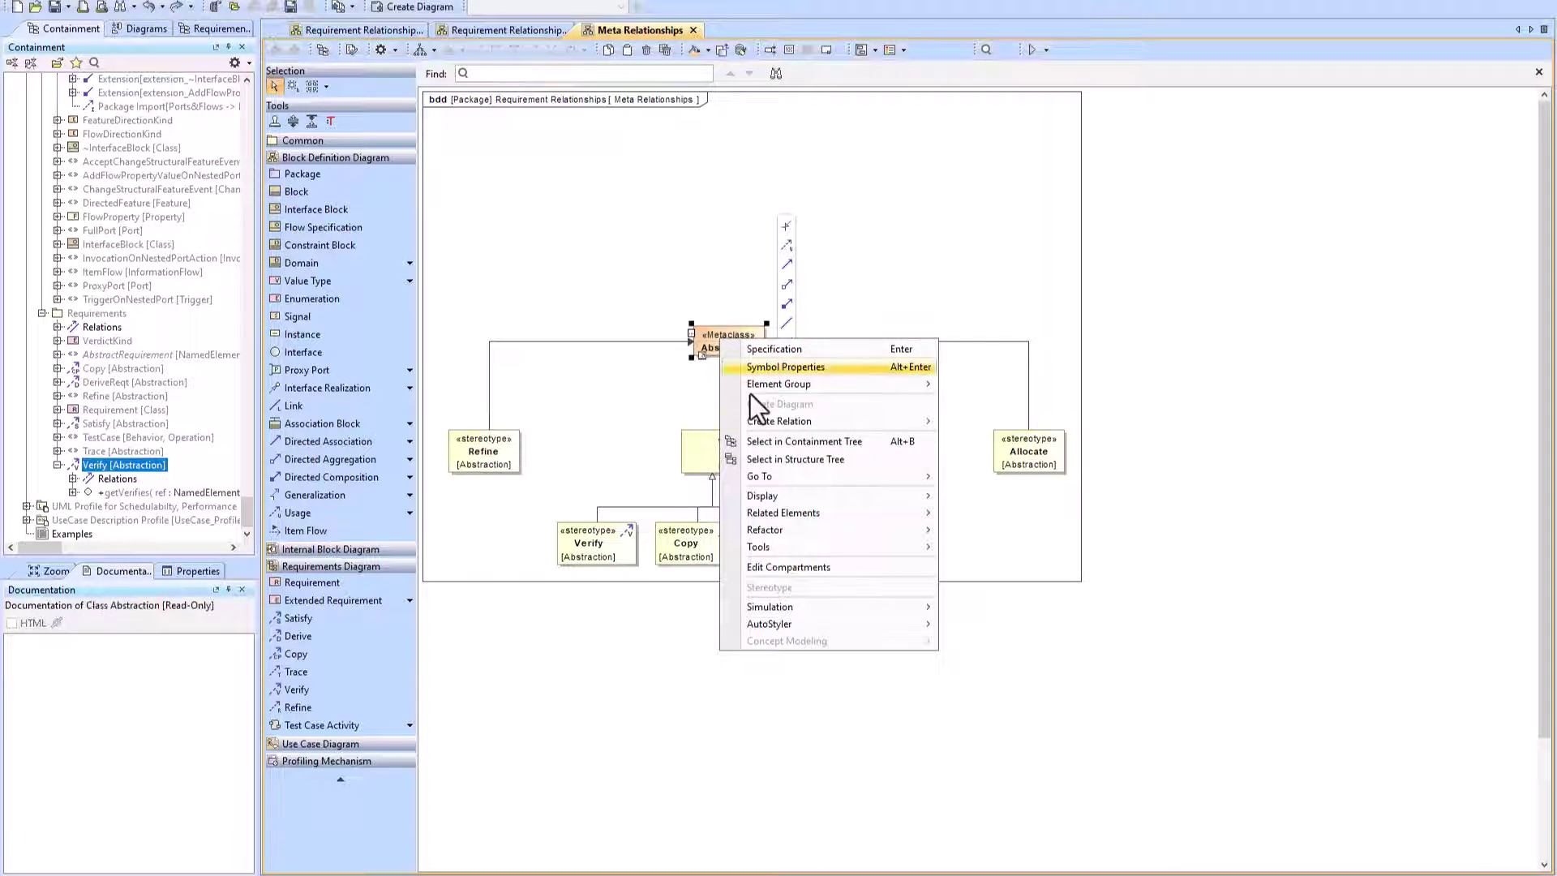
pyautogui.moveTo(771, 494)
pyautogui.click(1013, 579)
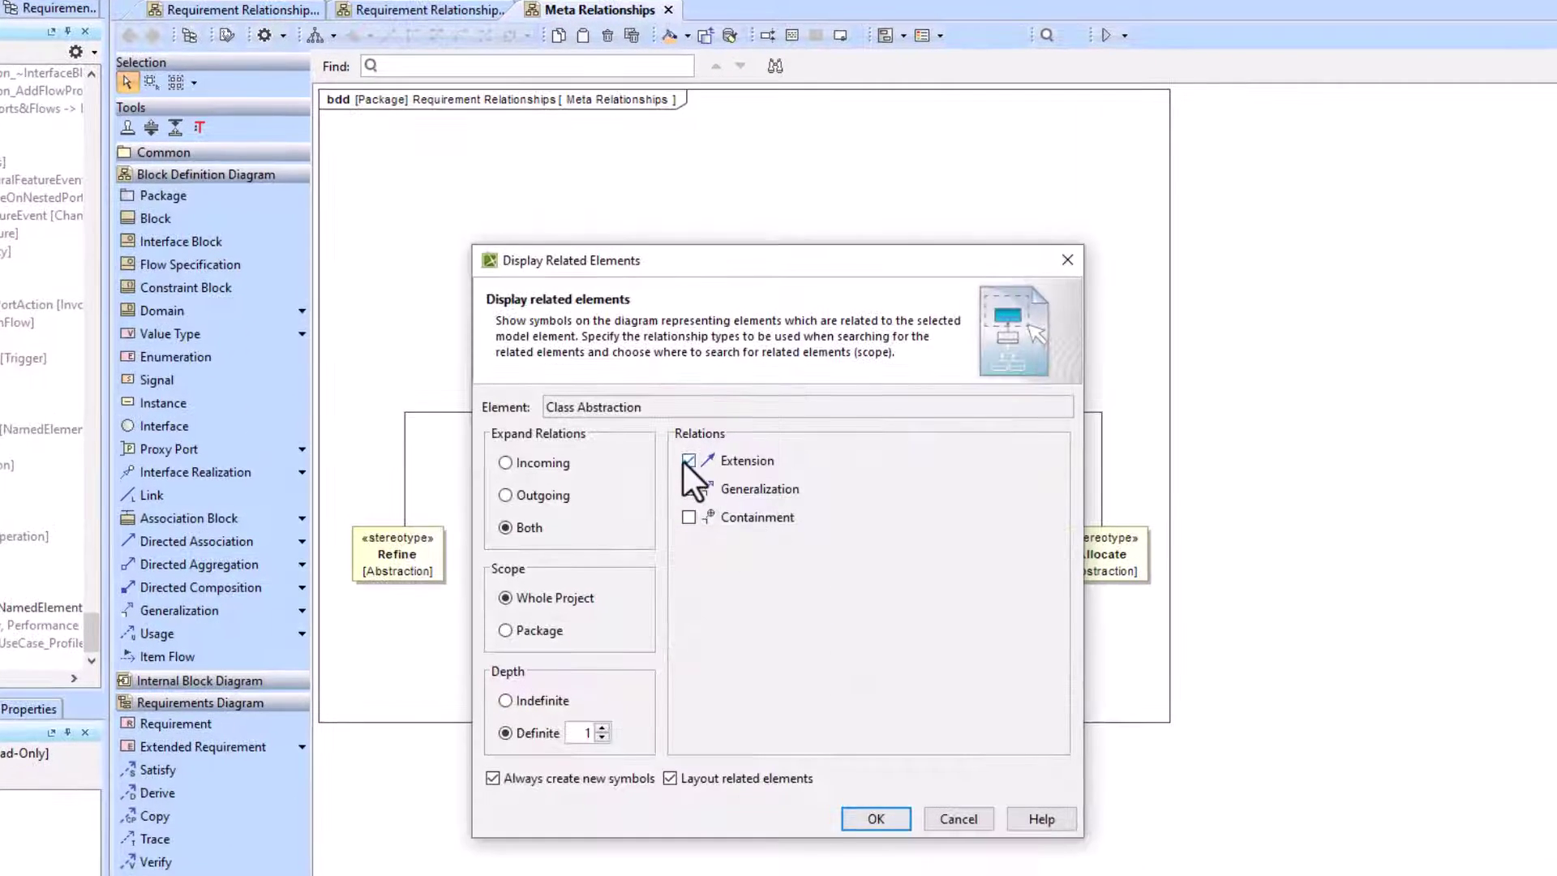
pyautogui.click(688, 460)
pyautogui.click(782, 496)
pyautogui.click(547, 496)
pyautogui.click(601, 728)
pyautogui.click(602, 728)
pyautogui.click(873, 815)
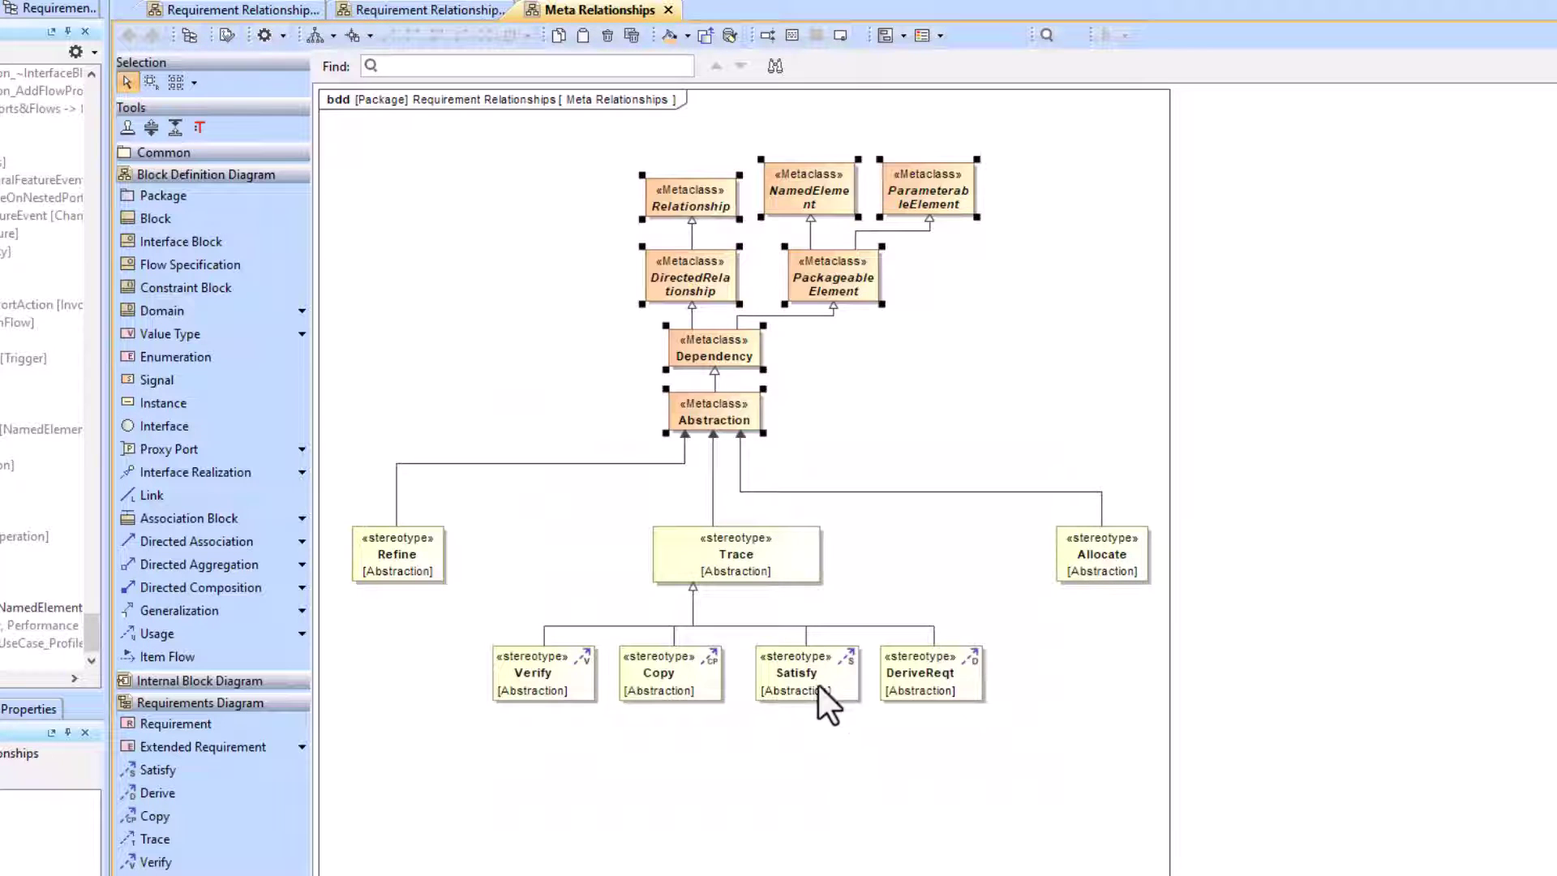
pyautogui.click(866, 413)
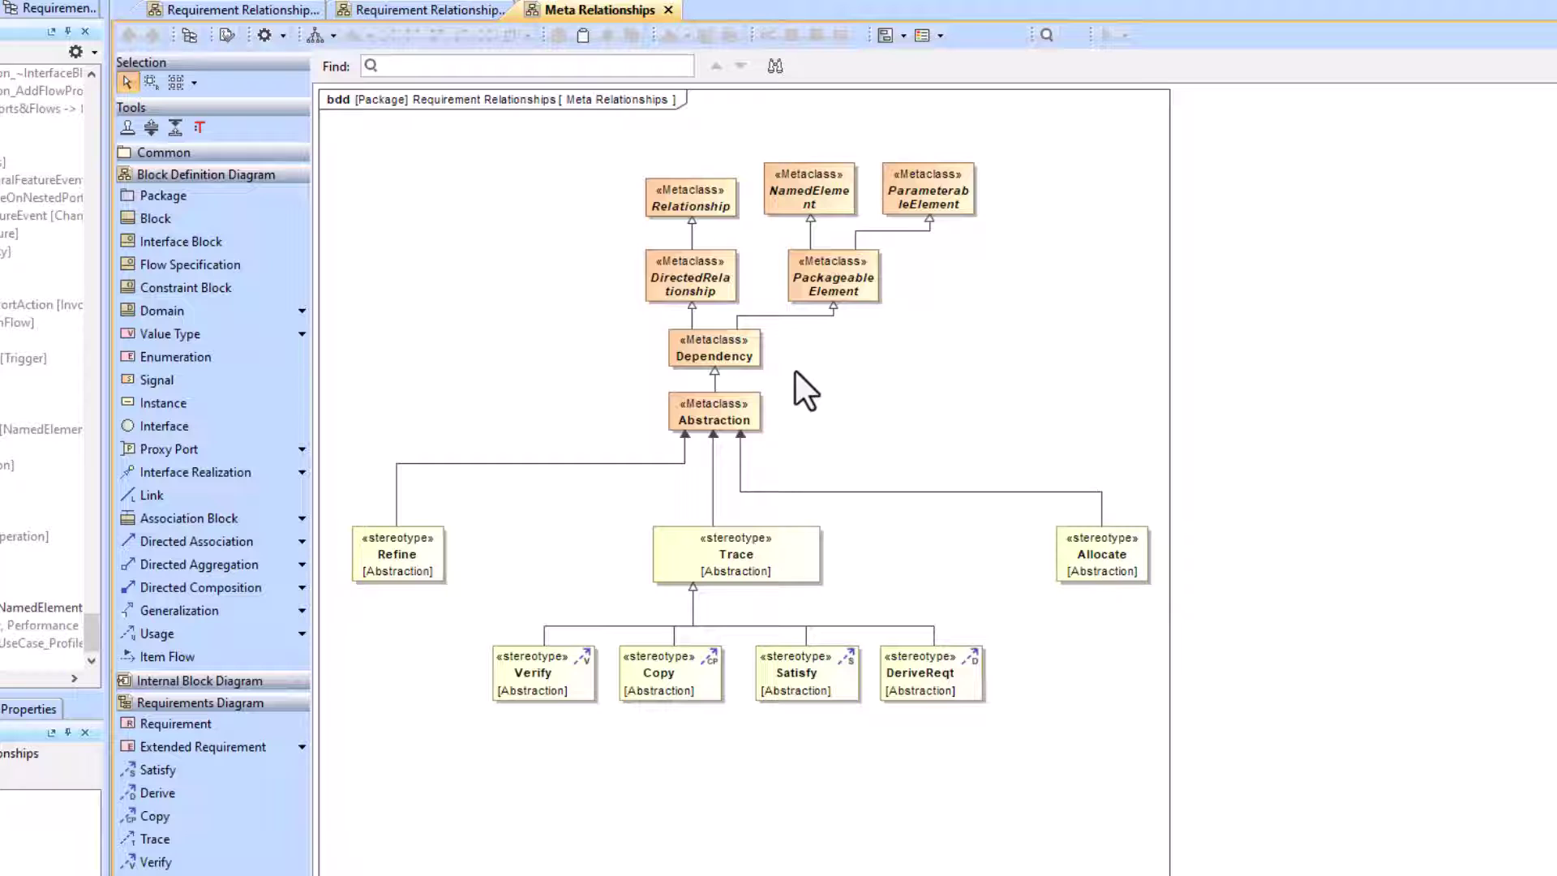
# Delete NamedElement, ParameterableElement and PackageableElement from the diagram
pyautogui.click(702, 418)
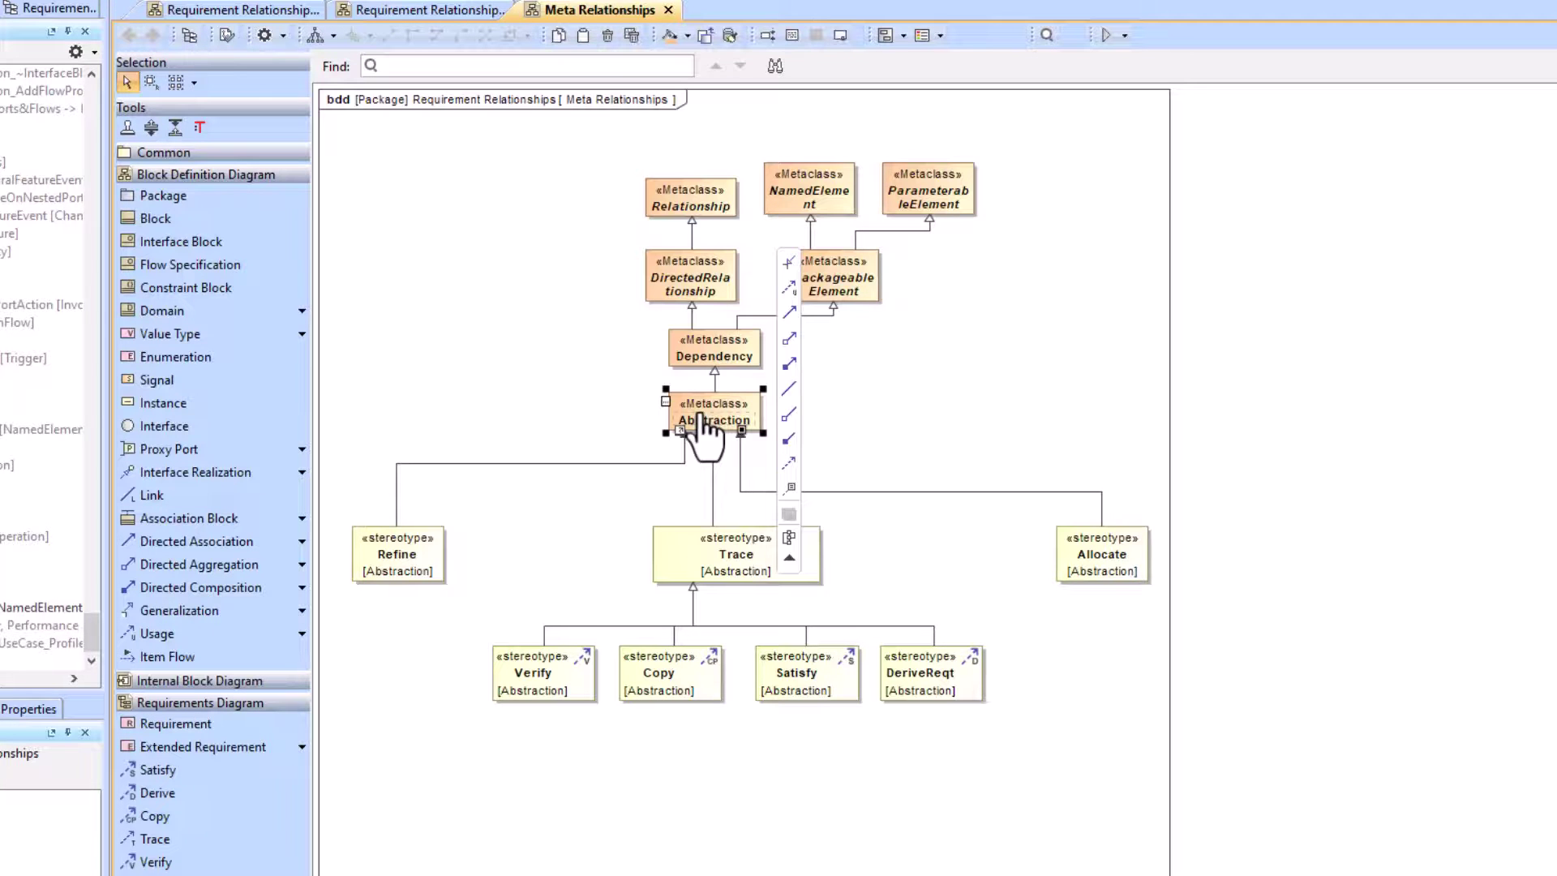
pyautogui.click(713, 352)
pyautogui.click(702, 272)
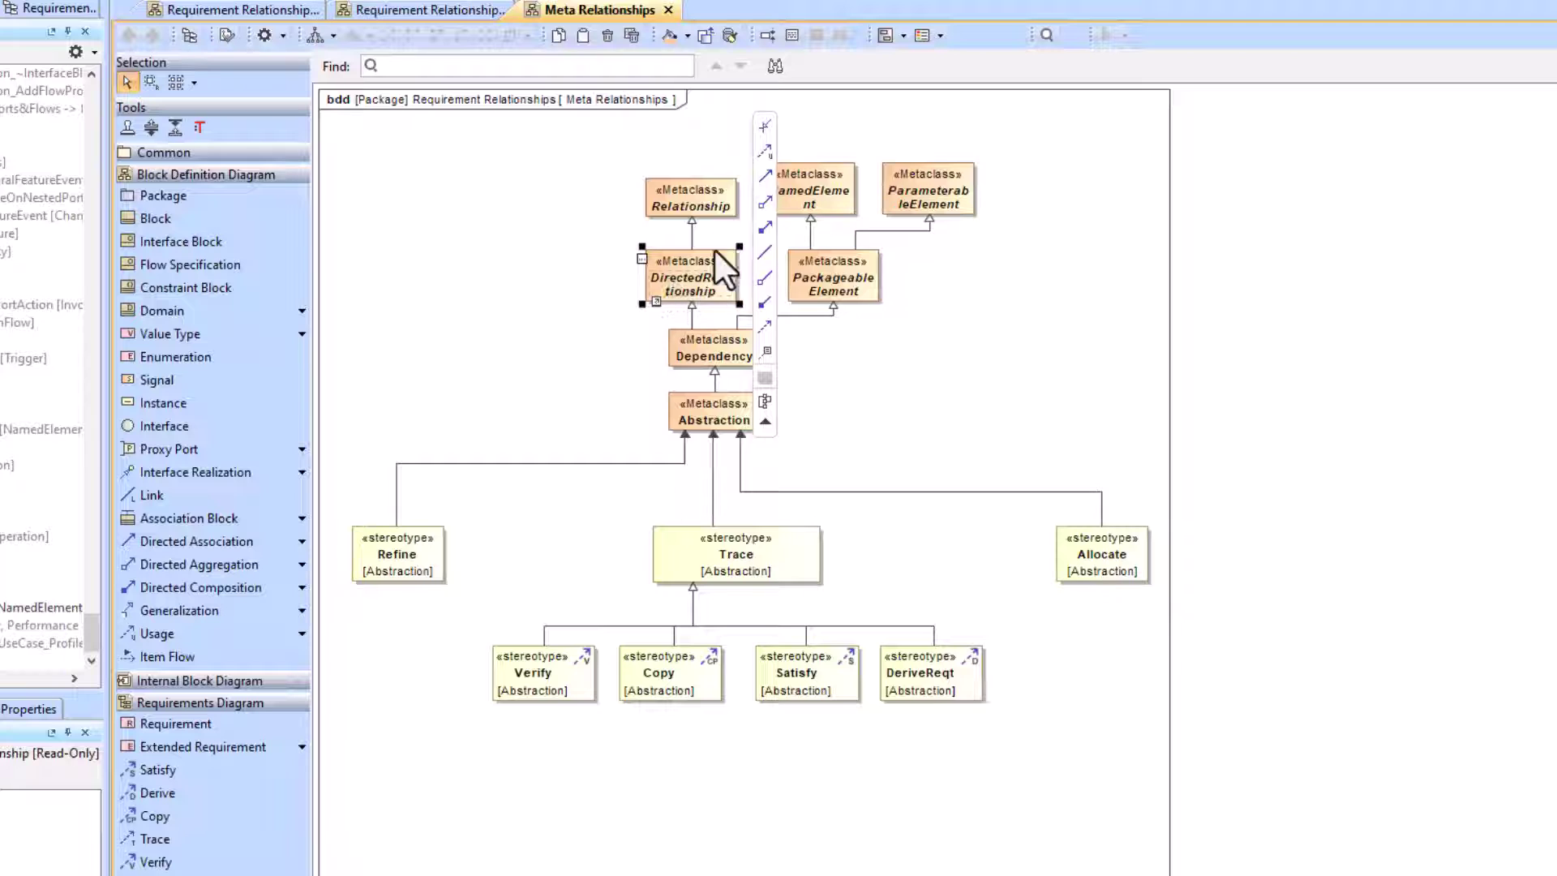
pyautogui.click(685, 185)
pyautogui.click(989, 322)
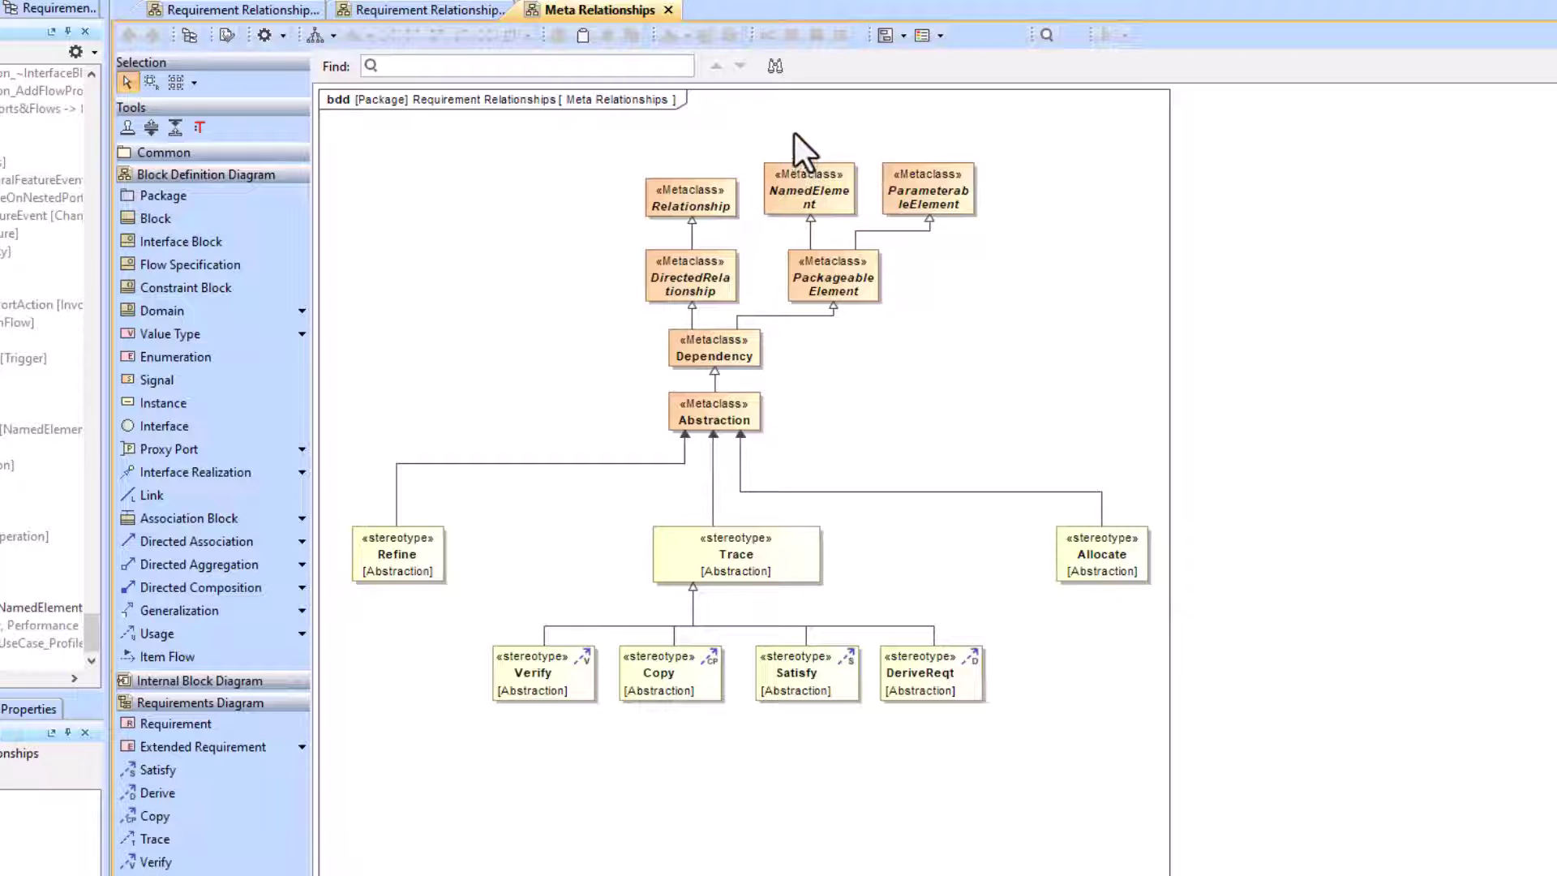
pyautogui.moveTo(957, 285); pyautogui.dragTo(955, 282)
pyautogui.press('Delete')
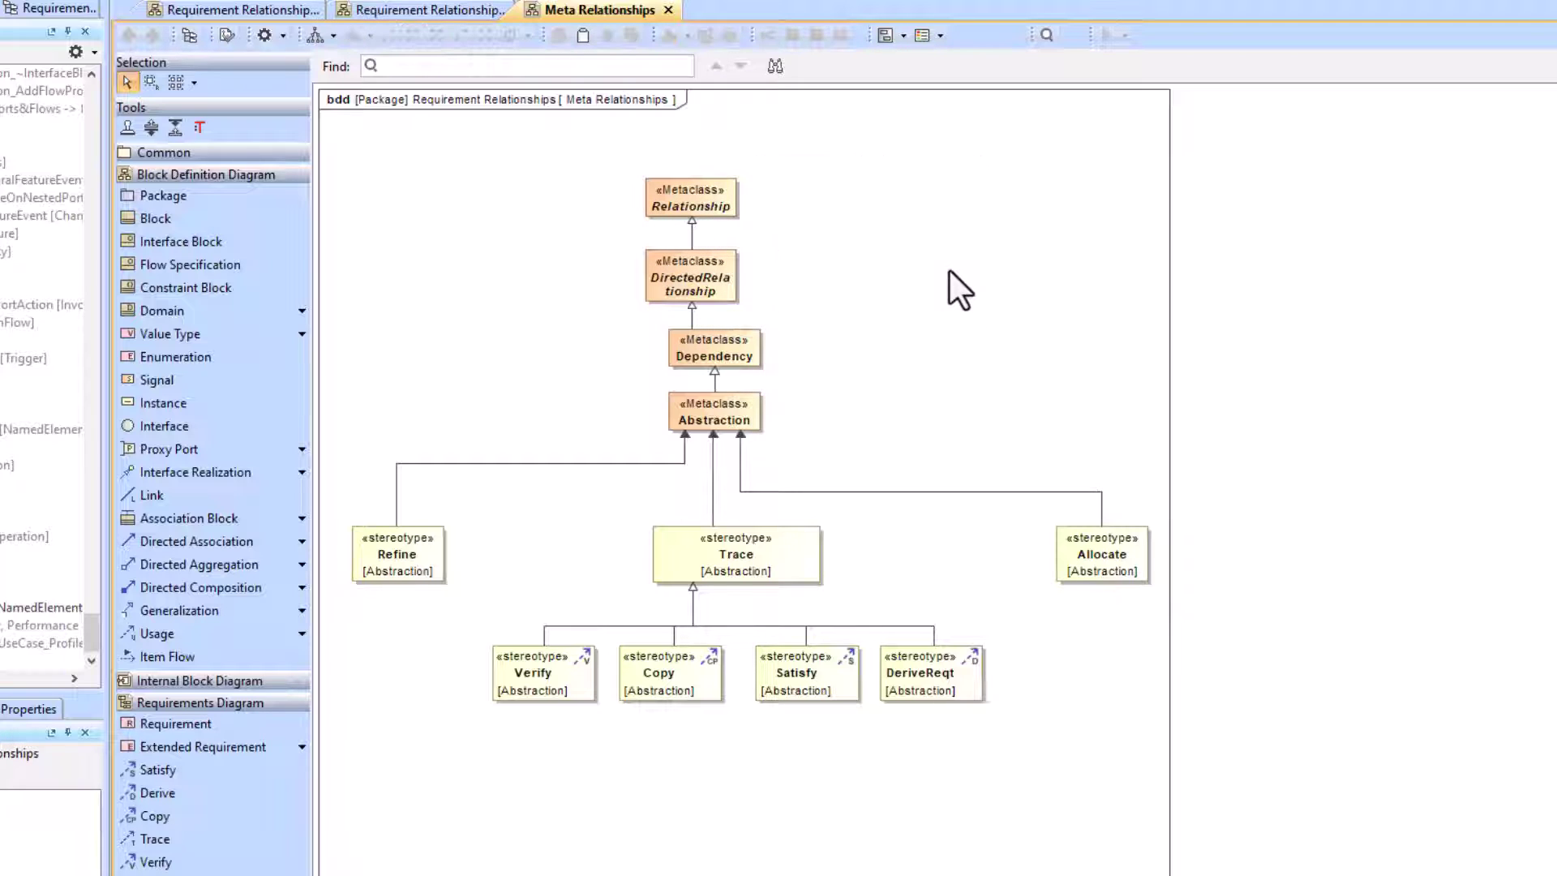
# Align Relationship vertically above DirectedRelationship
pyautogui.moveTo(687, 294); pyautogui.dragTo(704, 294)
pyautogui.moveTo(687, 212); pyautogui.dragTo(704, 197)
pyautogui.click(736, 243)
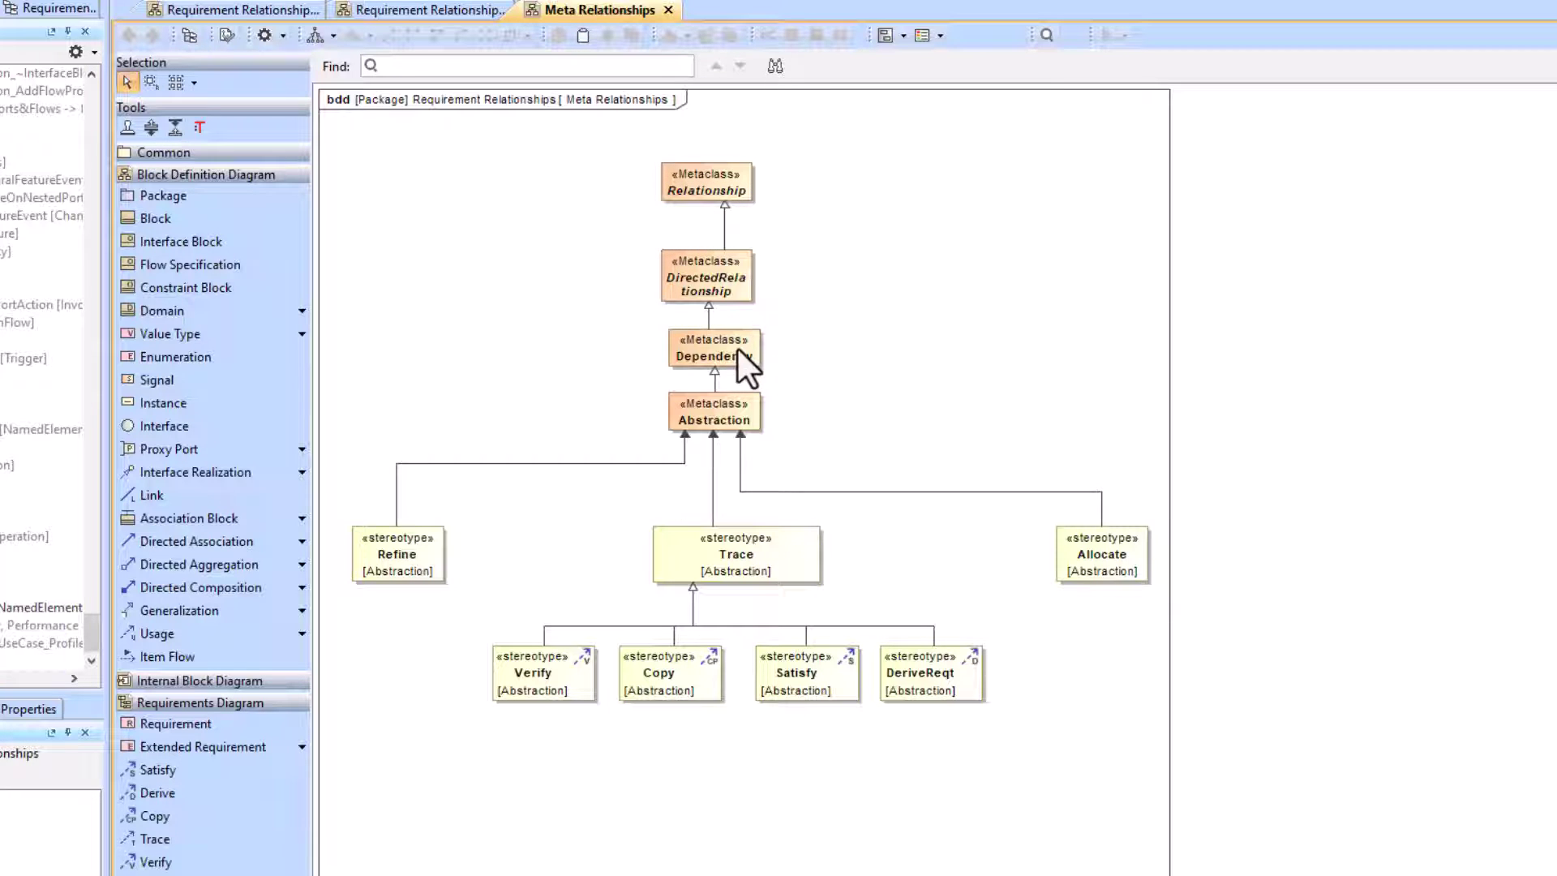
# Display DirectedRelationship's incoming generalizations at depth 1, adding Include, Extend, TemplateBinding and others
pyautogui.rightClick(732, 297)
pyautogui.moveTo(837, 470)
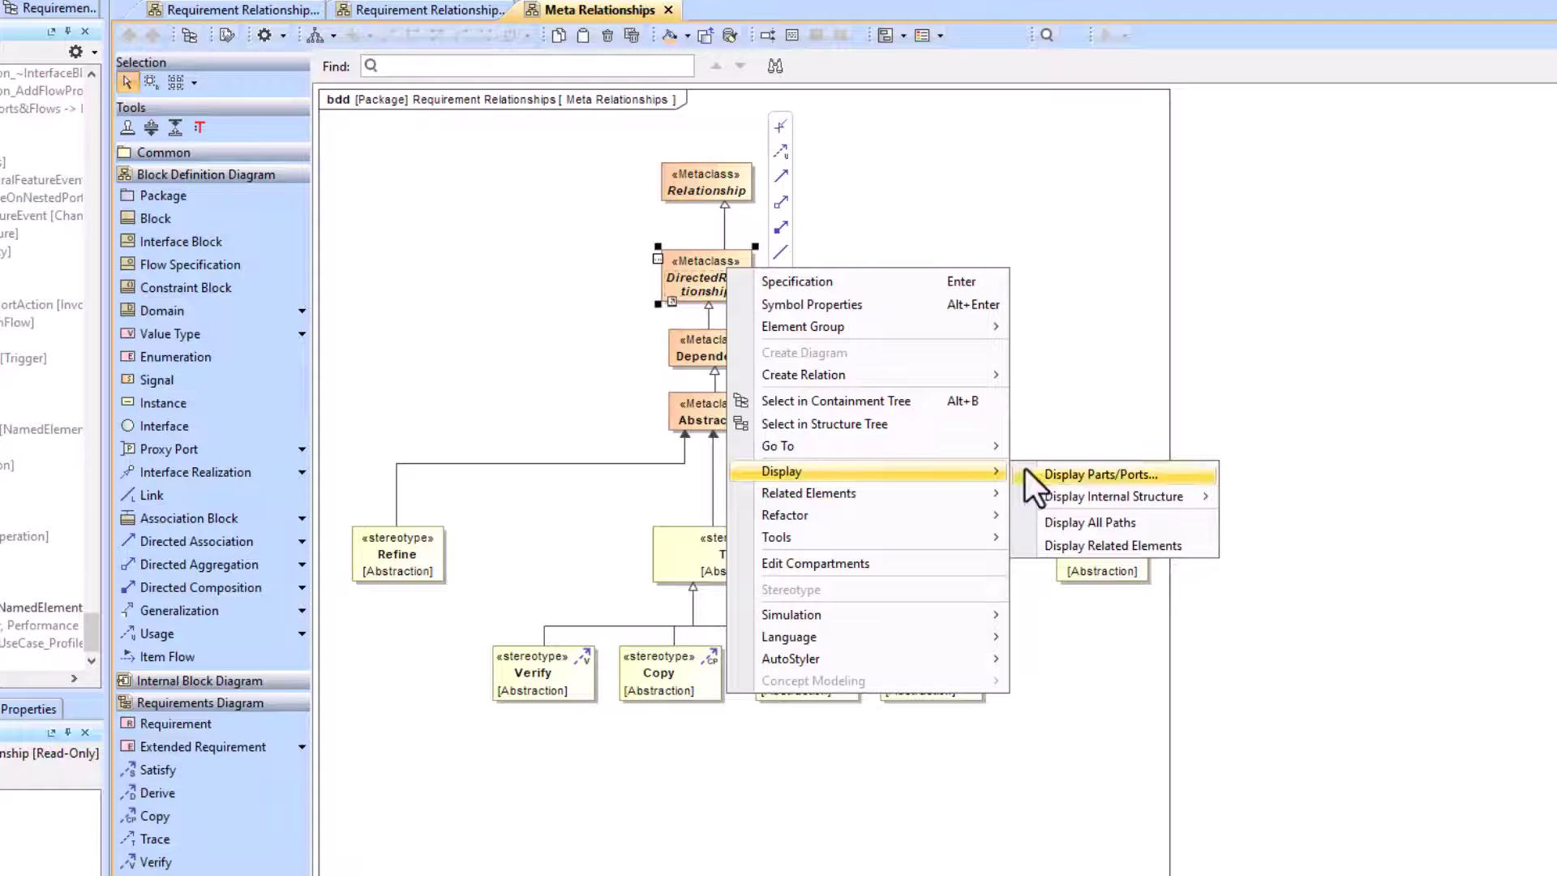
pyautogui.click(1095, 545)
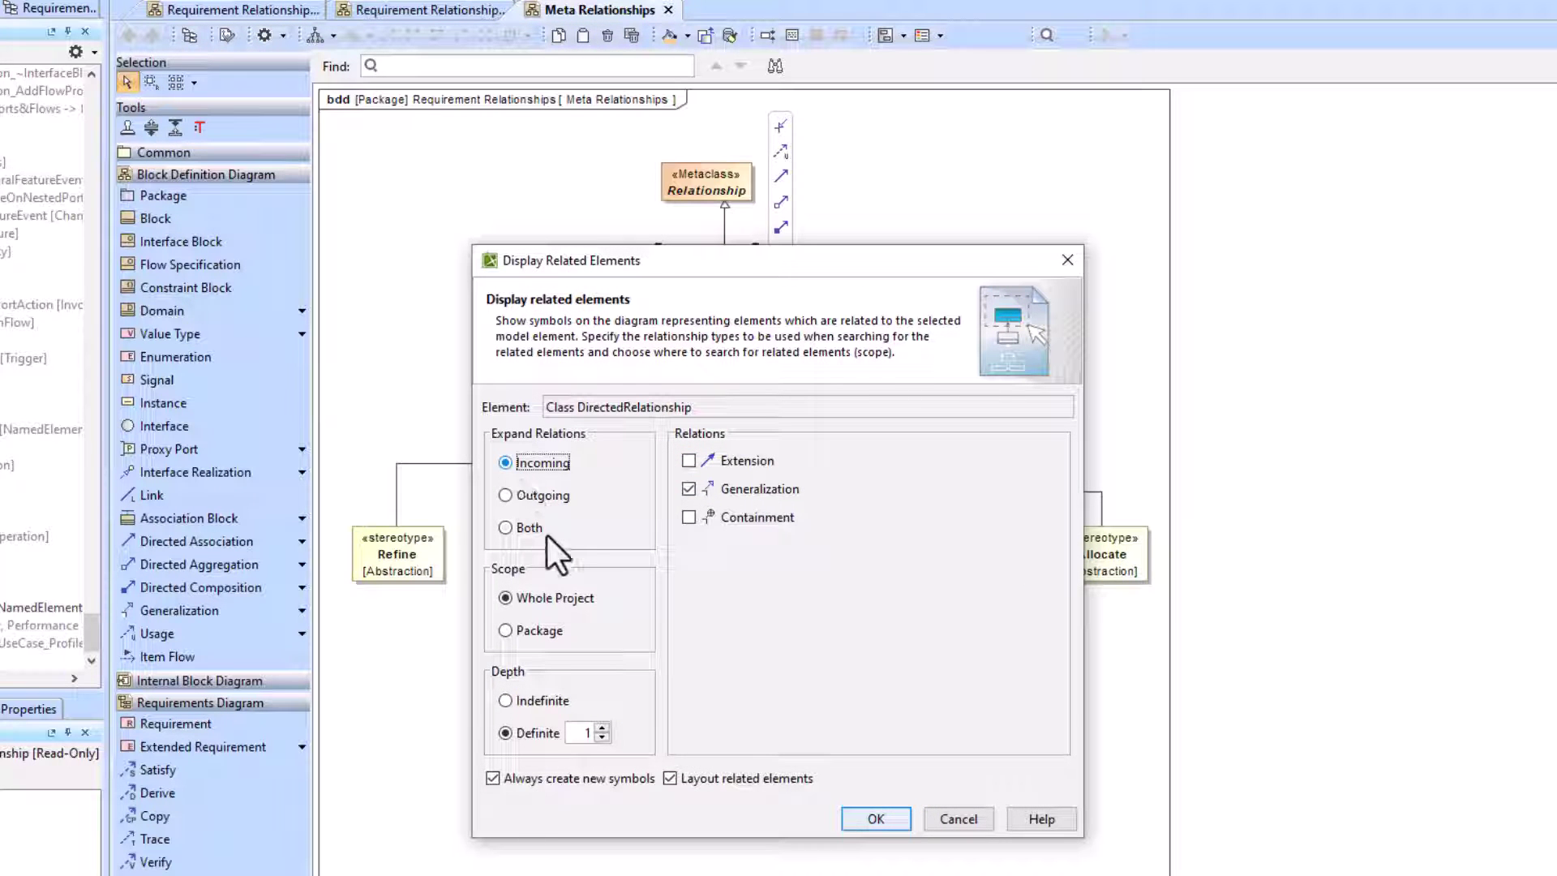
pyautogui.click(876, 820)
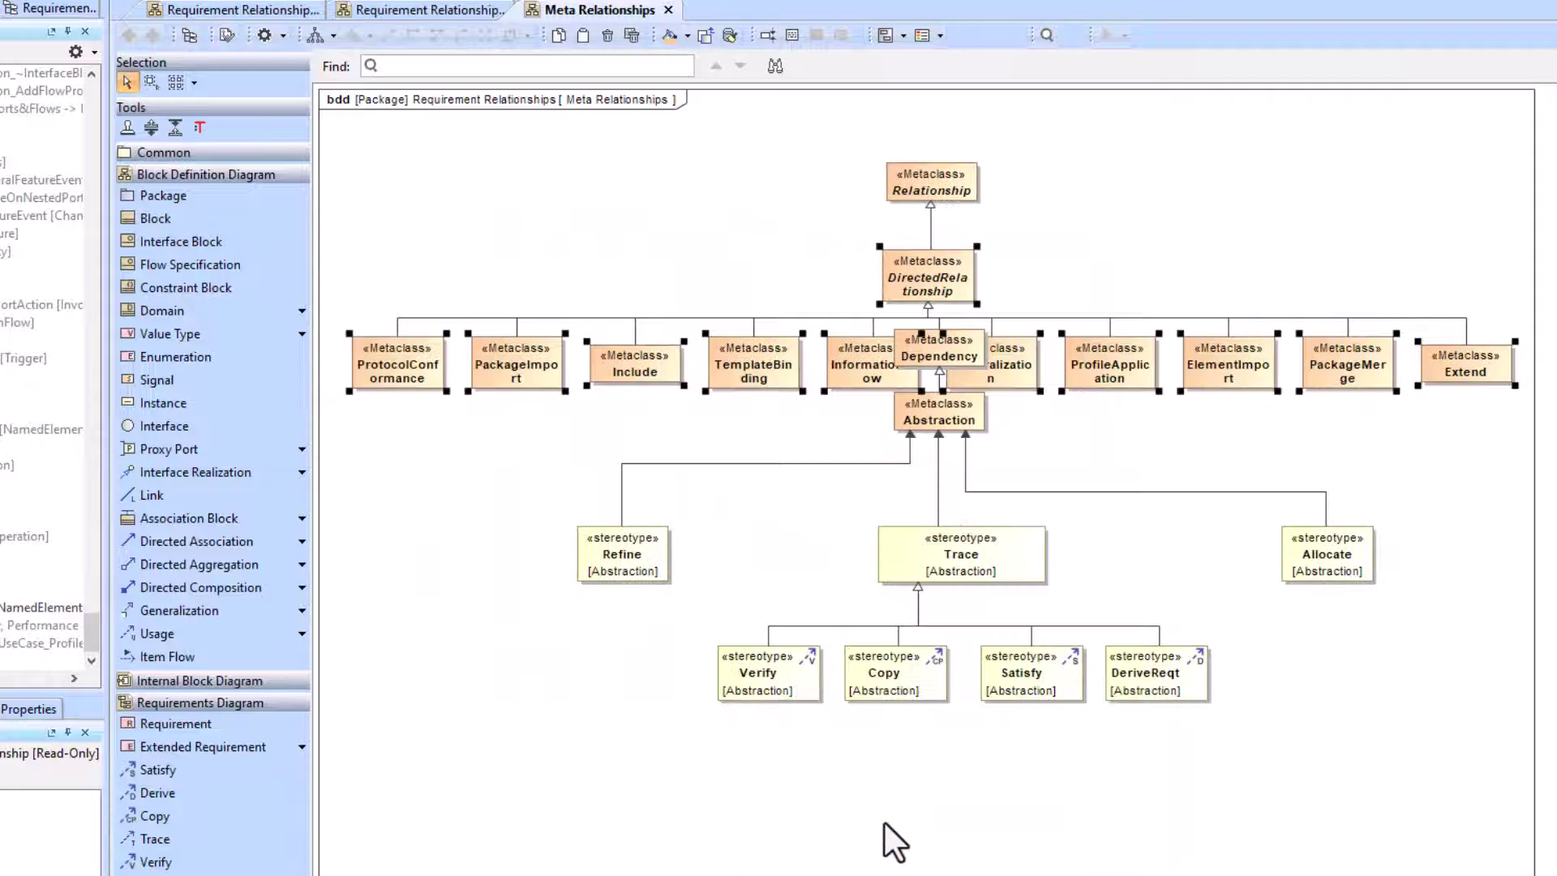
pyautogui.click(1285, 485)
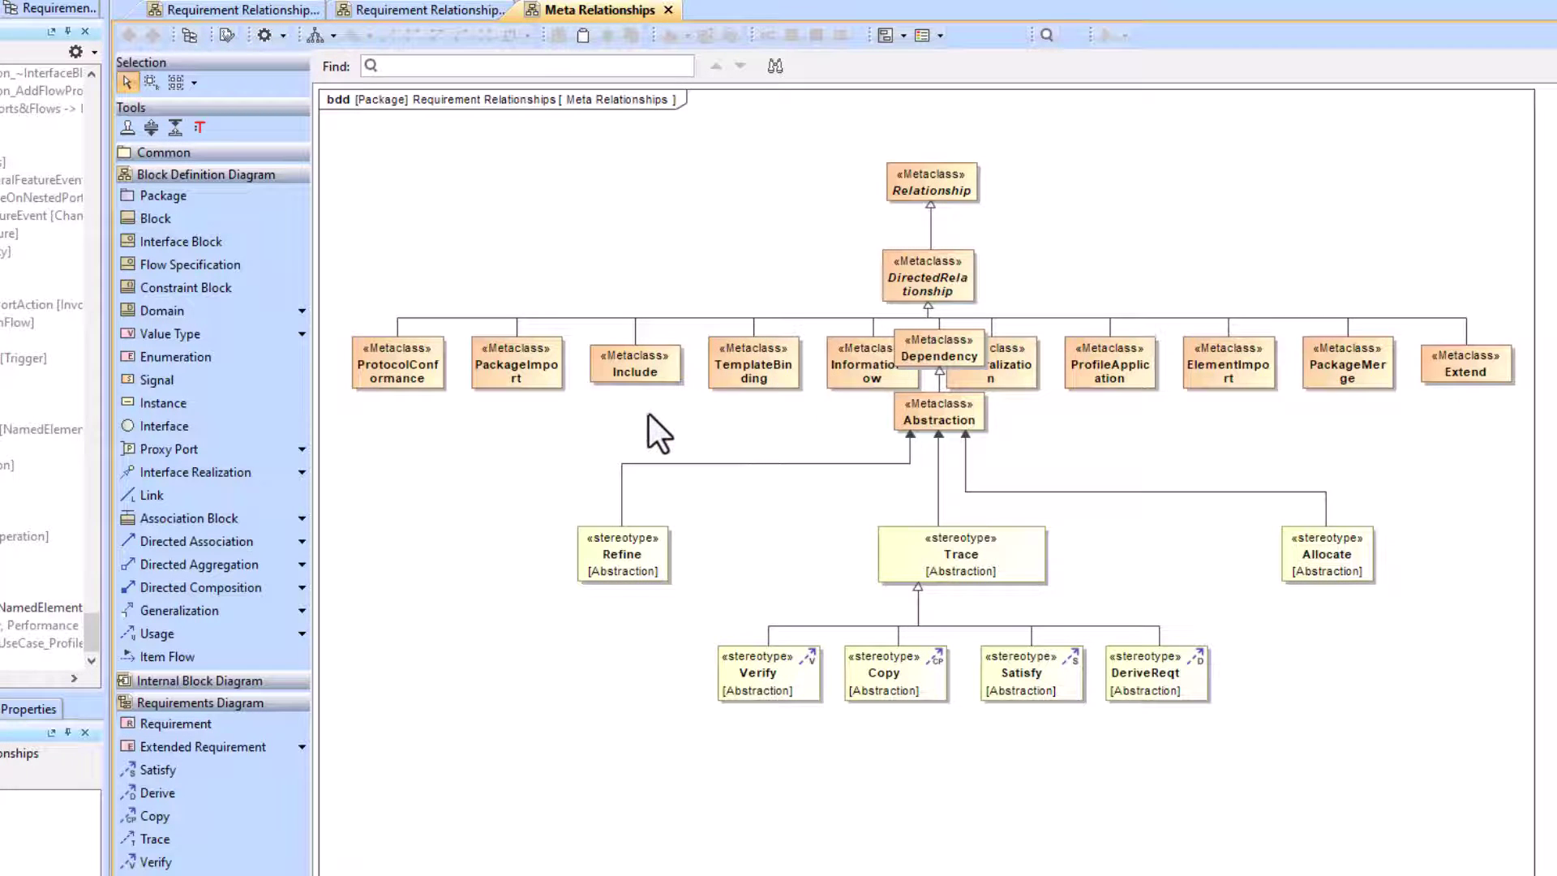
# Inspect the Verify stereotype and its generalization to Trace
pyautogui.click(762, 674)
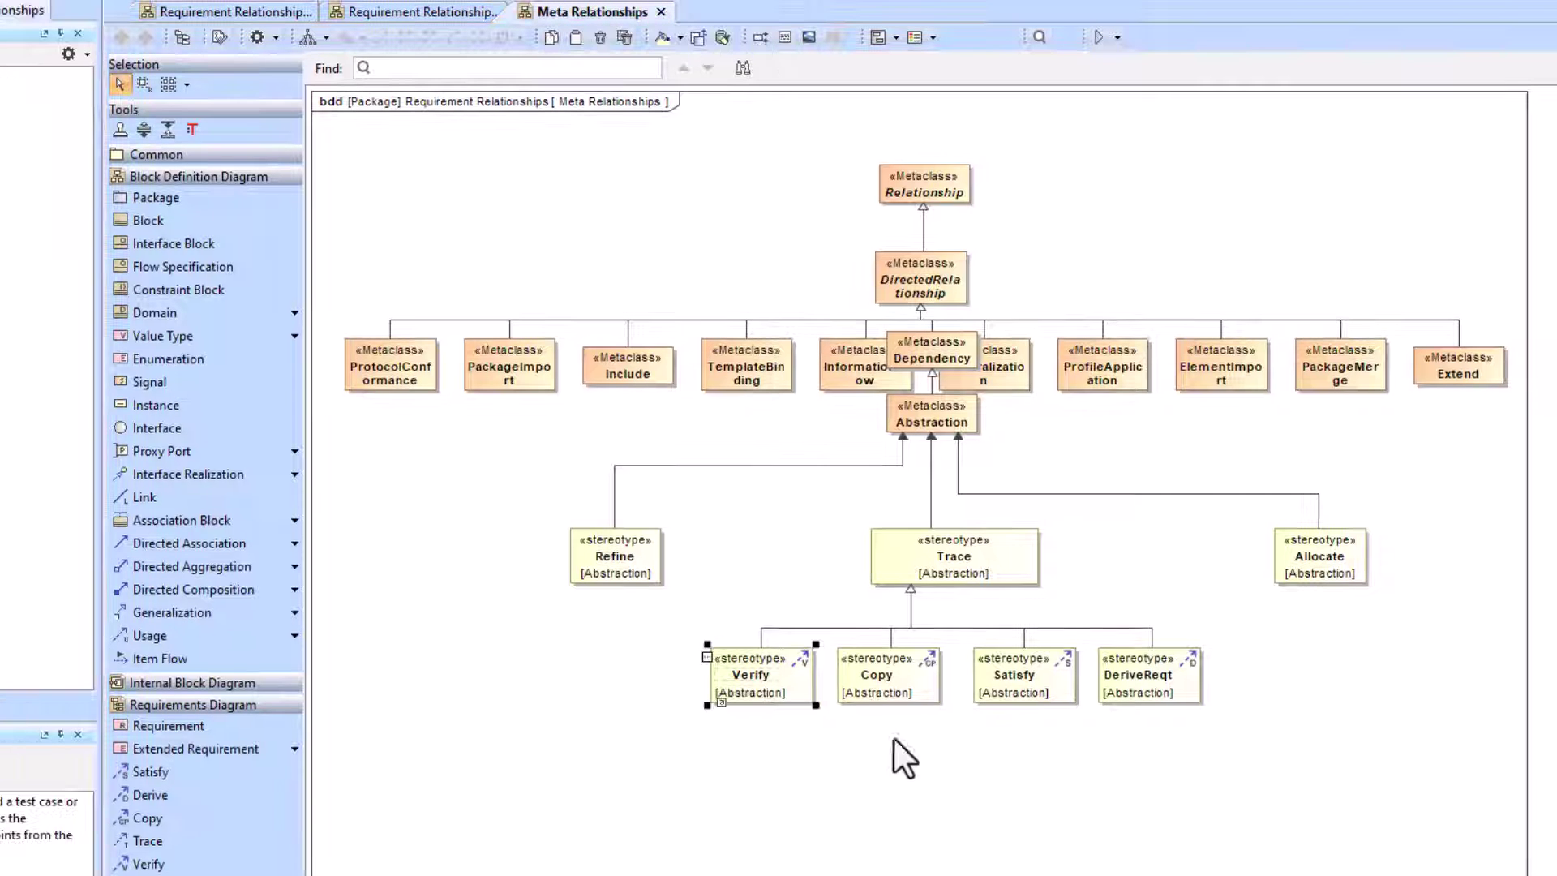
pyautogui.click(801, 628)
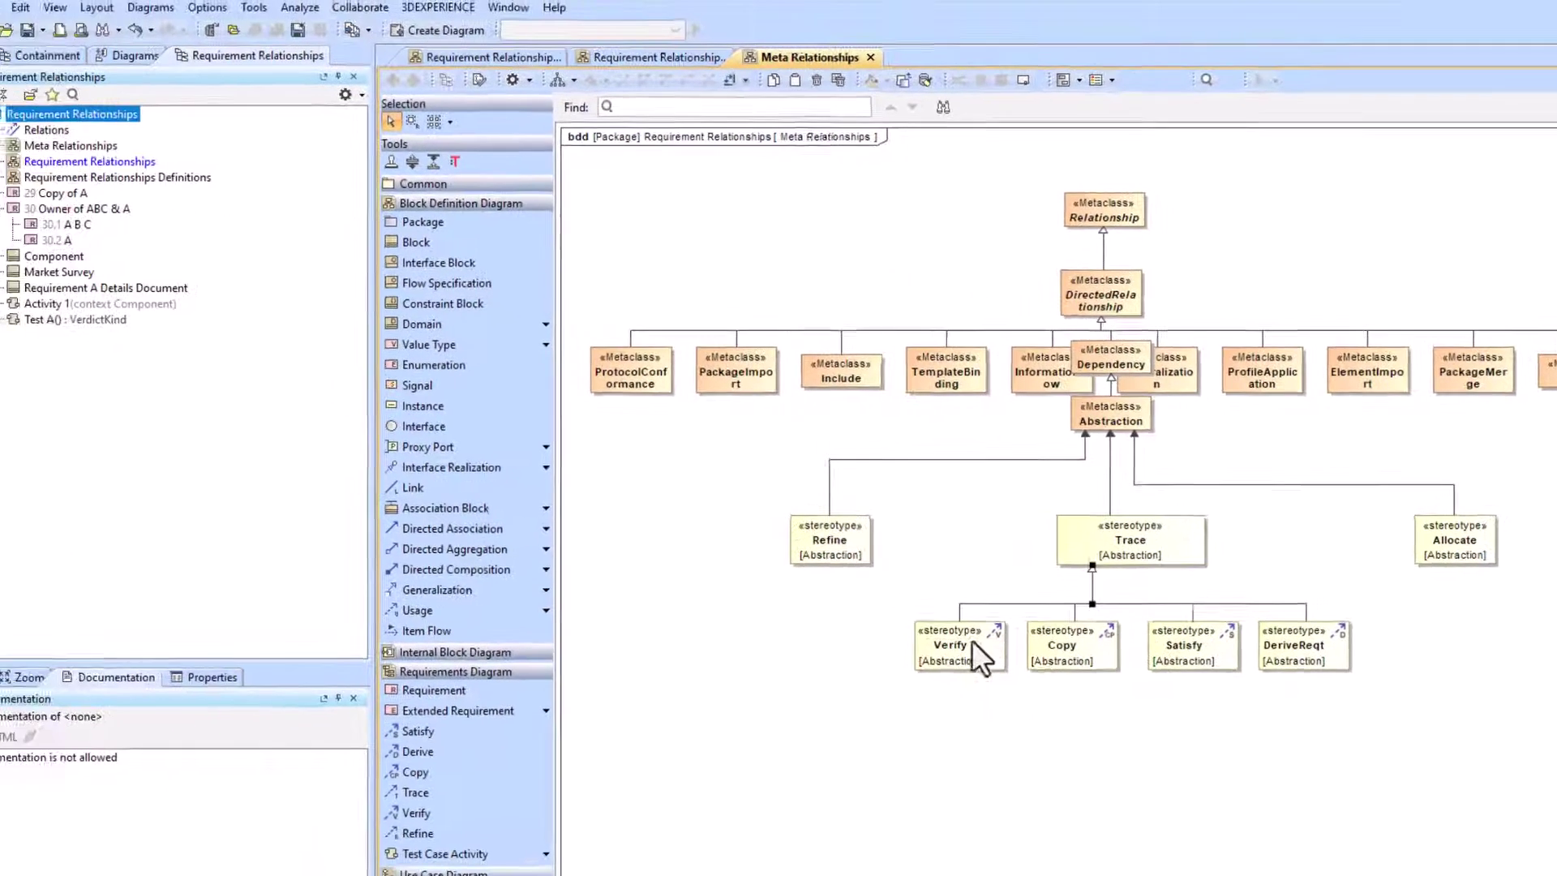
pyautogui.click(777, 678)
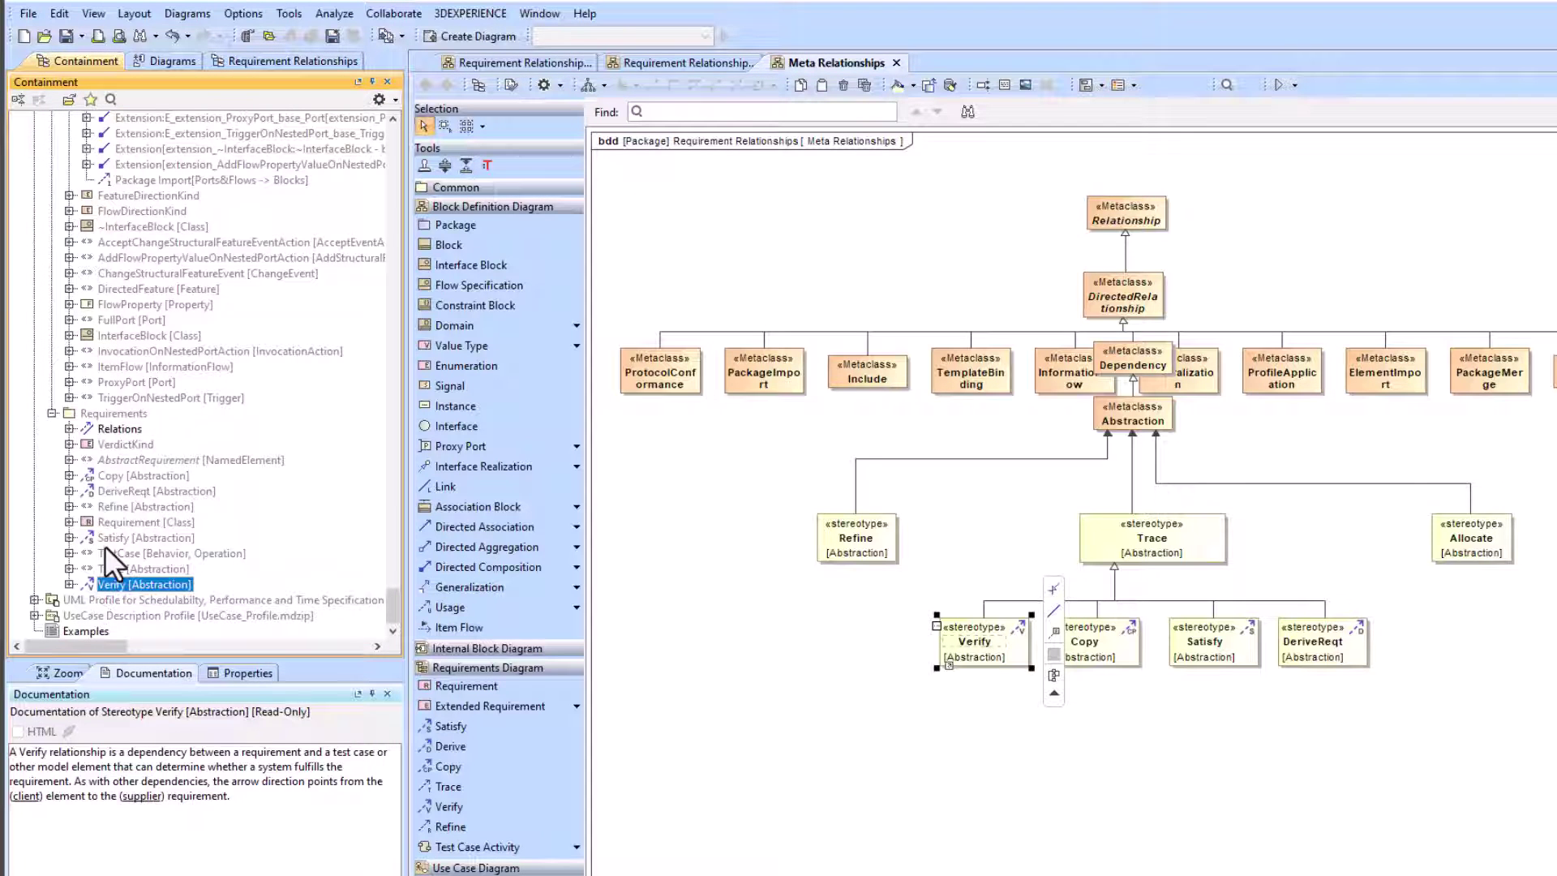
# Deselect Verify by clearing the selection on the diagram
pyautogui.click(1267, 586)
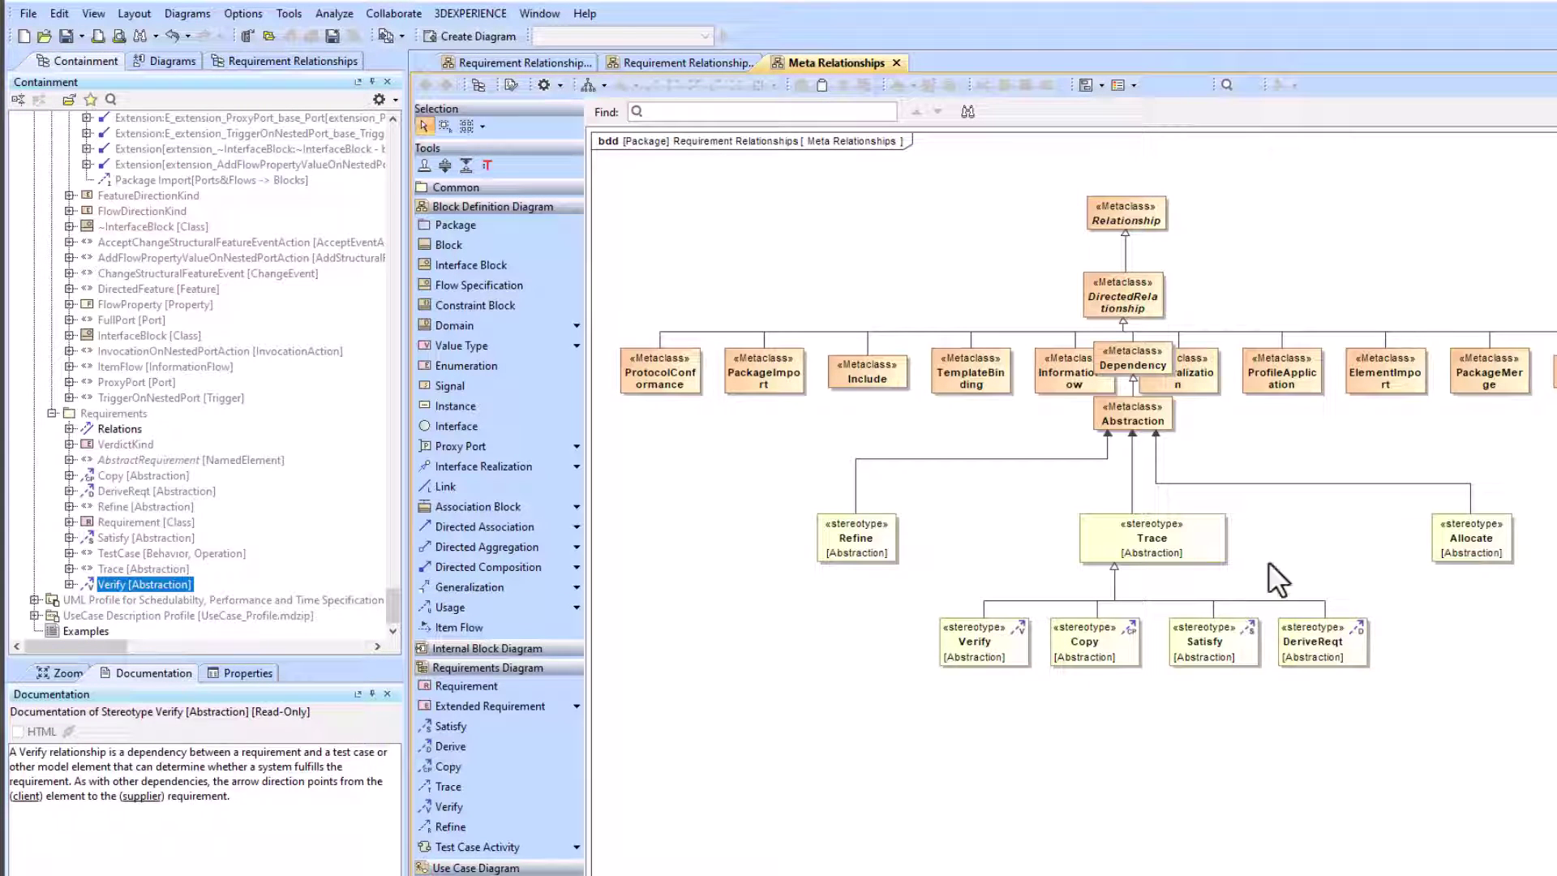